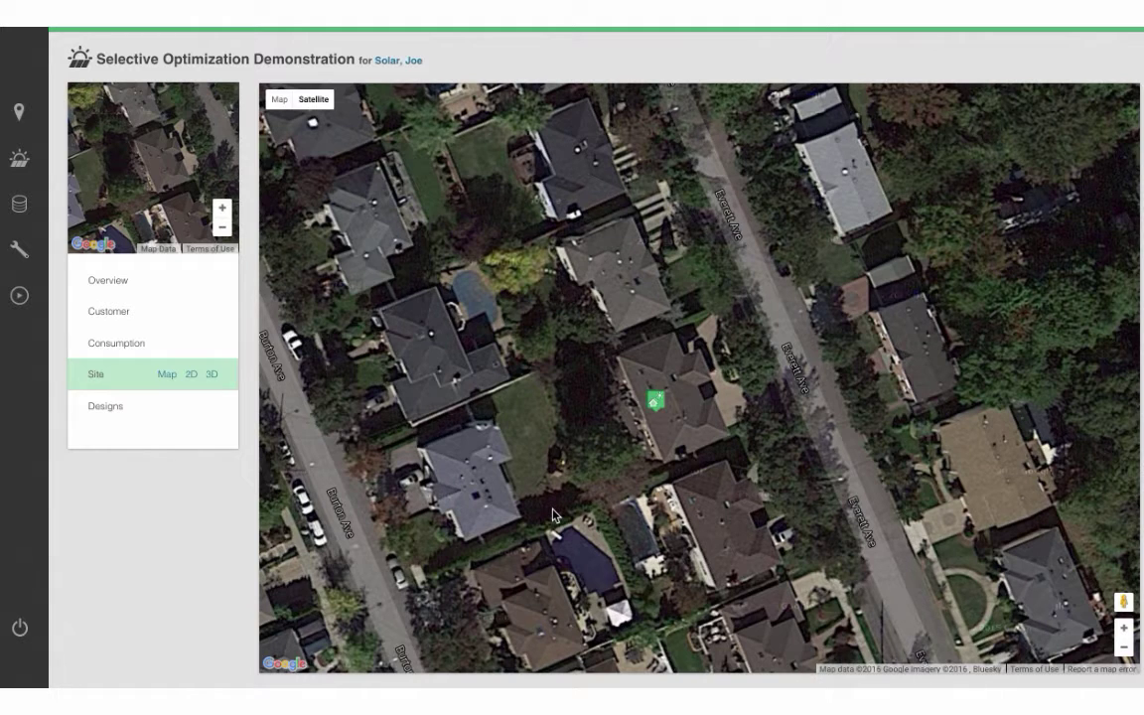
Step: Move the site marker to the driveway side of the target house's roof and open the site's 2D view
{"action": "left_click_drag", "start_coordinate": [656, 403], "coordinate": [697, 379]}
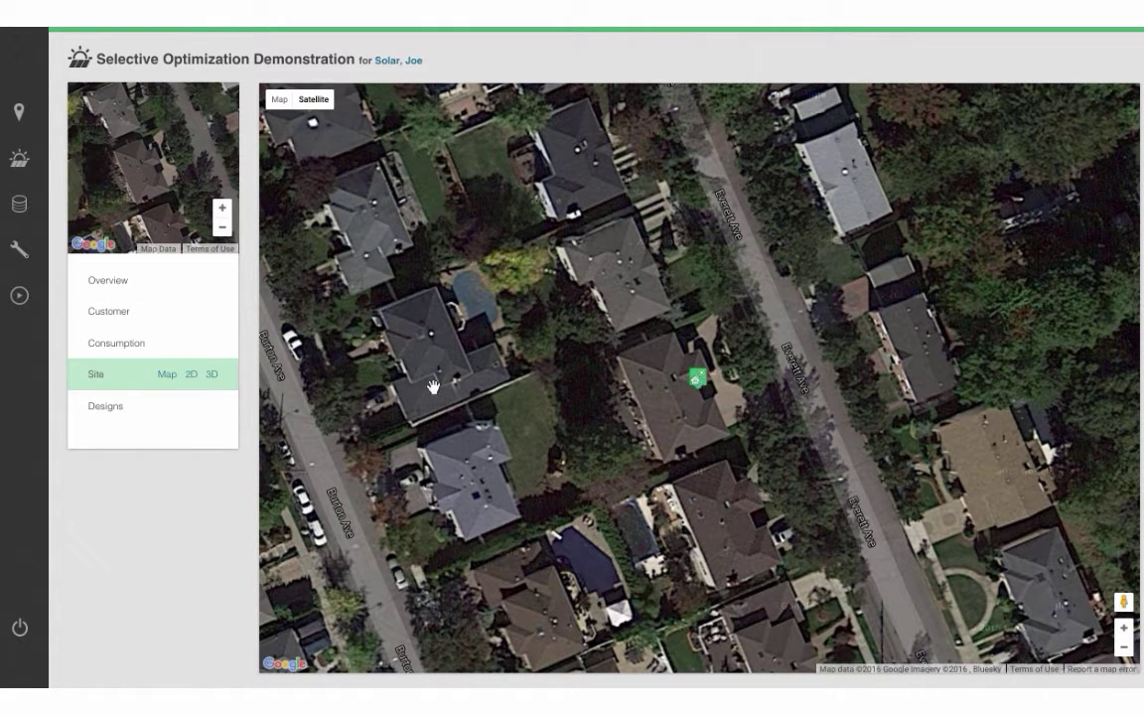
{"action": "left_click", "coordinate": [191, 376]}
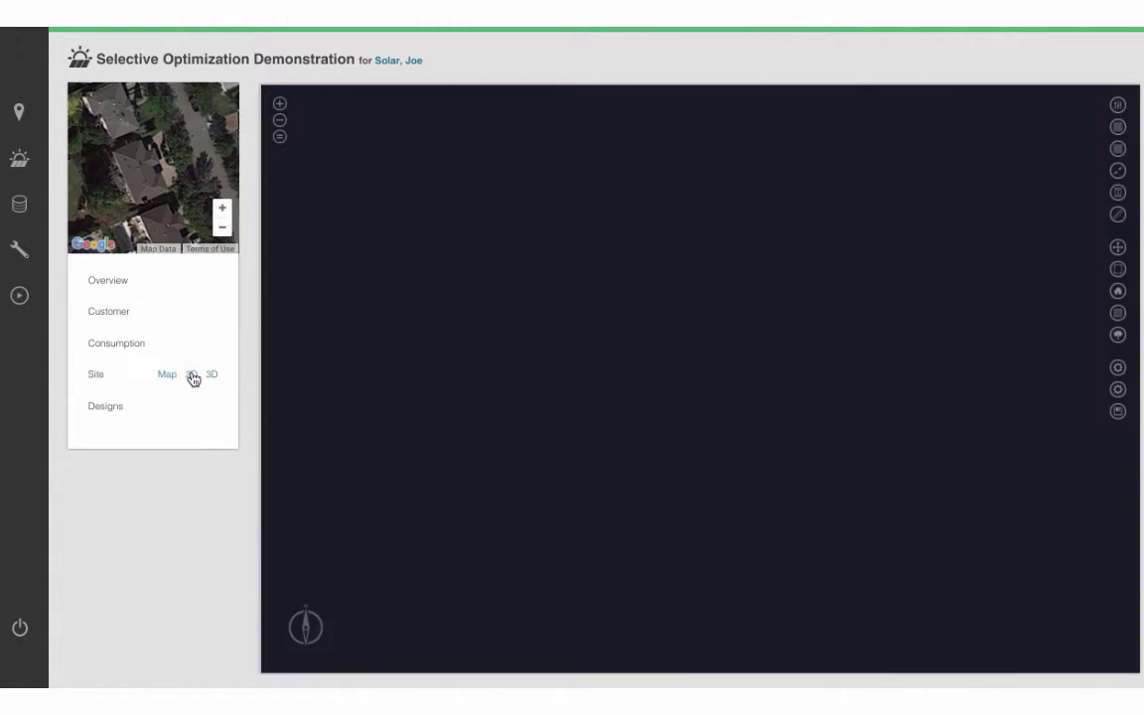
{"action": "scroll", "coordinate": [583, 369], "scroll_direction": "up", "scroll_amount": 3}
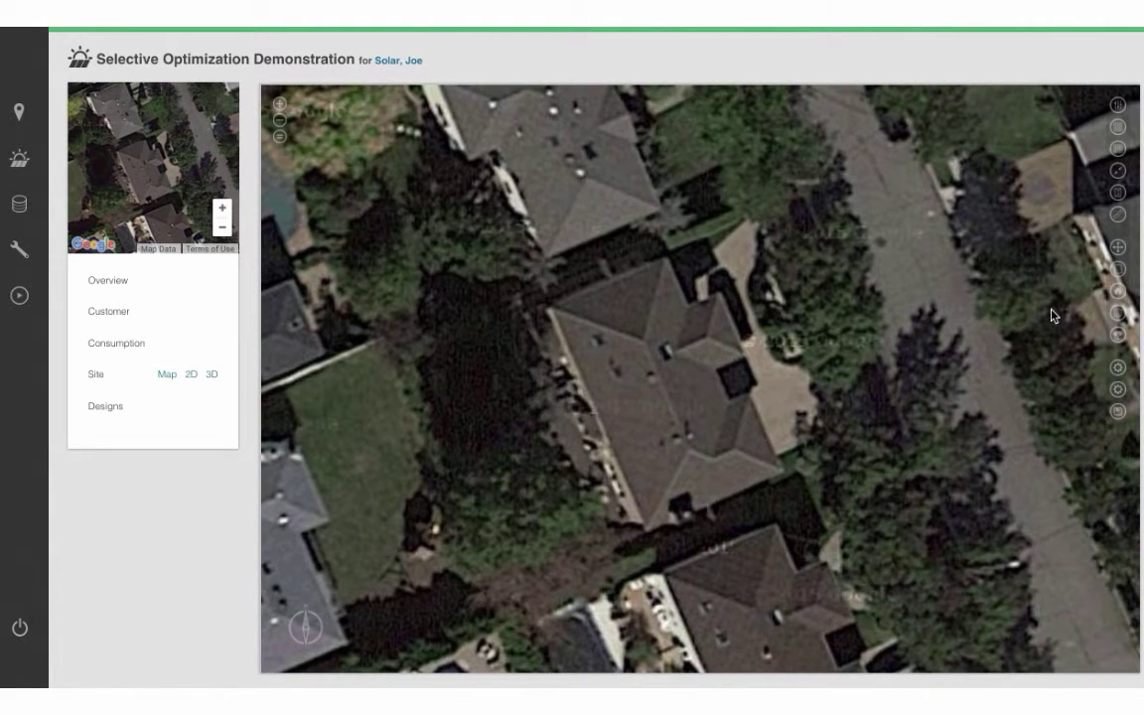
Step: Trace the closed outer perimeter of the house's roof, following the driveway-side projection and the notch below it
{"action": "left_click", "coordinate": [1118, 291]}
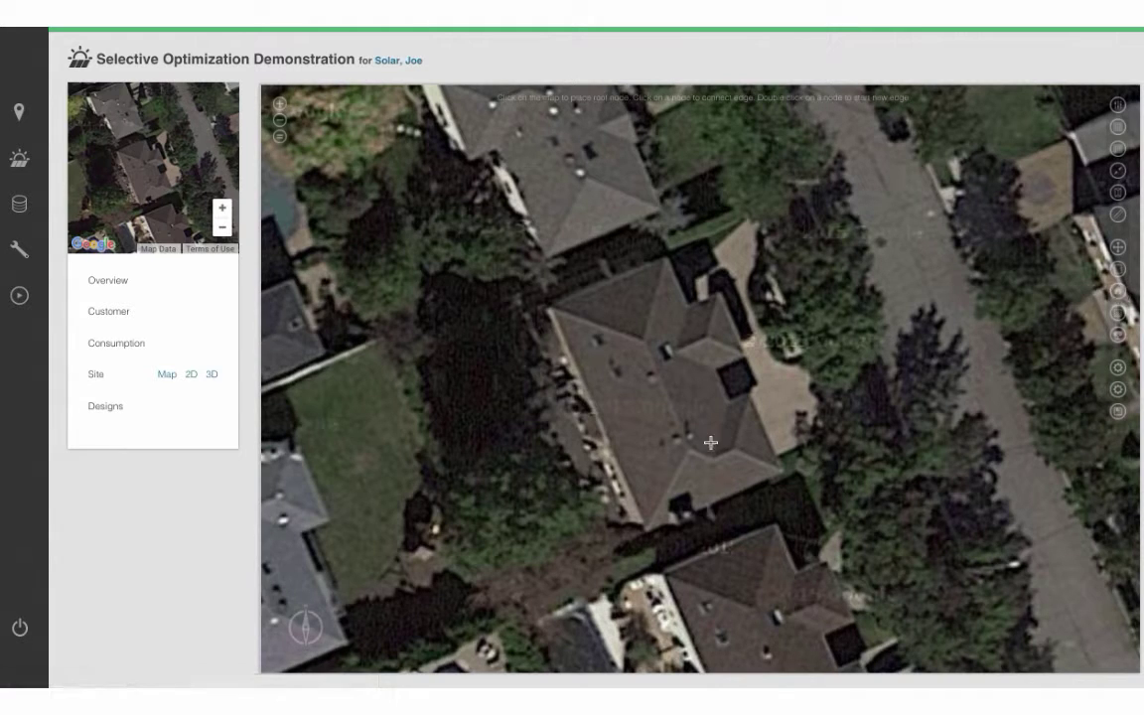
{"action": "left_click", "coordinate": [647, 530]}
{"action": "left_click", "coordinate": [552, 310]}
{"action": "left_click", "coordinate": [665, 260]}
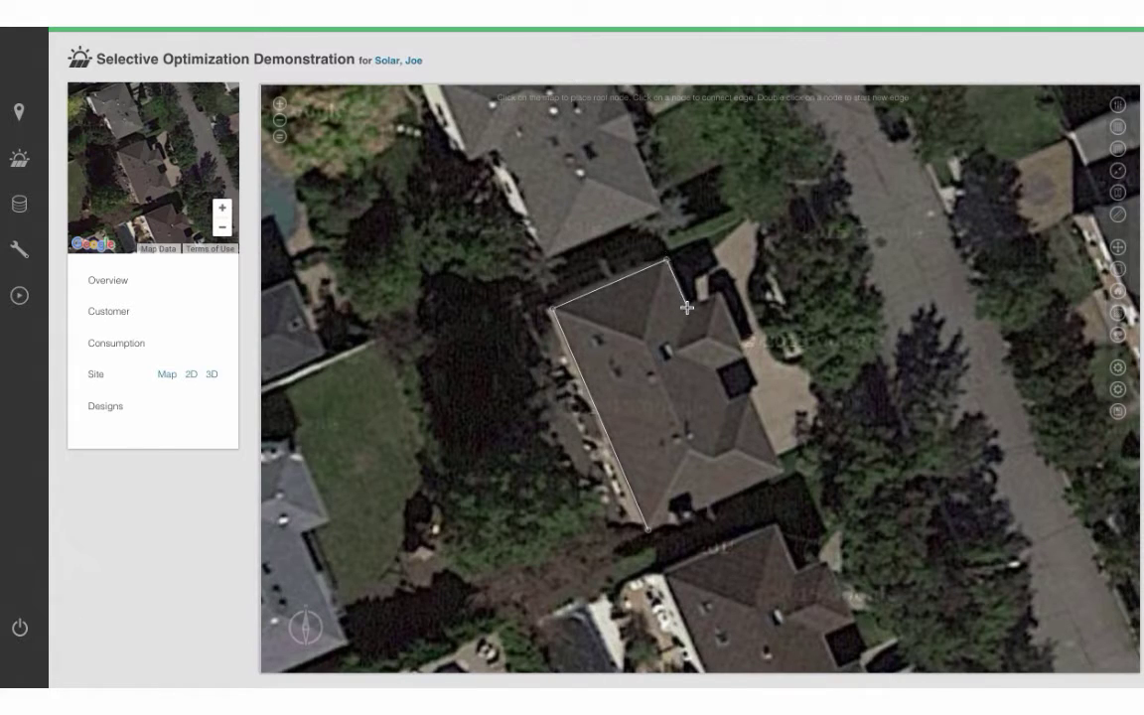
{"action": "left_click", "coordinate": [687, 308]}
{"action": "left_click", "coordinate": [719, 296]}
{"action": "left_click", "coordinate": [744, 355]}
{"action": "left_click", "coordinate": [713, 367]}
{"action": "left_click", "coordinate": [727, 400]}
{"action": "left_click", "coordinate": [782, 468]}
{"action": "left_click", "coordinate": [649, 529]}
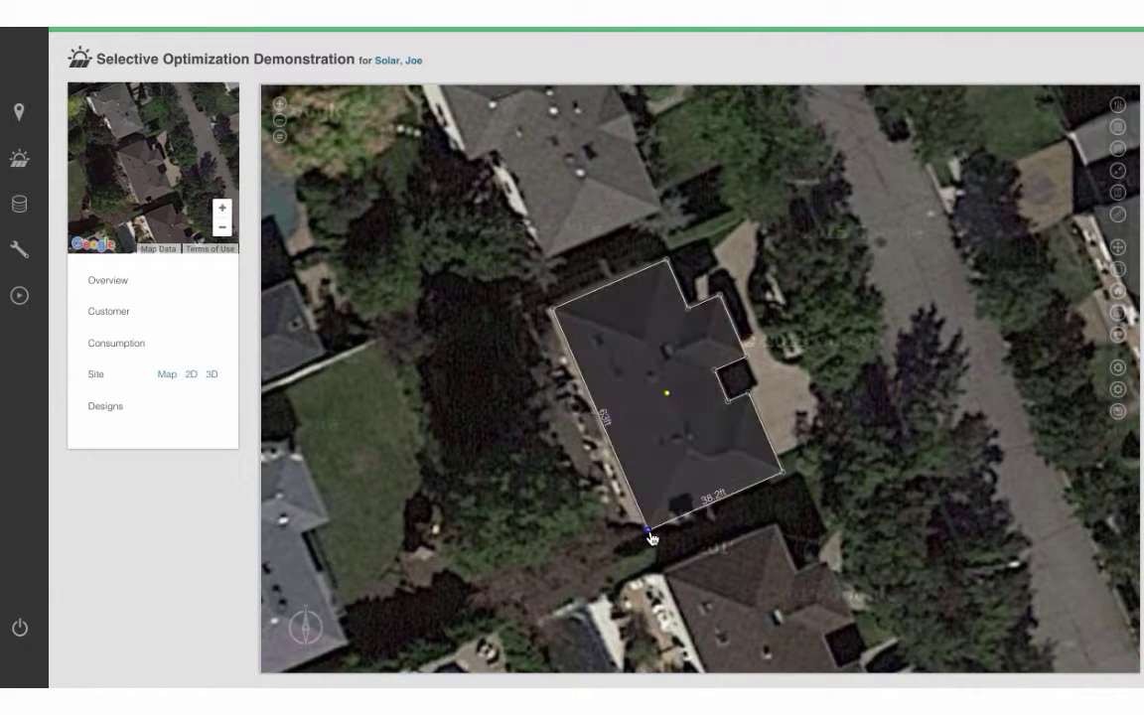
Step: Draw the hip, short ridge and valley lines at the southern end of the roof
{"action": "left_click", "coordinate": [712, 458]}
{"action": "left_click", "coordinate": [736, 448]}
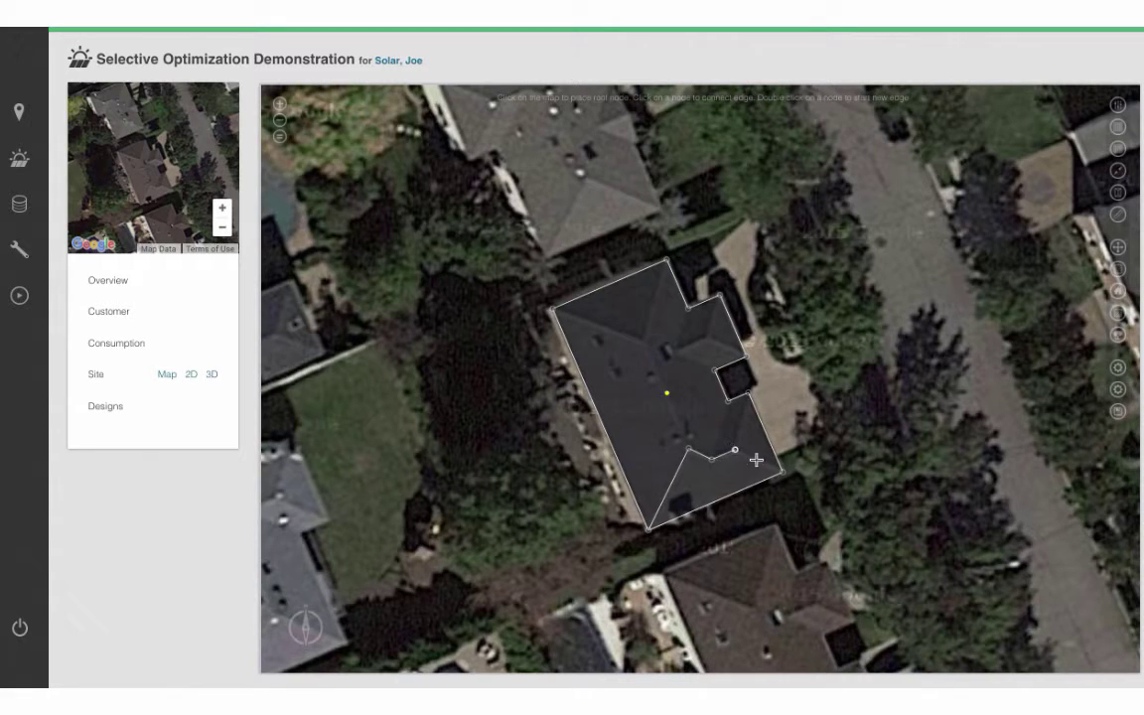
{"action": "left_click", "coordinate": [736, 449]}
{"action": "left_click", "coordinate": [727, 400]}
{"action": "left_click", "coordinate": [713, 459]}
Step: Draw the long main ridge northward and connect its upper end to both northern roof corners with hips
{"action": "left_click", "coordinate": [689, 449]}
{"action": "left_click", "coordinate": [642, 342]}
{"action": "left_click", "coordinate": [553, 314]}
{"action": "left_click", "coordinate": [553, 313]}
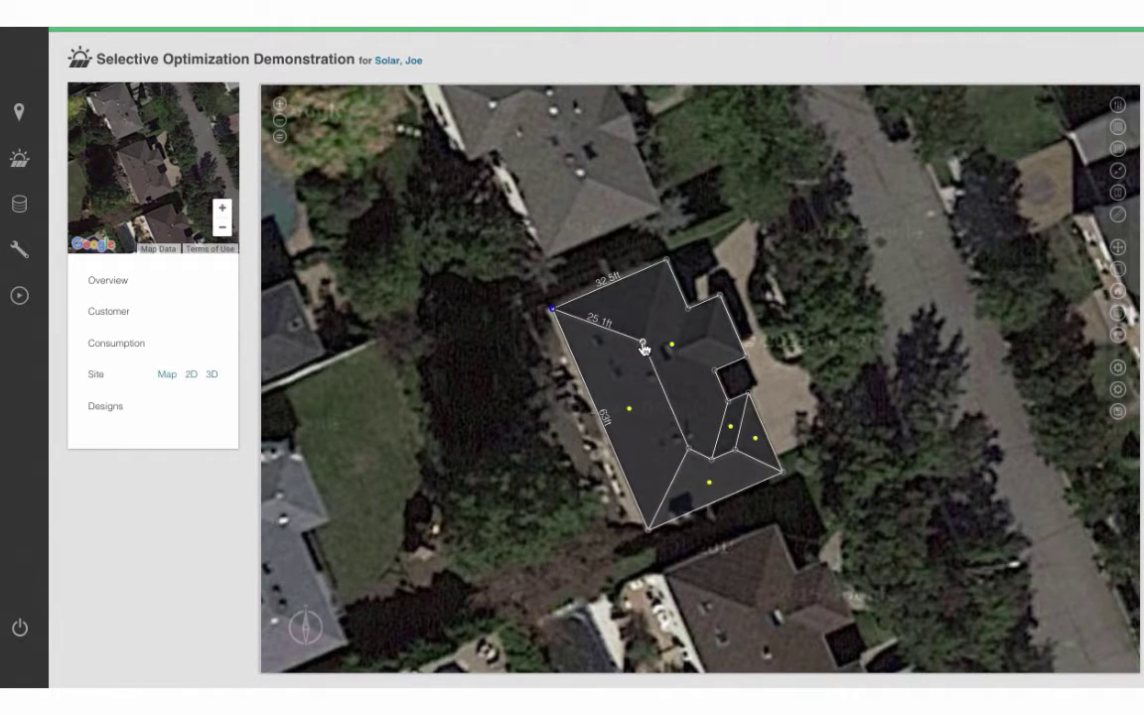
{"action": "left_click", "coordinate": [666, 262]}
Step: Draw the valleys, ridge and hips that divide the small projecting wing on the driveway side into faces
{"action": "left_click", "coordinate": [688, 310]}
{"action": "left_click", "coordinate": [680, 355]}
{"action": "left_click", "coordinate": [715, 373]}
{"action": "double_click", "coordinate": [679, 355]}
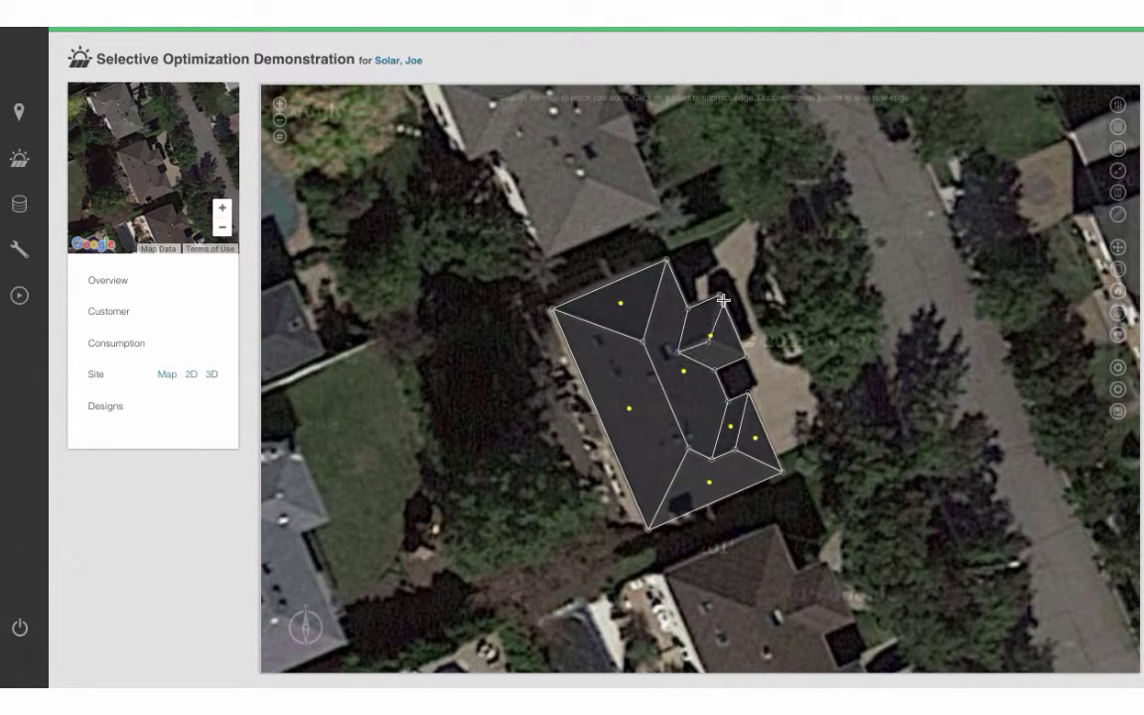
{"action": "left_click", "coordinate": [721, 299]}
{"action": "left_click", "coordinate": [711, 340]}
{"action": "left_click", "coordinate": [745, 355]}
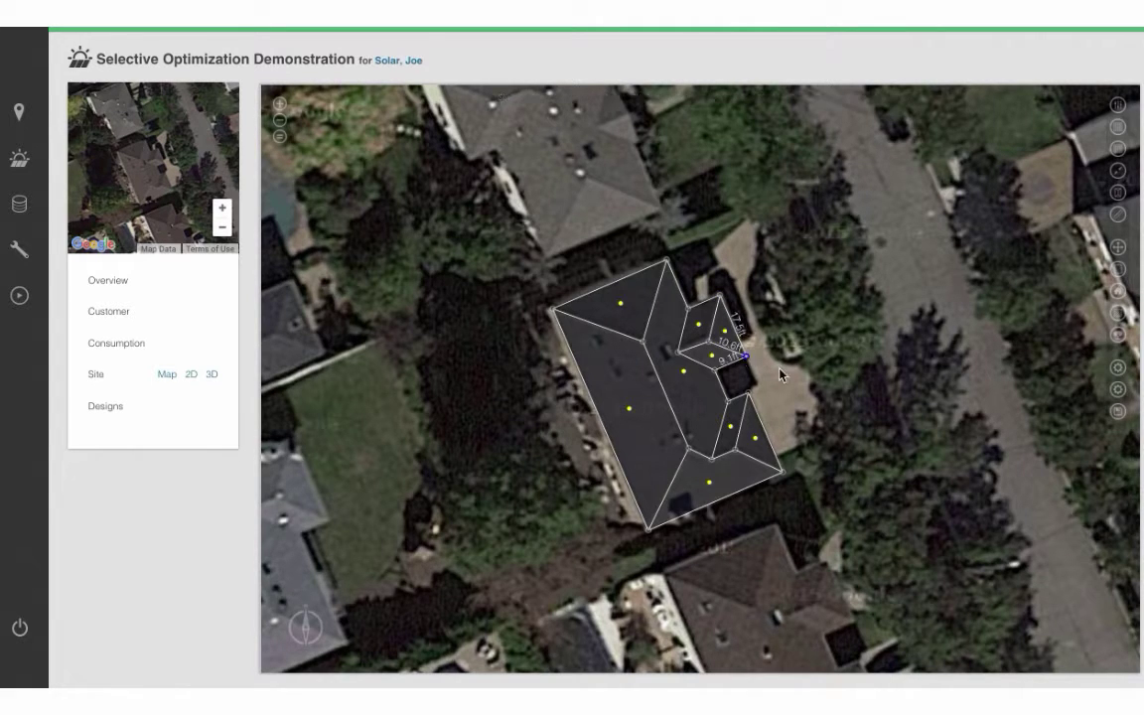
Step: Fine-tune the small wing's ridge node and automatically assign slope directions to all roof faces
{"action": "left_click", "coordinate": [710, 344]}
{"action": "left_click_drag", "start_coordinate": [711, 345], "coordinate": [712, 347]}
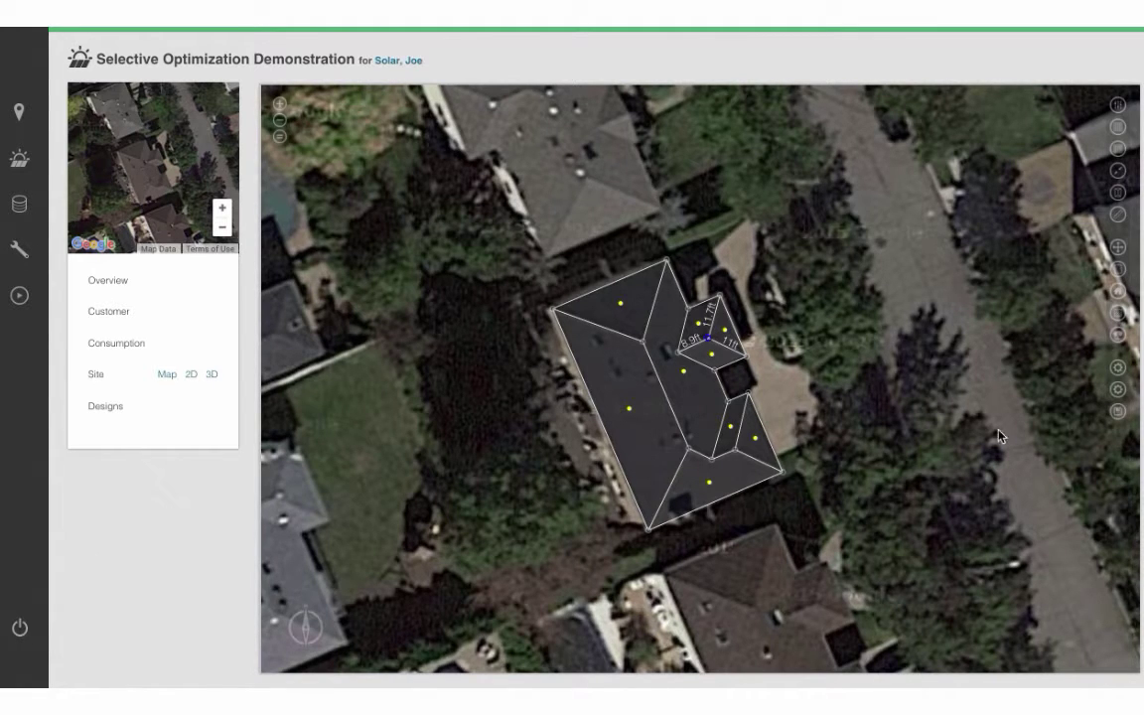
{"action": "left_click", "coordinate": [1115, 371]}
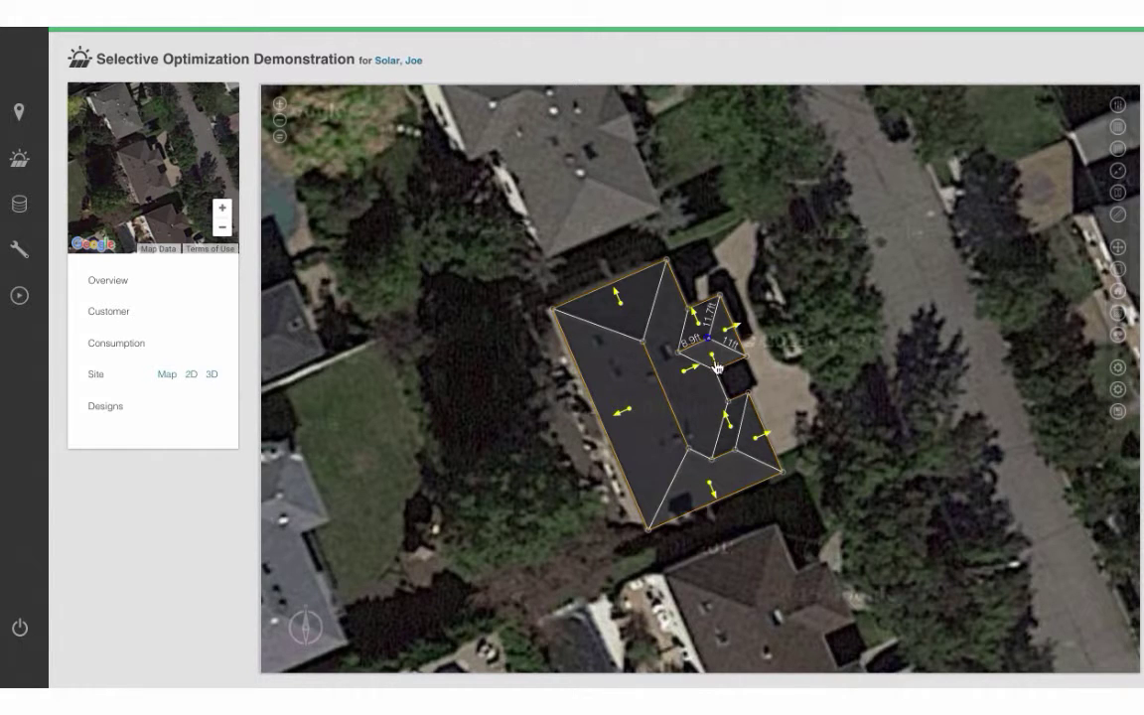
Step: Draw a rectangular obstruction over the chimney near the roof's southern corner and two circular obstructions on the large west face
{"action": "scroll", "coordinate": [670, 554], "scroll_direction": "up", "scroll_amount": 1}
{"action": "key", "text": "o"}
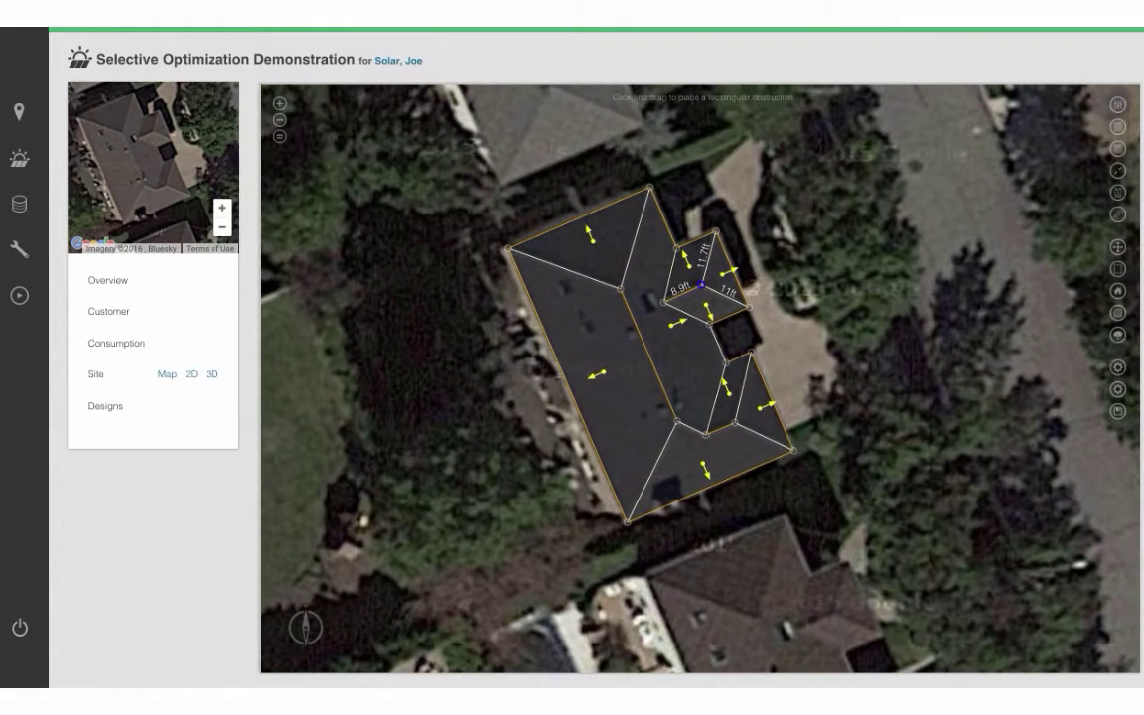
{"action": "left_click_drag", "start_coordinate": [653, 492], "coordinate": [670, 504]}
{"action": "key", "text": "c"}
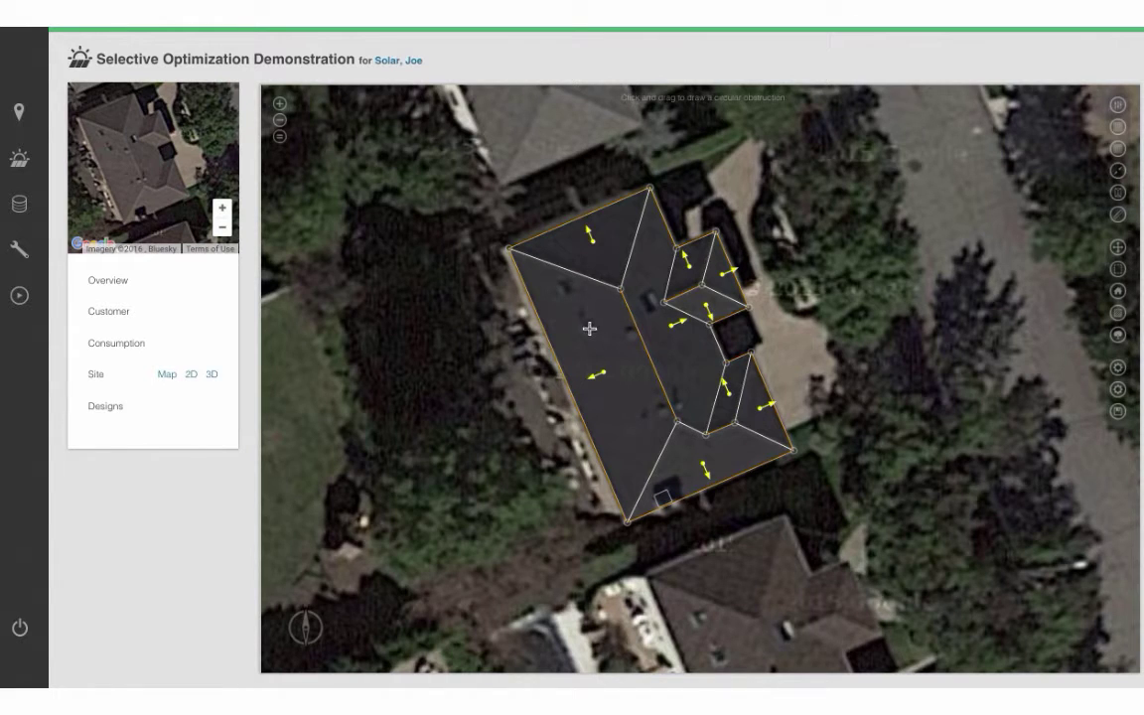
{"action": "left_click_drag", "start_coordinate": [590, 330], "coordinate": [594, 334]}
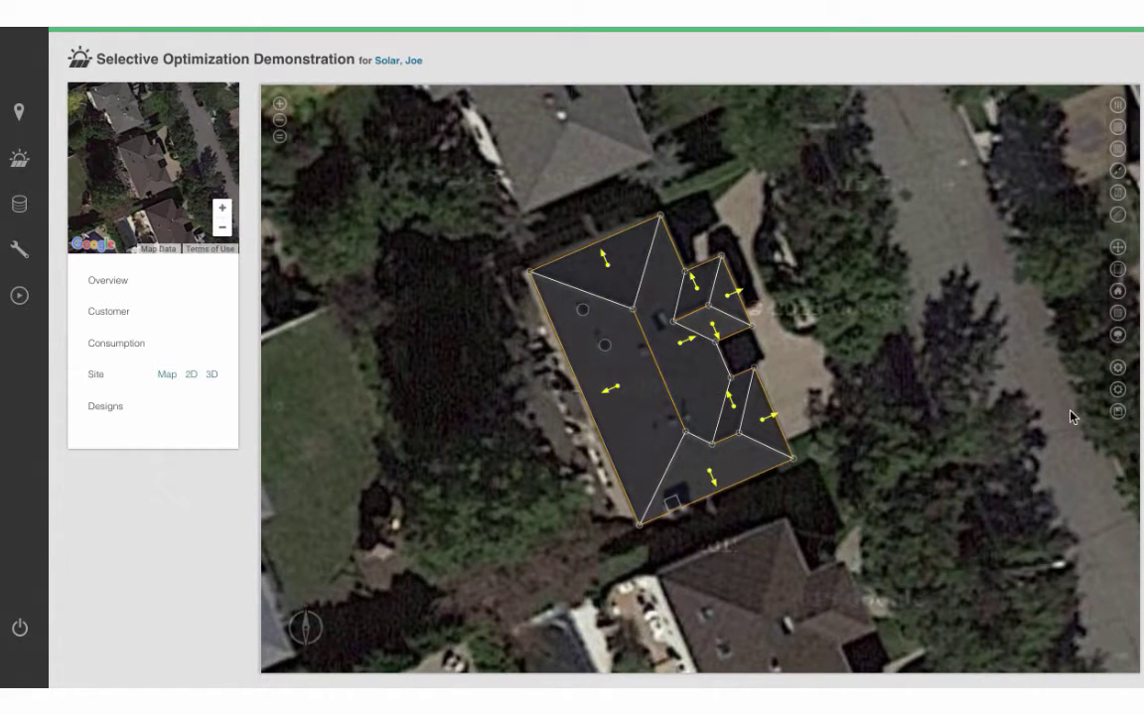
Step: Automatically classify the roof edges and check the types of the southwest hip and the main ridge
{"action": "left_click", "coordinate": [1117, 392]}
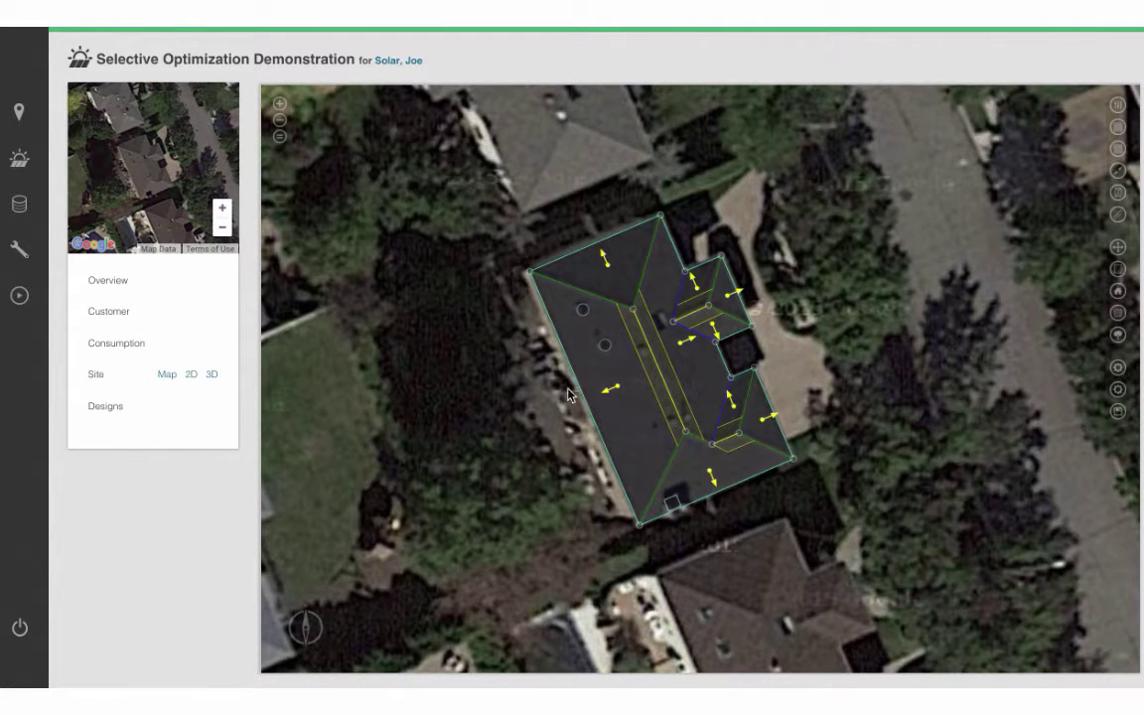
{"action": "left_click", "coordinate": [671, 471]}
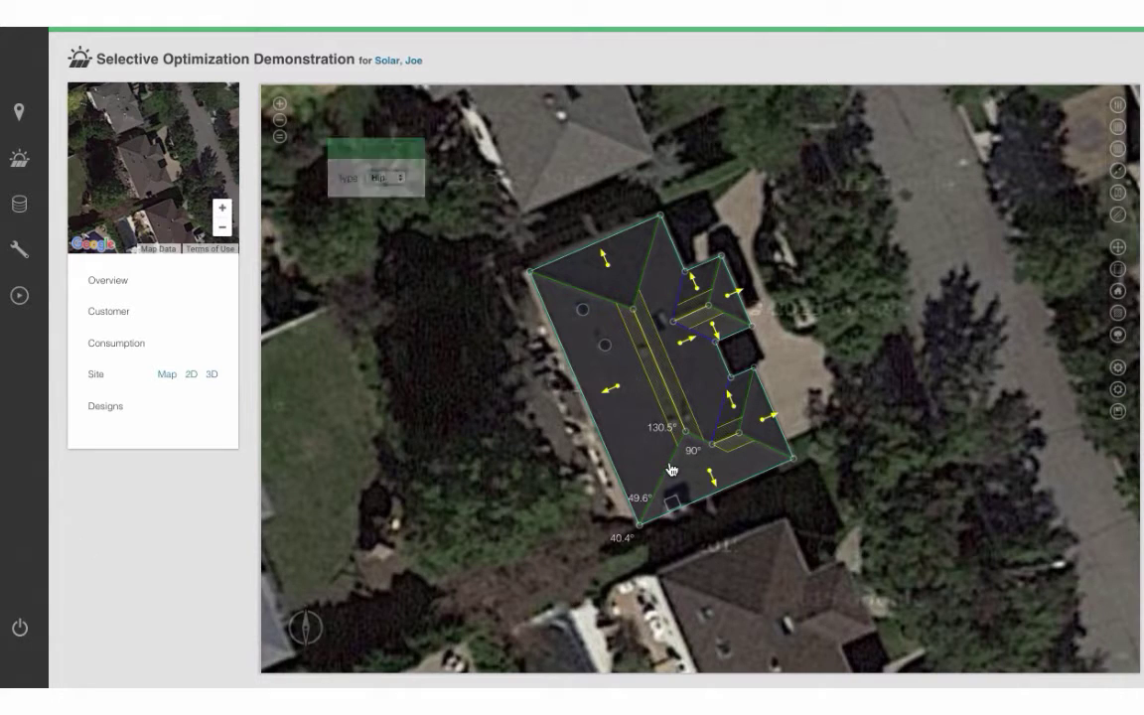
{"action": "left_click", "coordinate": [660, 378]}
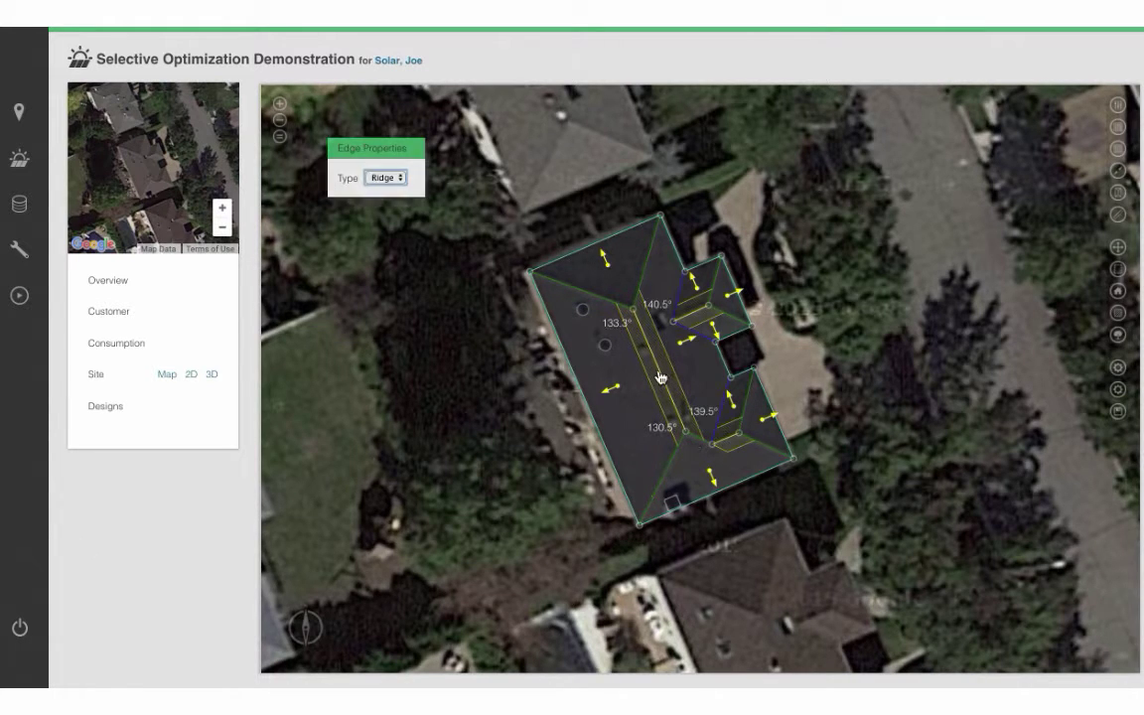
{"action": "left_click", "coordinate": [640, 424]}
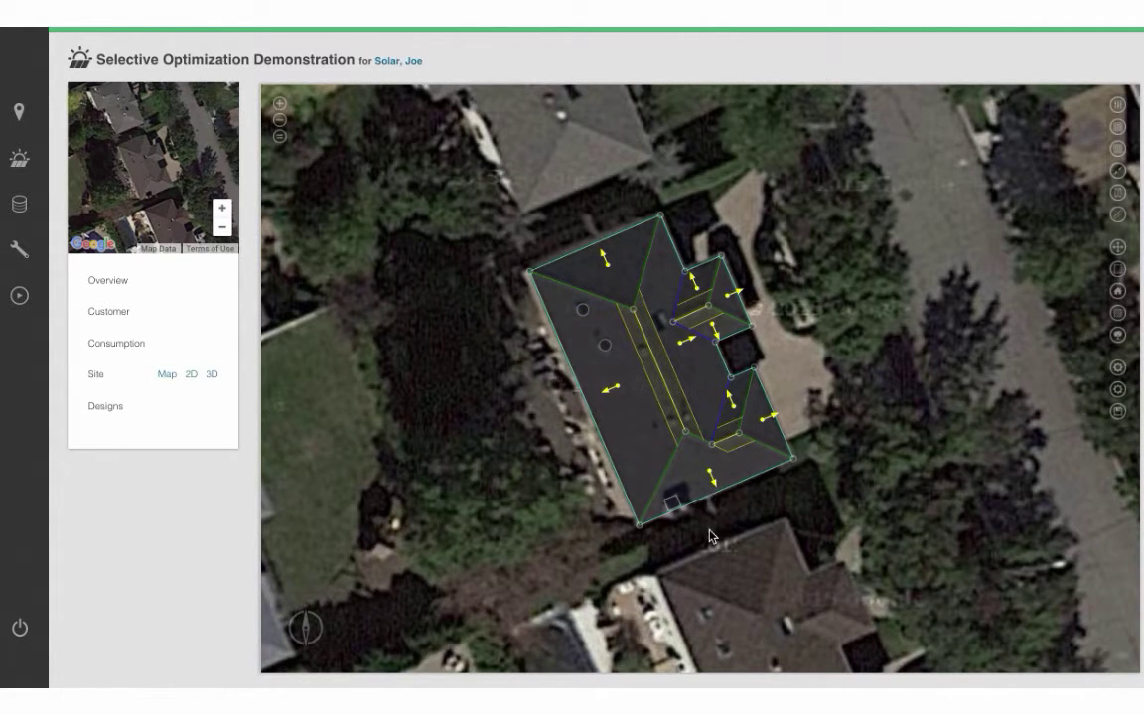
Step: Place one large tree southwest of the house and three trees along its street side
{"action": "scroll", "coordinate": [711, 537], "scroll_direction": "down", "scroll_amount": 2}
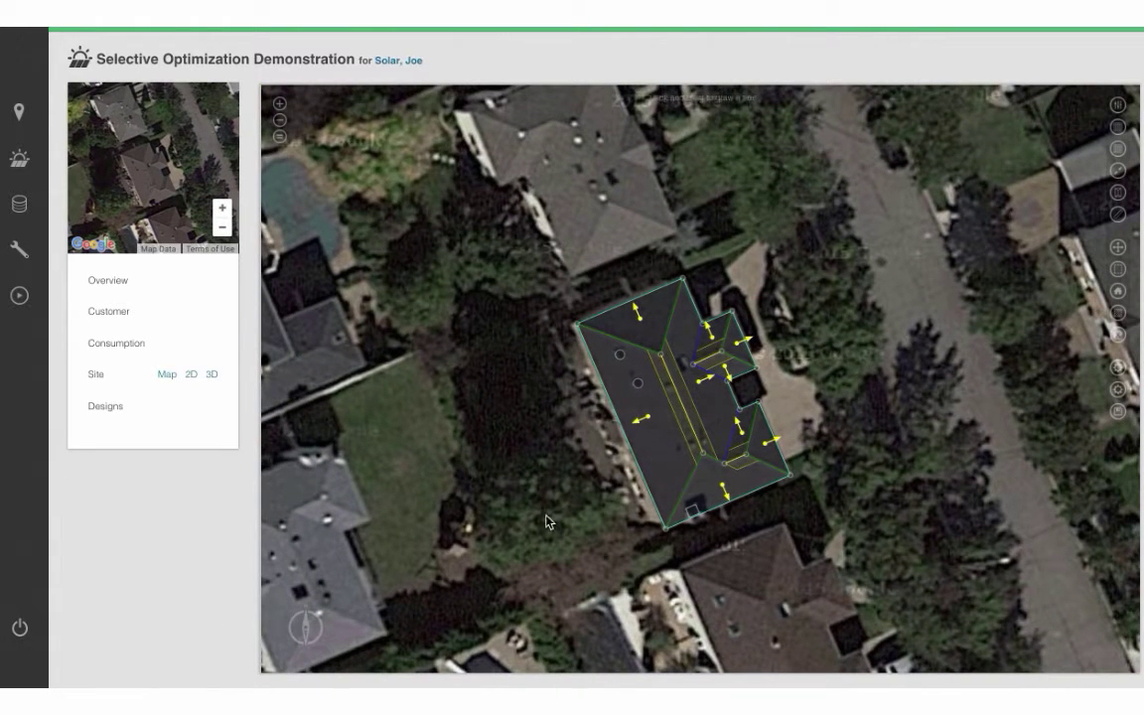
{"action": "left_click_drag", "start_coordinate": [539, 515], "coordinate": [600, 544]}
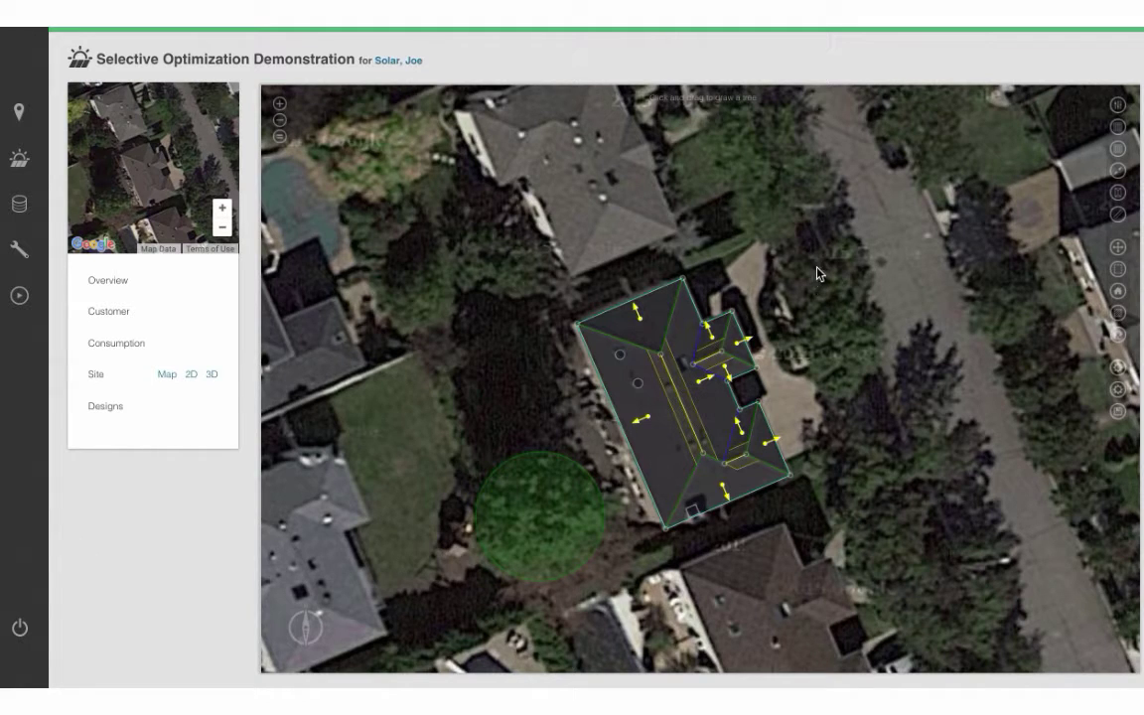
{"action": "left_click_drag", "start_coordinate": [815, 270], "coordinate": [852, 303]}
{"action": "left_click", "coordinate": [823, 292]}
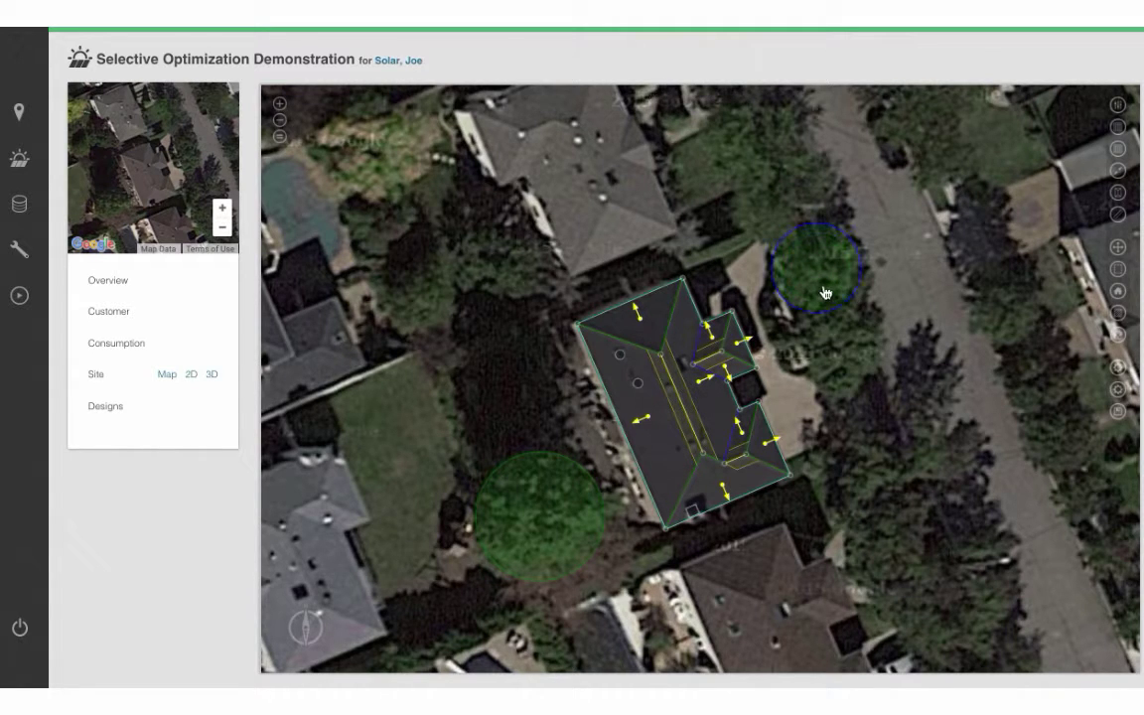
{"action": "left_click", "coordinate": [847, 353]}
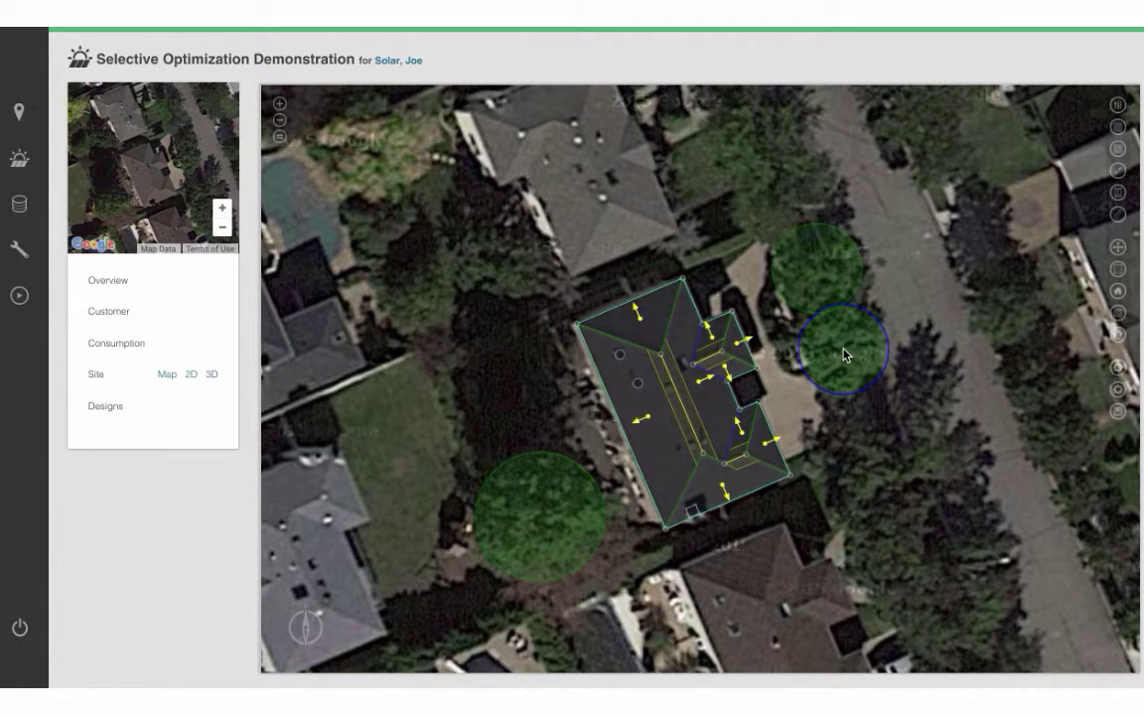
{"action": "left_click", "coordinate": [891, 458]}
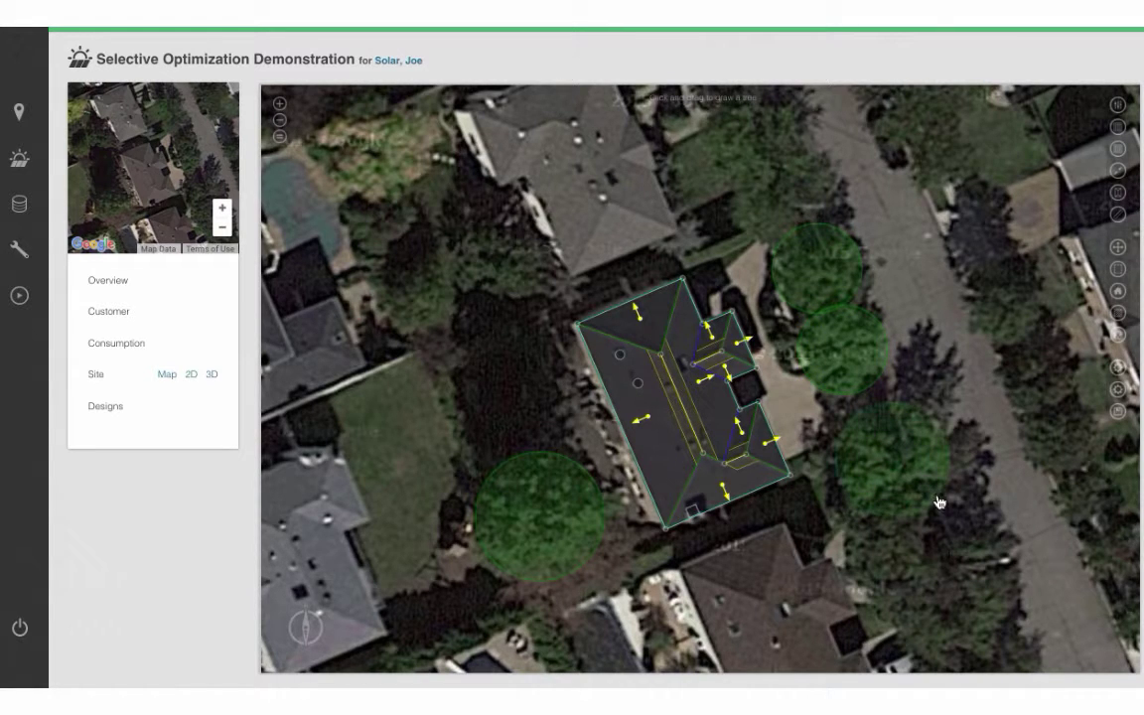
Step: Save the 2D site model and open the 3D view with the roofs lifted
{"action": "left_click", "coordinate": [1118, 413]}
{"action": "left_click", "coordinate": [211, 375]}
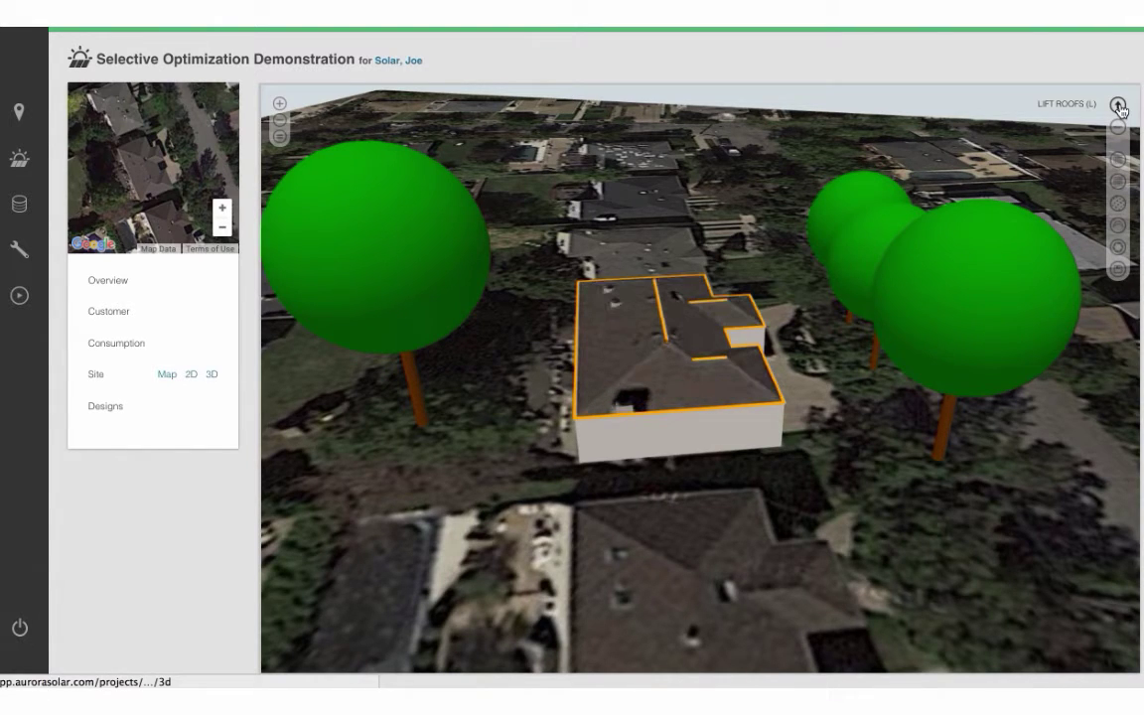
Step: Show the street-level imagery above the 3D model, with the house seen from its street side
{"action": "left_click_drag", "start_coordinate": [594, 582], "coordinate": [470, 561]}
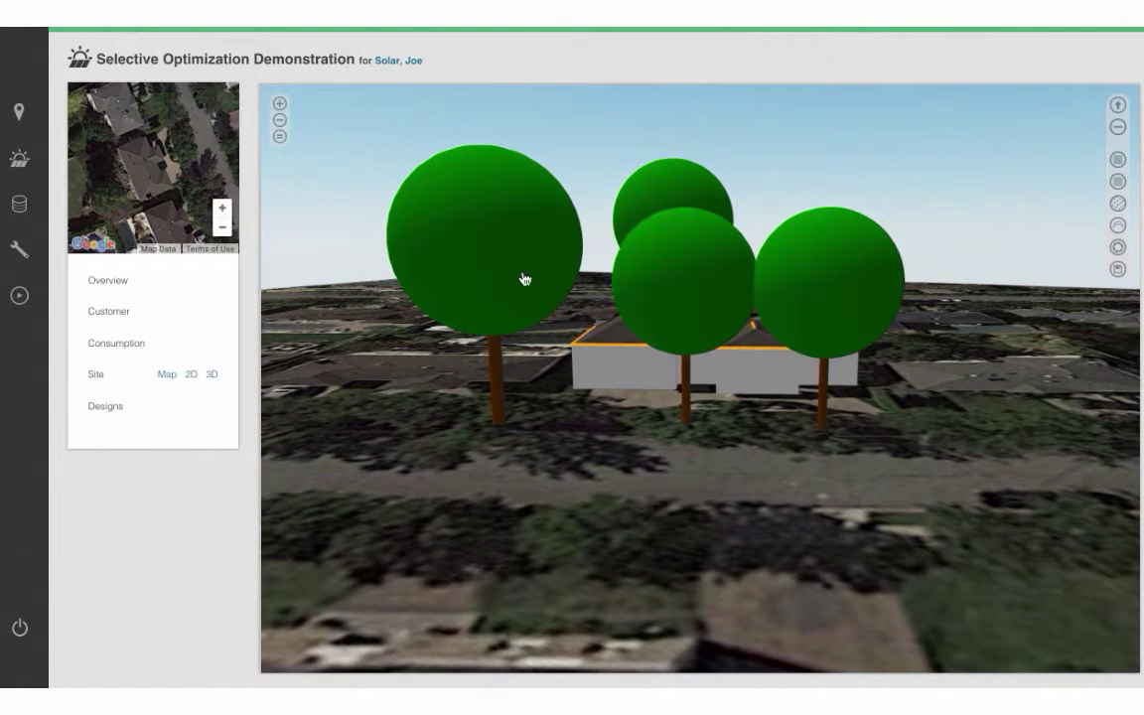
{"action": "left_click_drag", "start_coordinate": [648, 84], "coordinate": [658, 396]}
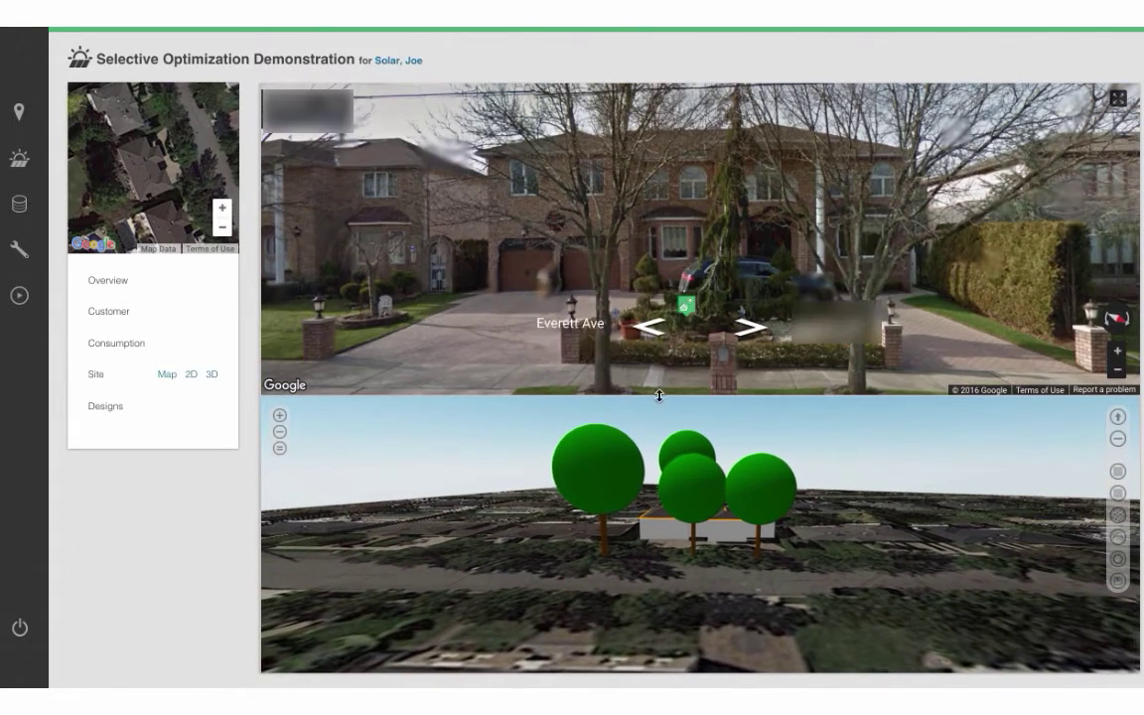
{"action": "left_click_drag", "start_coordinate": [602, 567], "coordinate": [623, 566]}
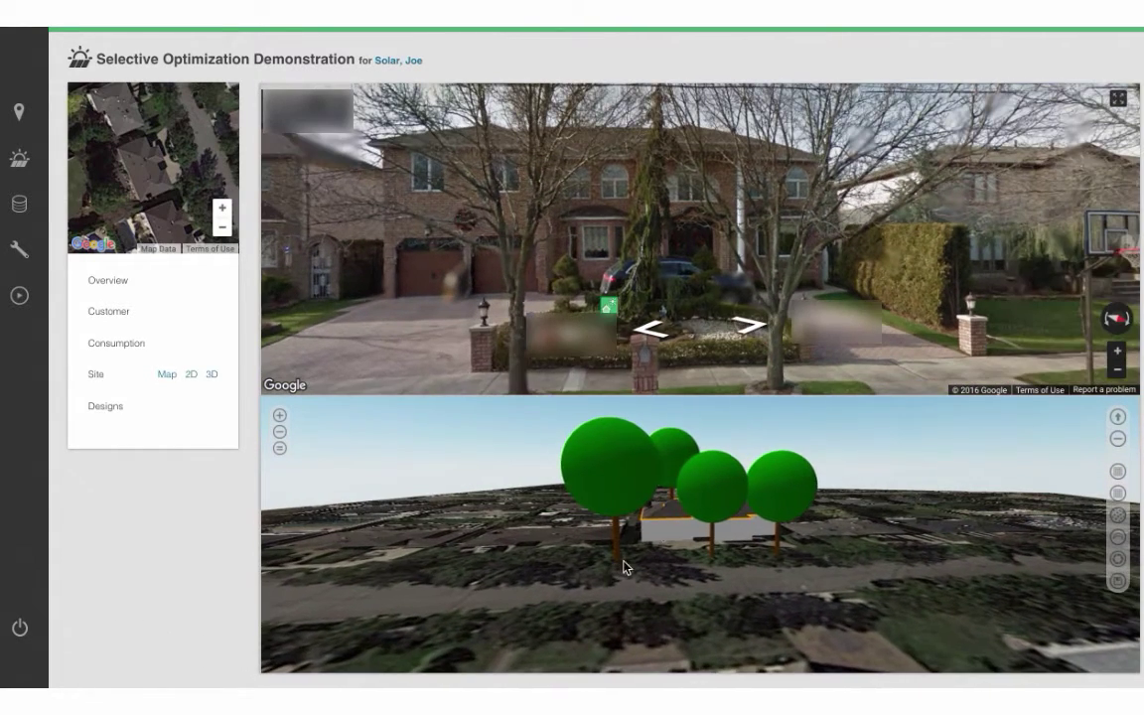
Step: Set the building's height to 2 stories
{"action": "left_click", "coordinate": [683, 540]}
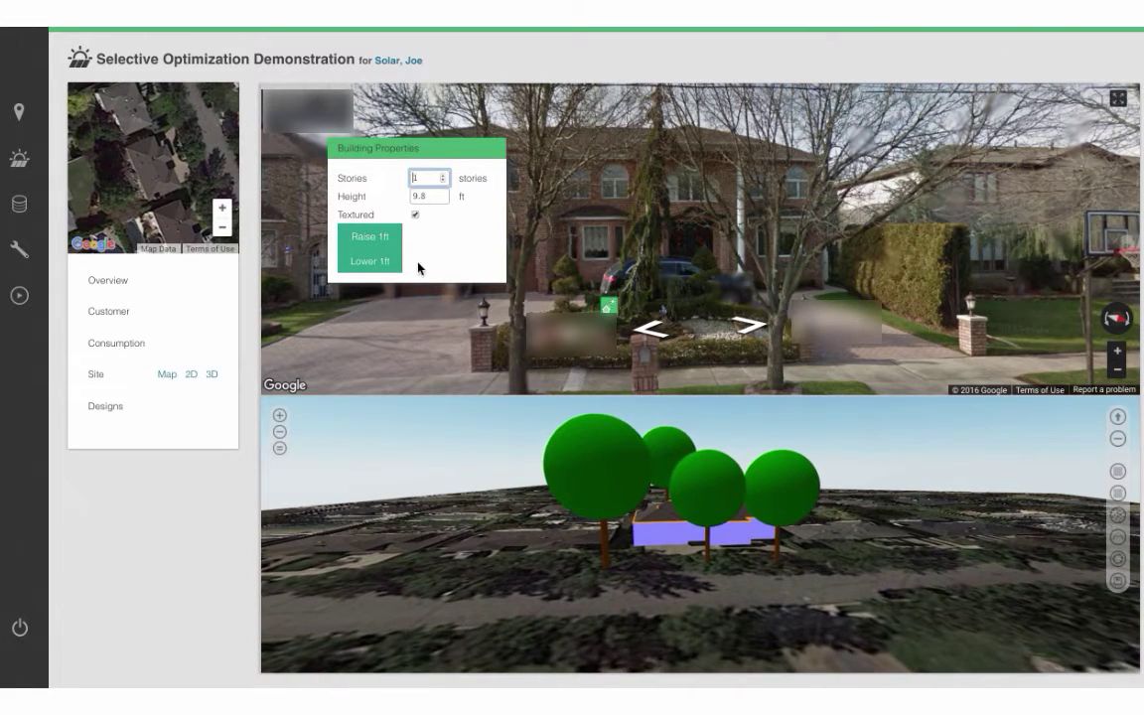
{"action": "left_click", "coordinate": [443, 176]}
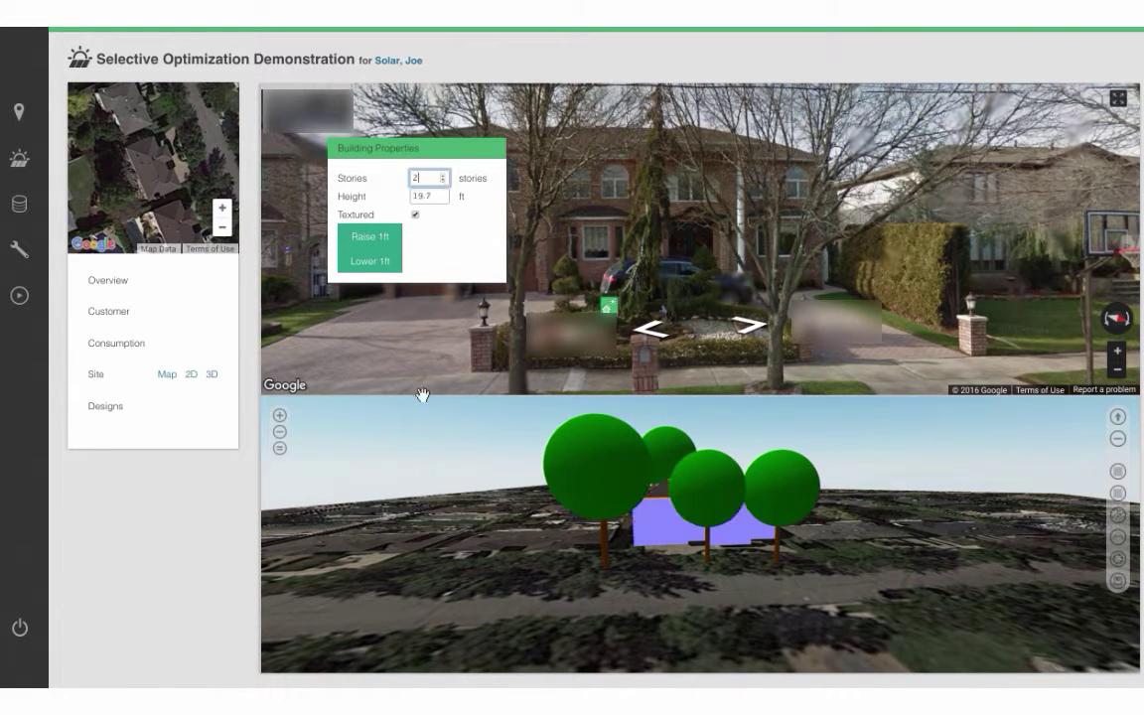
{"action": "left_click", "coordinate": [425, 534]}
Step: Locate the chimney in the street-level imagery and set the height of its rooftop obstruction to 5 ft
{"action": "left_click", "coordinate": [648, 330]}
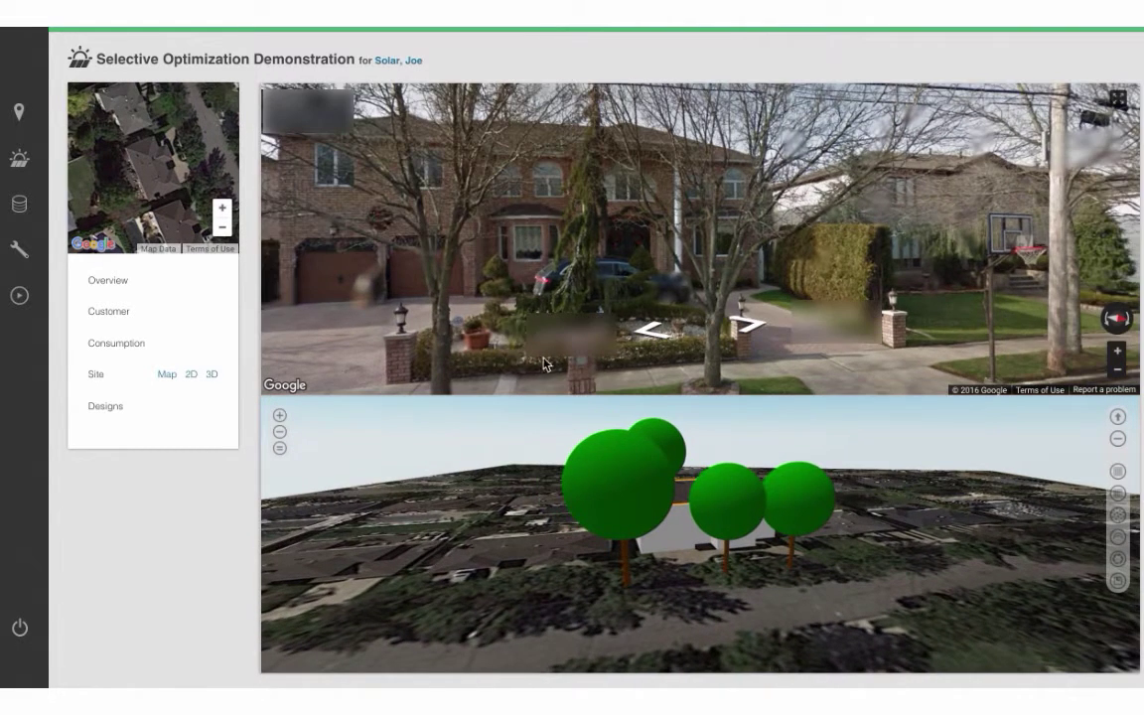
{"action": "left_click", "coordinate": [648, 334]}
{"action": "left_click", "coordinate": [648, 336]}
{"action": "left_click", "coordinate": [450, 140]}
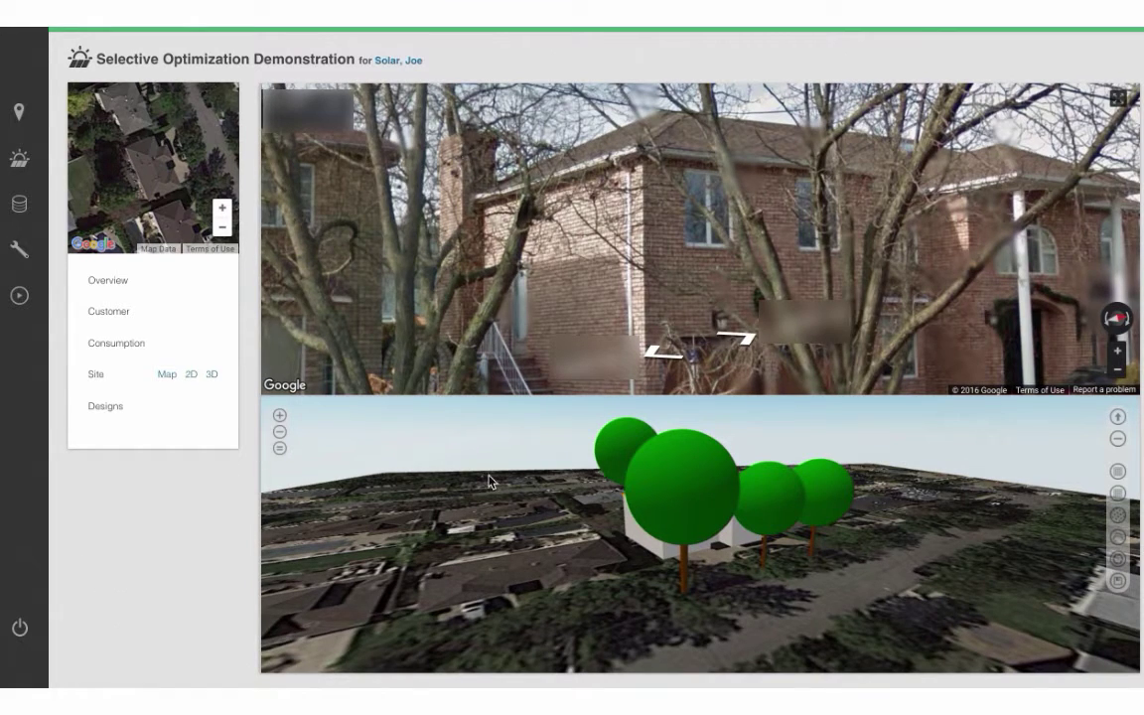
{"action": "left_click", "coordinate": [437, 546]}
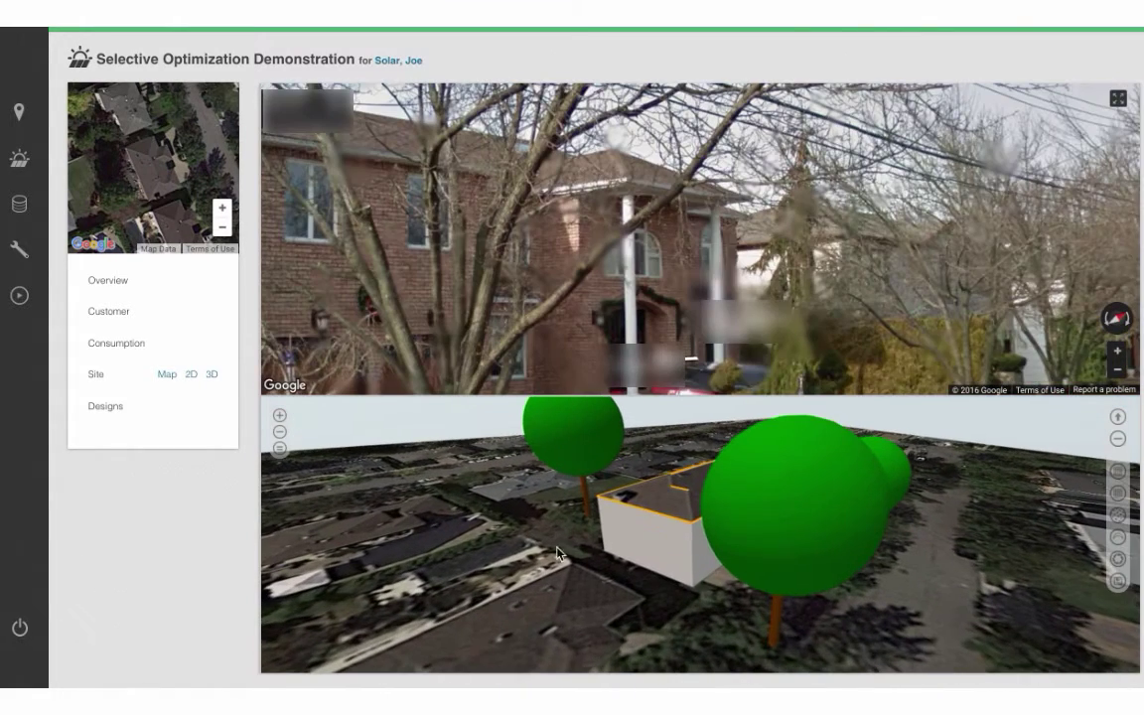
{"action": "left_click", "coordinate": [620, 505]}
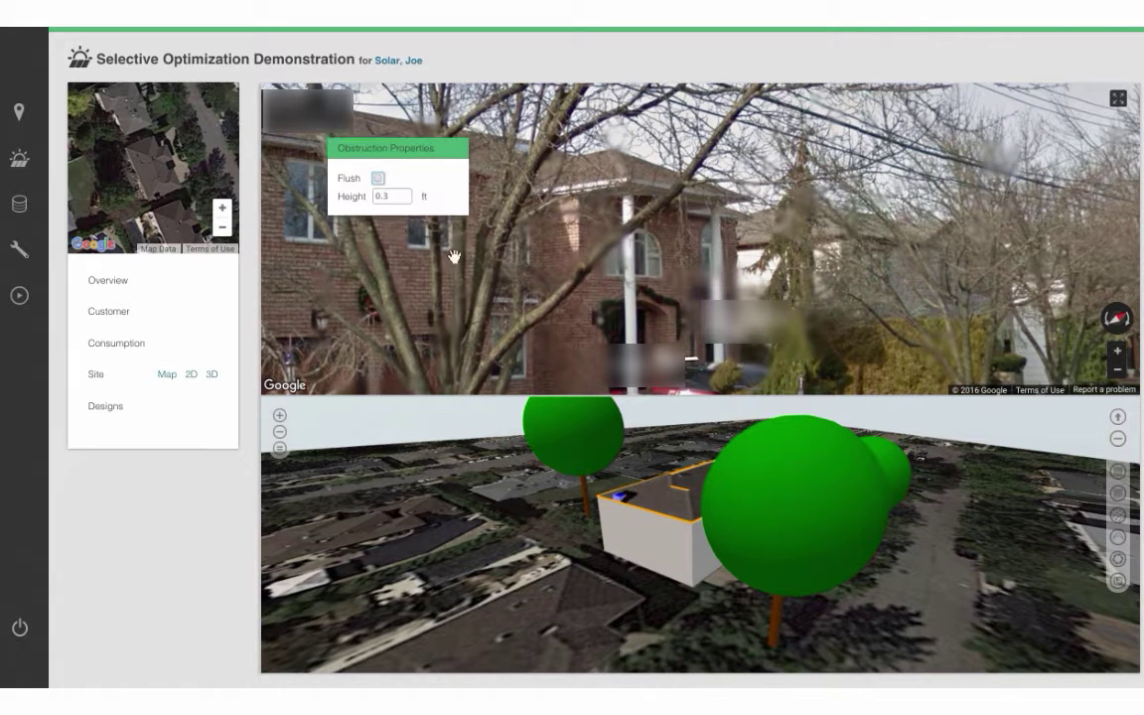
{"action": "double_click", "coordinate": [389, 197]}
{"action": "type", "text": "5"}
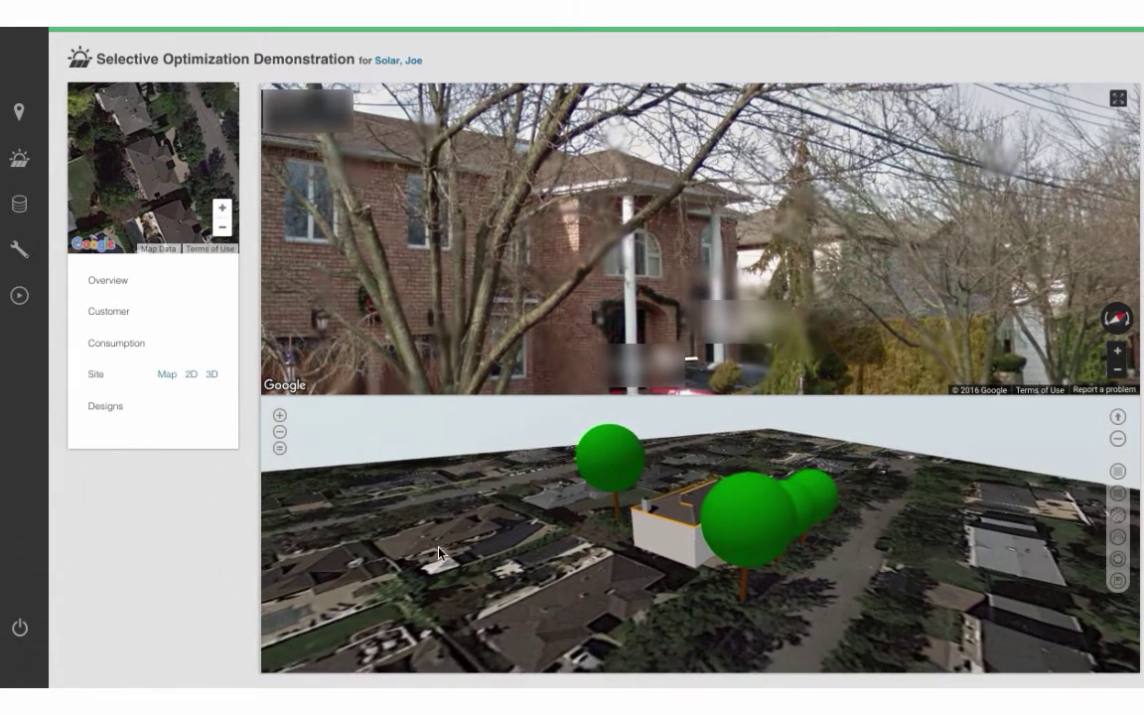
Step: Download LIDAR data for this location and display it as an always visible, untextured mesh
{"action": "left_click_drag", "start_coordinate": [494, 396], "coordinate": [383, 69]}
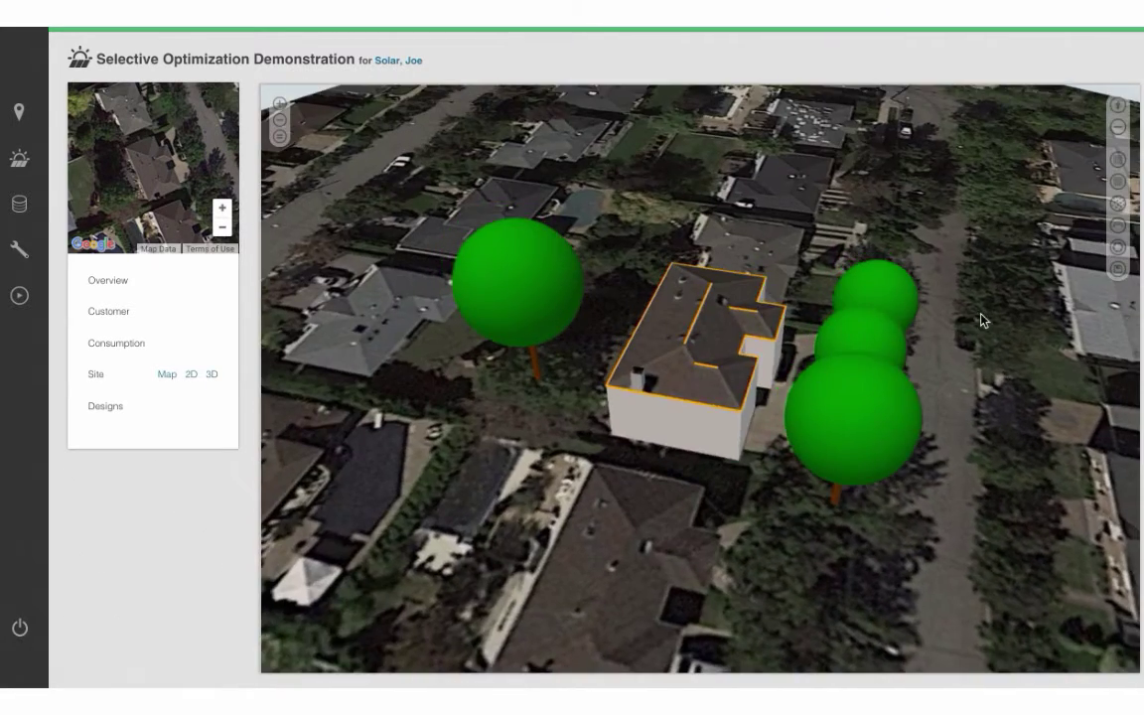
{"action": "left_click", "coordinate": [1117, 203]}
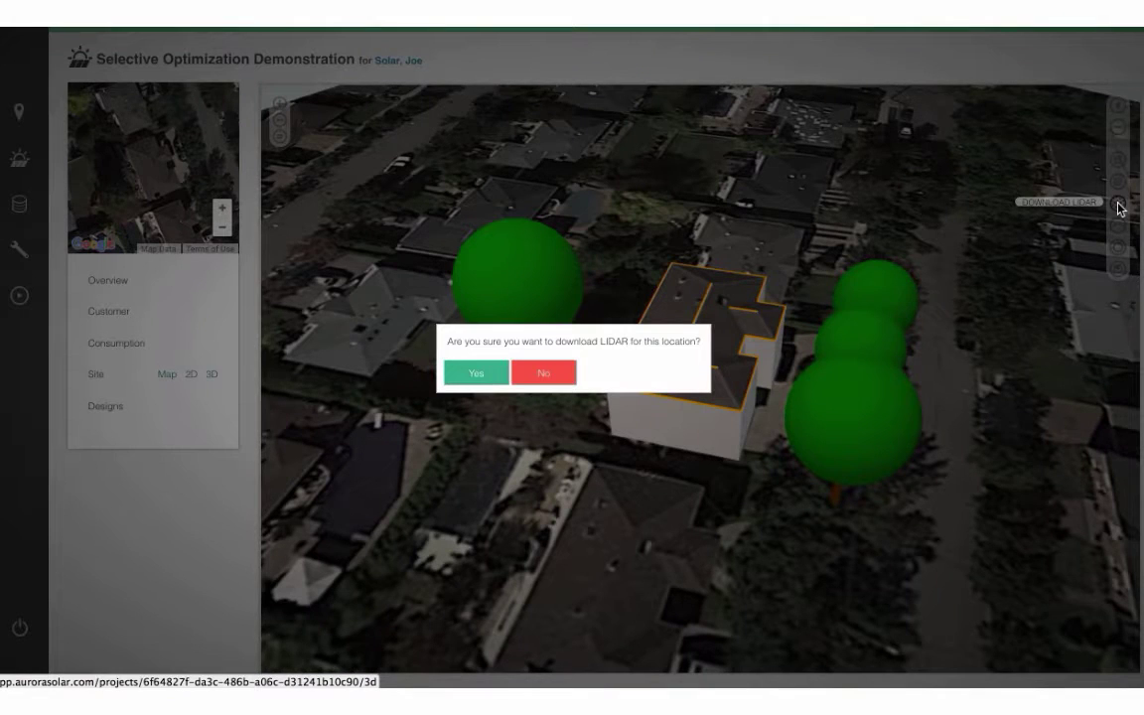
{"action": "left_click", "coordinate": [481, 374]}
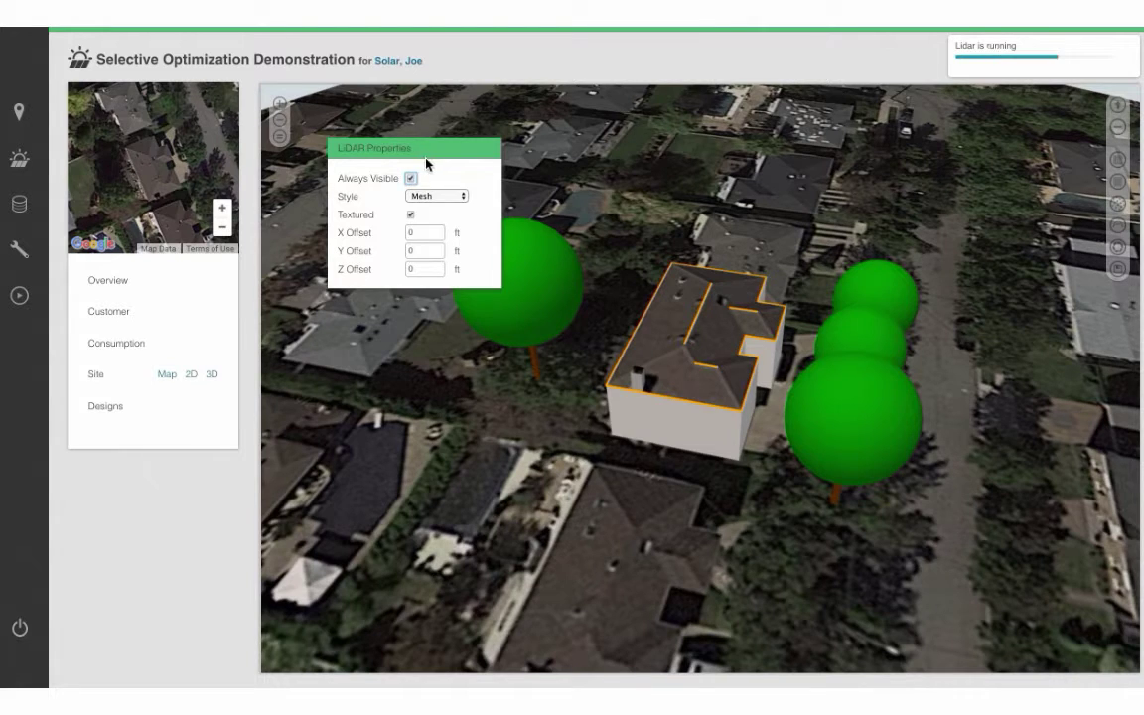
{"action": "left_click_drag", "start_coordinate": [426, 158], "coordinate": [335, 199]}
{"action": "left_click", "coordinate": [318, 254]}
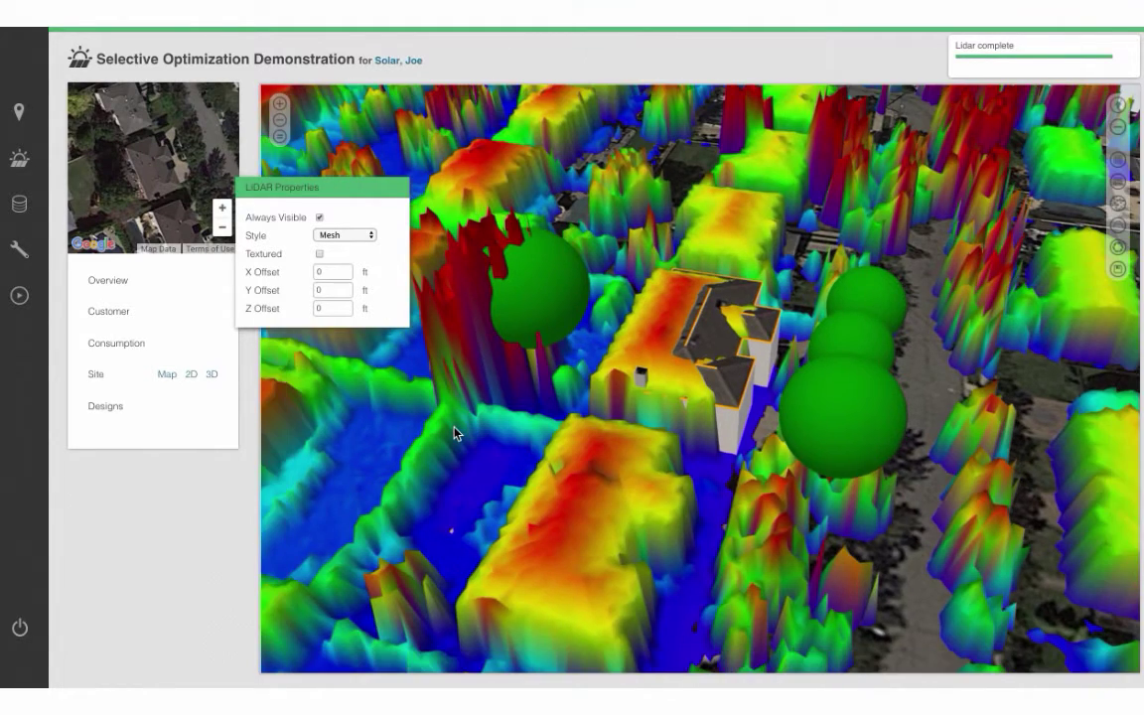
Step: Align the LIDAR mesh with the house outline in the plan view by setting its X offset to 6.2 ft
{"action": "middle_click_drag", "start_coordinate": [454, 433], "coordinate": [478, 513]}
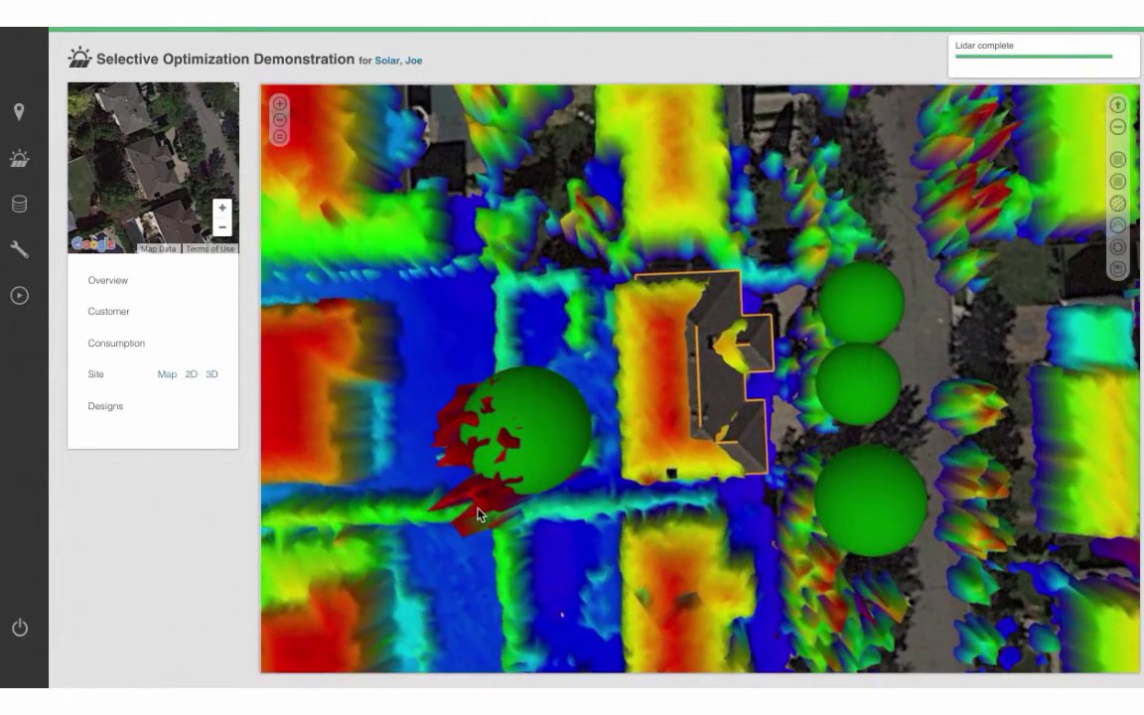
{"action": "left_click", "coordinate": [1116, 182]}
{"action": "left_click", "coordinate": [326, 271]}
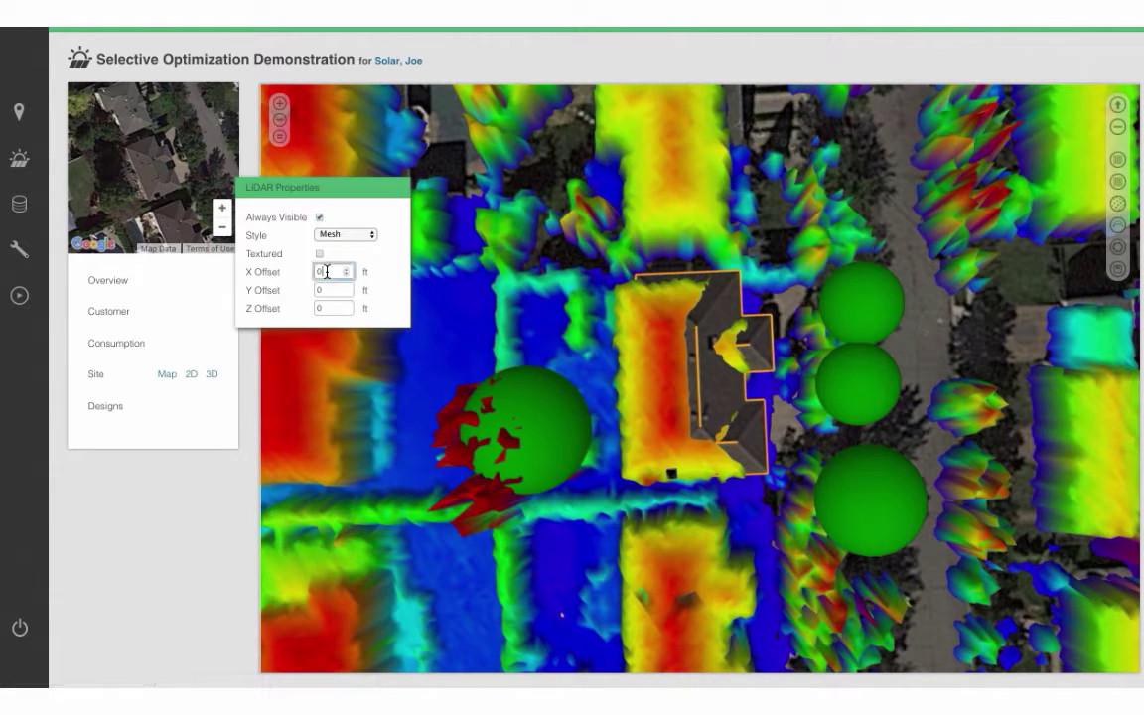
{"action": "key", "text": "Up"}
{"action": "key", "text": "Up"}
{"action": "key", "text": "Up"}
{"action": "key", "text": "Up"}
{"action": "key", "text": "Up"}
{"action": "key", "text": "Up"}
{"action": "key", "text": "Up"}
{"action": "key", "text": "Up"}
{"action": "key", "text": "Up"}
{"action": "key", "text": "Up"}
{"action": "key", "text": "Up"}
{"action": "key", "text": "Up"}
{"action": "key", "text": "Up"}
{"action": "key", "text": "Up"}
{"action": "key", "text": "Up"}
{"action": "key", "text": "Up"}
{"action": "key", "text": "Up"}
{"action": "key", "text": "Up"}
{"action": "key", "text": "Up"}
{"action": "key", "text": "Up"}
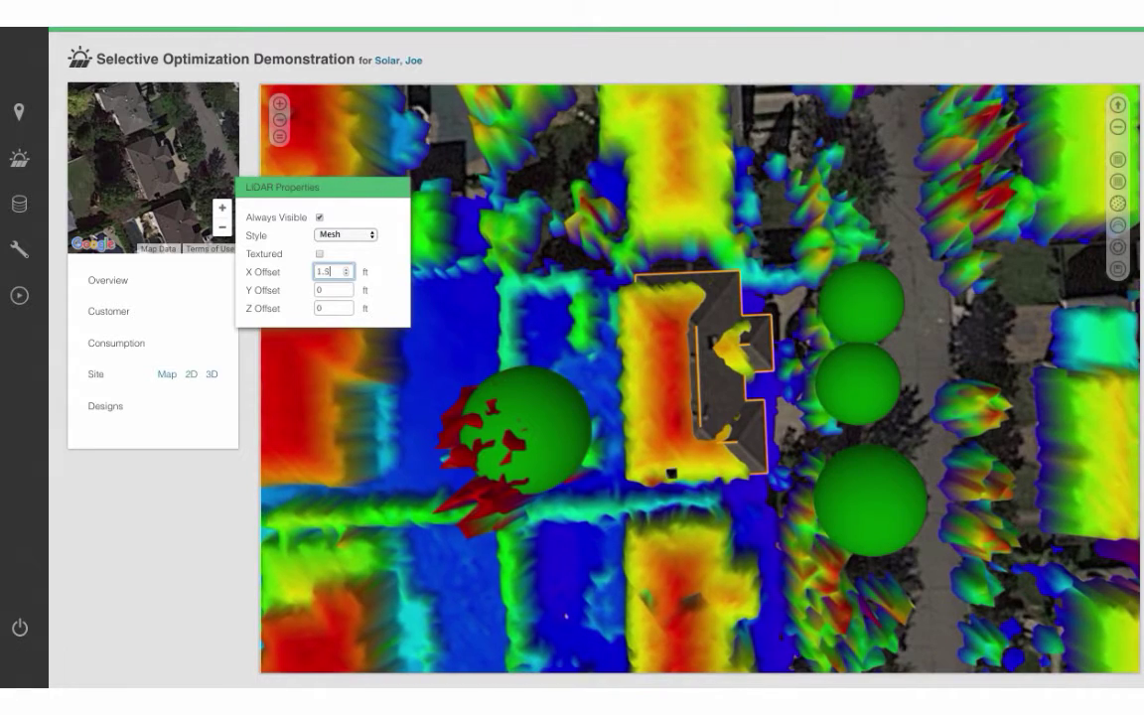
{"action": "key", "text": "Up"}
{"action": "key", "text": "Up"}
{"action": "key", "text": "Up"}
{"action": "key", "text": "Up"}
{"action": "key", "text": "Up"}
{"action": "key", "text": "Up"}
{"action": "key", "text": "Up"}
{"action": "key", "text": "Up"}
{"action": "key", "text": "Up"}
{"action": "key", "text": "Up"}
{"action": "key", "text": "Up"}
{"action": "key", "text": "Up"}
{"action": "key", "text": "Up"}
{"action": "key", "text": "Up"}
{"action": "key", "text": "Up"}
{"action": "key", "text": "Up"}
{"action": "key", "text": "Up"}
{"action": "key", "text": "Up"}
{"action": "key", "text": "Up"}
{"action": "key", "text": "Up"}
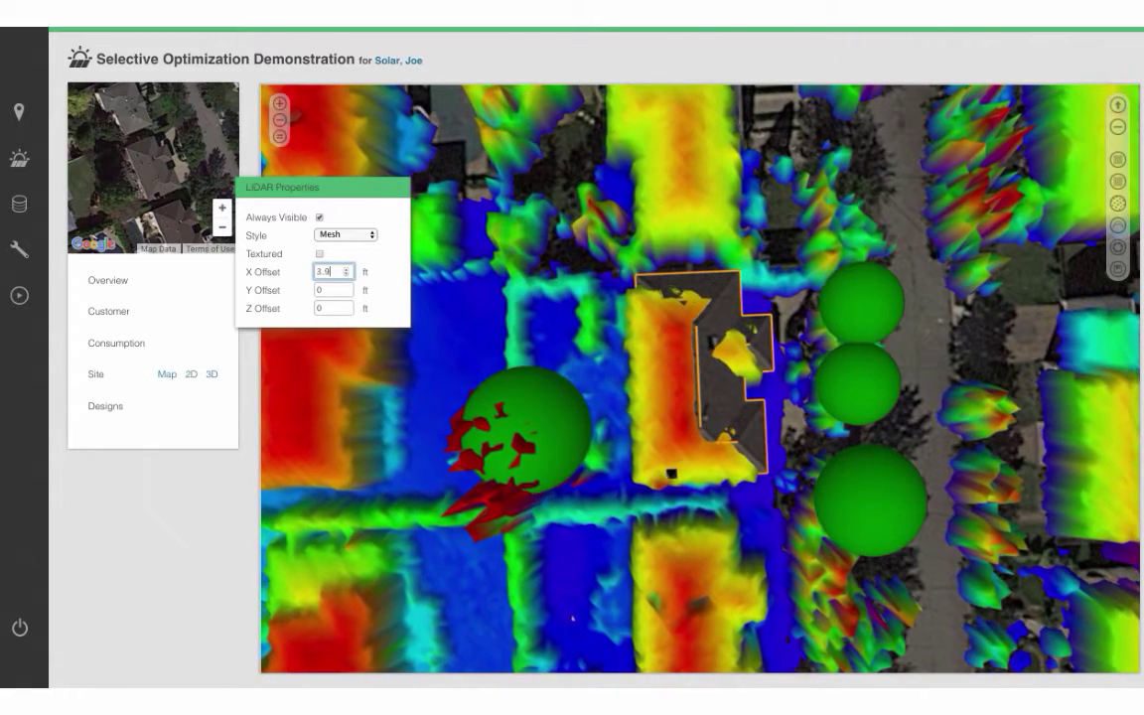
{"action": "key", "text": "Up"}
{"action": "key", "text": "Up"}
{"action": "key", "text": "Up"}
{"action": "key", "text": "Up"}
{"action": "key", "text": "Up"}
{"action": "key", "text": "Up"}
{"action": "key", "text": "Up"}
{"action": "key", "text": "Up"}
{"action": "key", "text": "Up"}
{"action": "key", "text": "Up"}
{"action": "key", "text": "Up"}
{"action": "key", "text": "Up"}
{"action": "key", "text": "Up"}
{"action": "key", "text": "Up"}
{"action": "key", "text": "Up"}
{"action": "key", "text": "Up"}
{"action": "key", "text": "Up"}
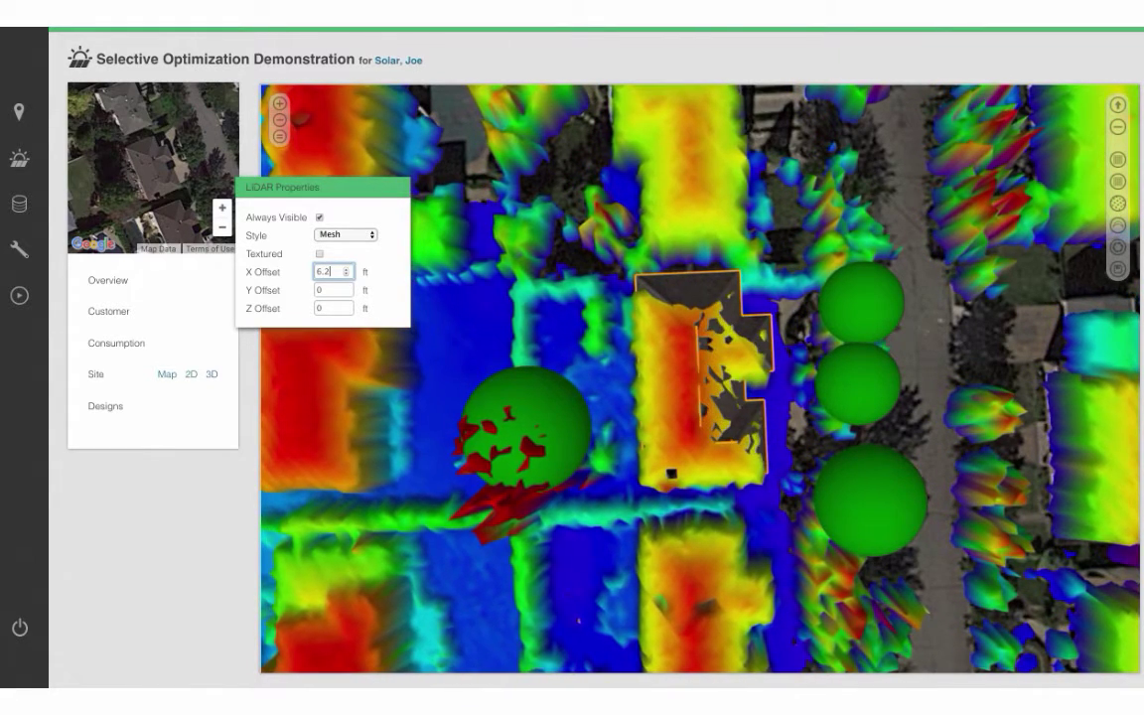
Step: Set the LIDAR mesh's Y offset to 3.5 ft so that it fits the house's roof outline
{"action": "left_click", "coordinate": [335, 288]}
{"action": "key", "text": "Up"}
{"action": "key", "text": "Up"}
{"action": "key", "text": "Up"}
{"action": "key", "text": "Up"}
{"action": "key", "text": "Up"}
{"action": "key", "text": "Up"}
{"action": "key", "text": "Up"}
{"action": "key", "text": "Up"}
{"action": "key", "text": "Up"}
{"action": "key", "text": "Up"}
{"action": "key", "text": "Up"}
{"action": "key", "text": "Up"}
{"action": "key", "text": "Up"}
{"action": "key", "text": "Up"}
{"action": "key", "text": "Up"}
{"action": "key", "text": "Up"}
{"action": "key", "text": "Up"}
{"action": "key", "text": "Up"}
{"action": "key", "text": "Up"}
{"action": "key", "text": "Up"}
{"action": "key", "text": "Up"}
{"action": "key", "text": "Up"}
{"action": "key", "text": "Up"}
{"action": "key", "text": "Up"}
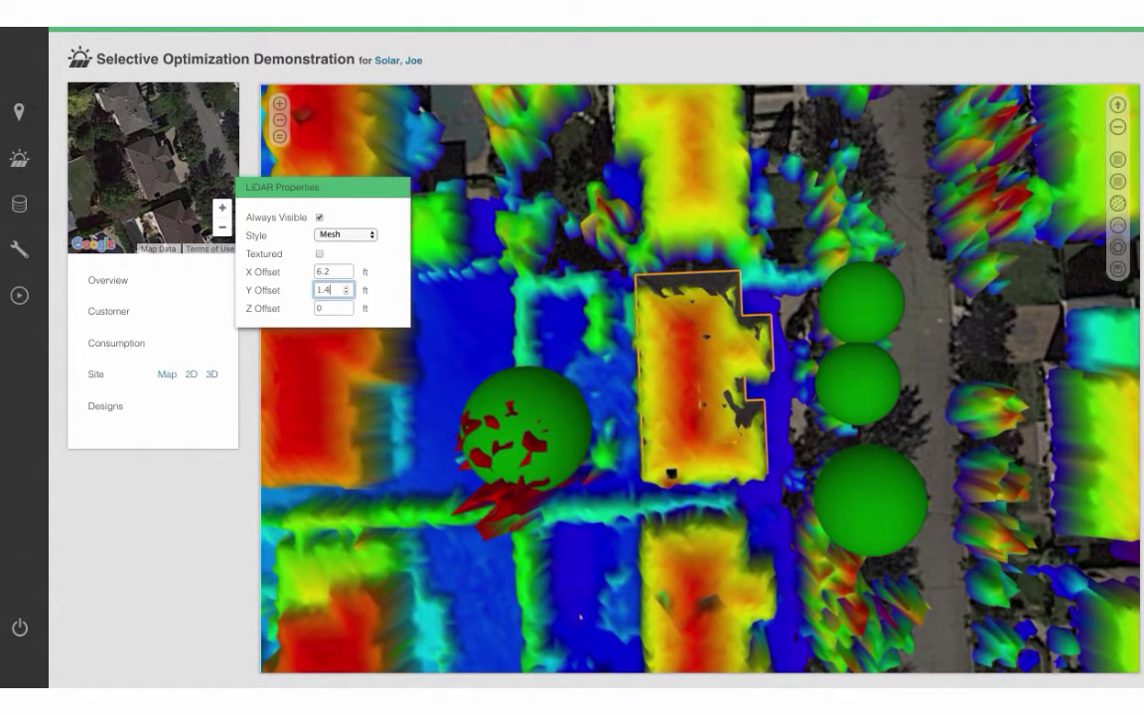
{"action": "key", "text": "Up"}
{"action": "key", "text": "Up"}
{"action": "key", "text": "Up"}
{"action": "key", "text": "Up"}
{"action": "key", "text": "Up"}
{"action": "key", "text": "Up"}
{"action": "key", "text": "Up"}
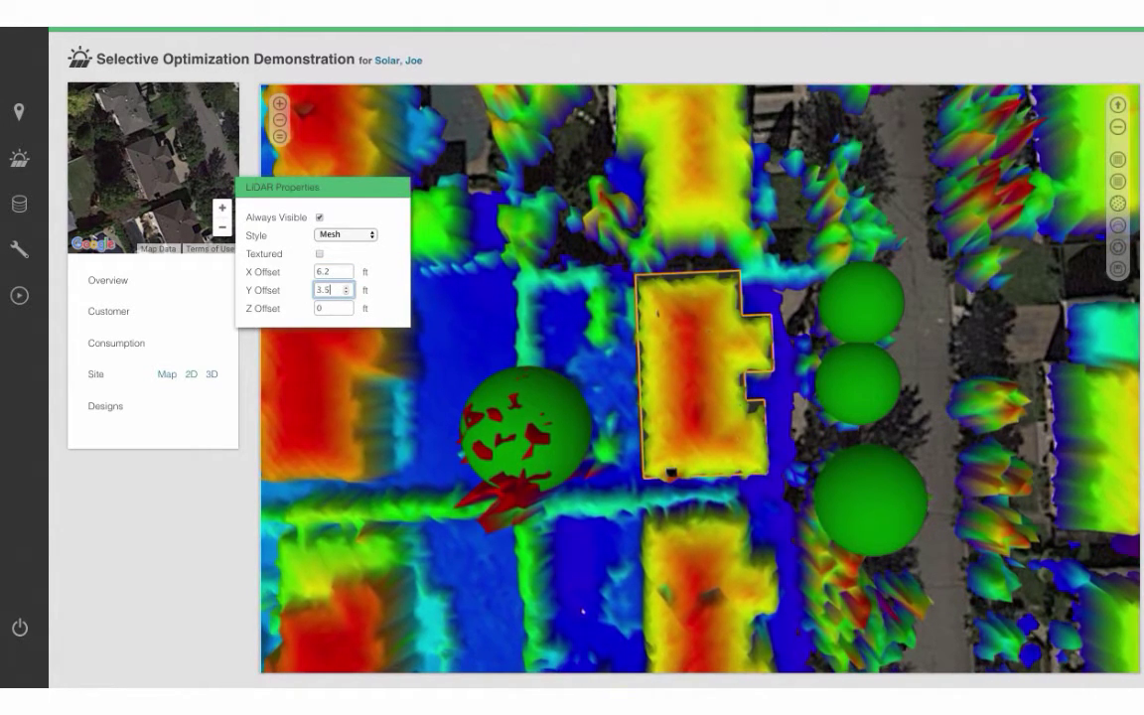
{"action": "left_click", "coordinate": [764, 453]}
Step: Set the height of the tree behind the house to 62 ft and change its type to cone
{"action": "left_click_drag", "start_coordinate": [765, 453], "coordinate": [786, 348]}
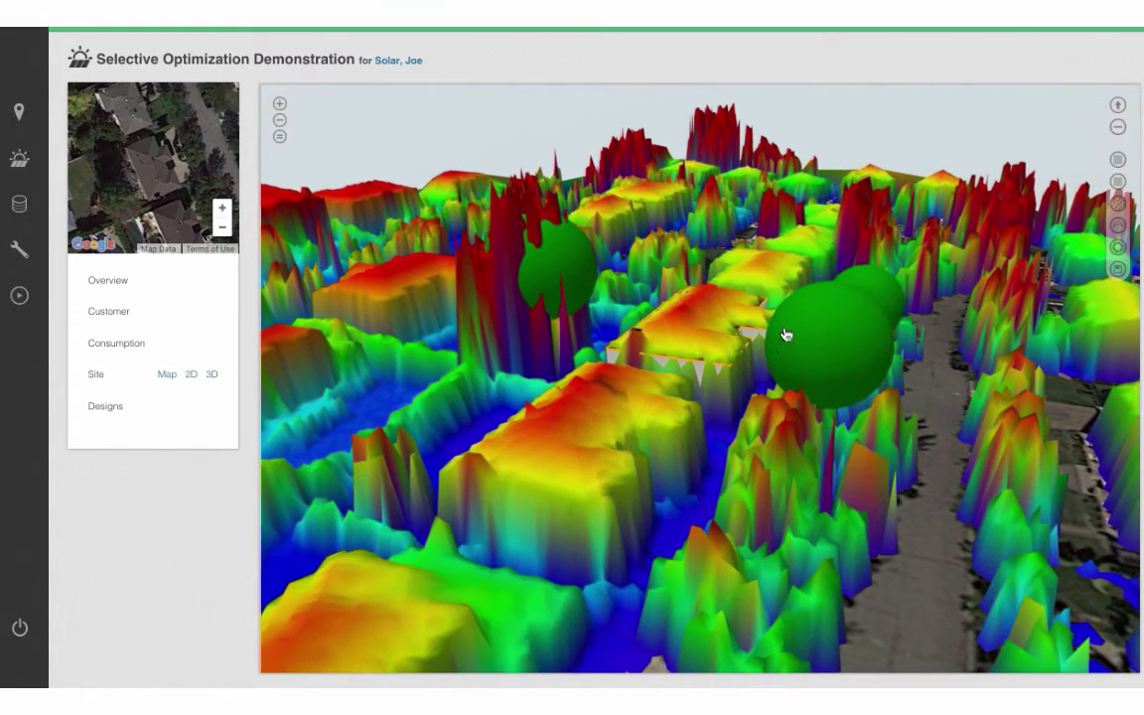
{"action": "left_click", "coordinate": [1118, 106]}
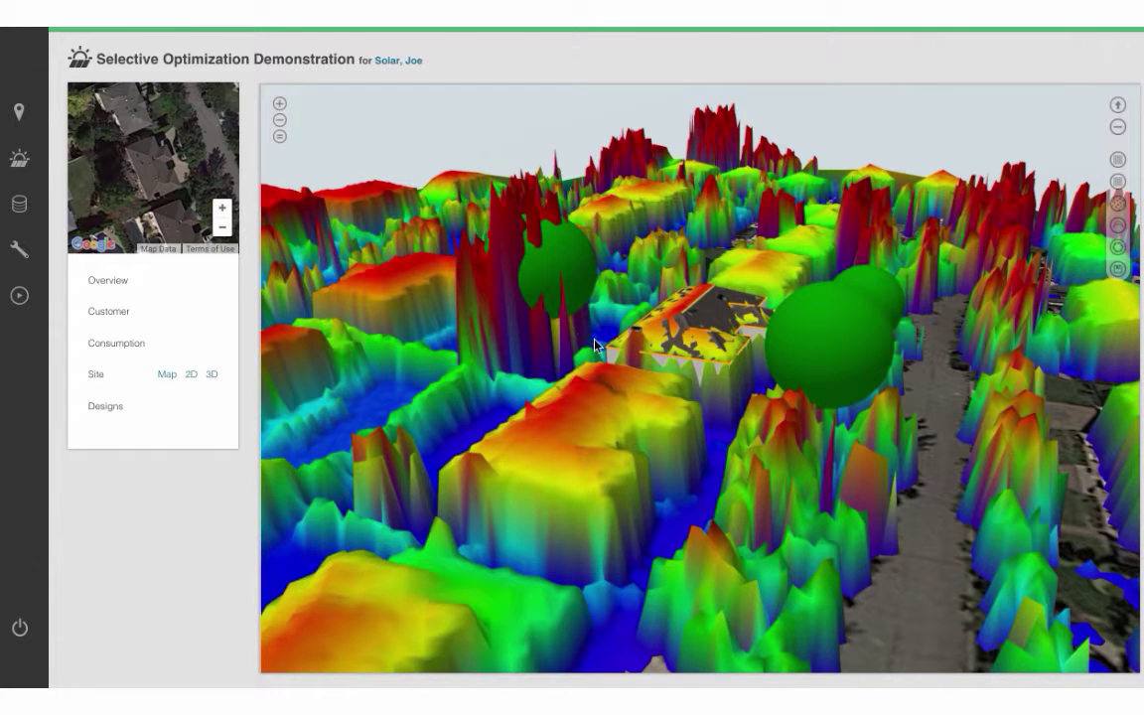
{"action": "left_click_drag", "start_coordinate": [603, 338], "coordinate": [613, 352]}
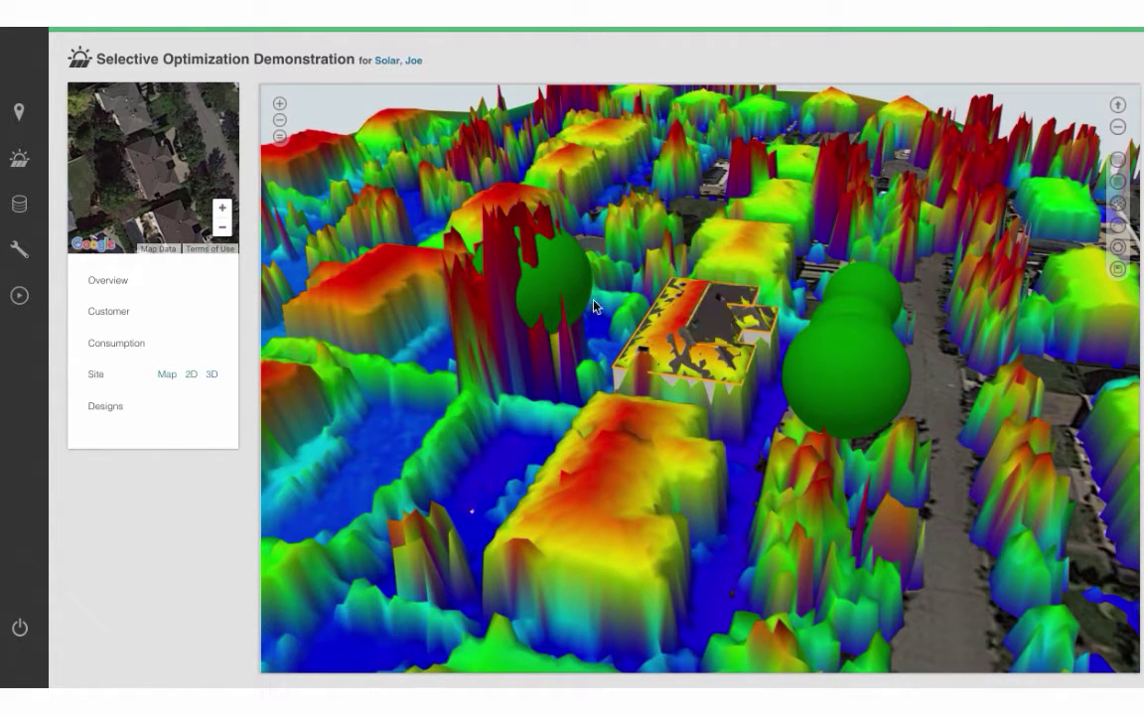
{"action": "left_click_drag", "start_coordinate": [549, 282], "coordinate": [586, 318]}
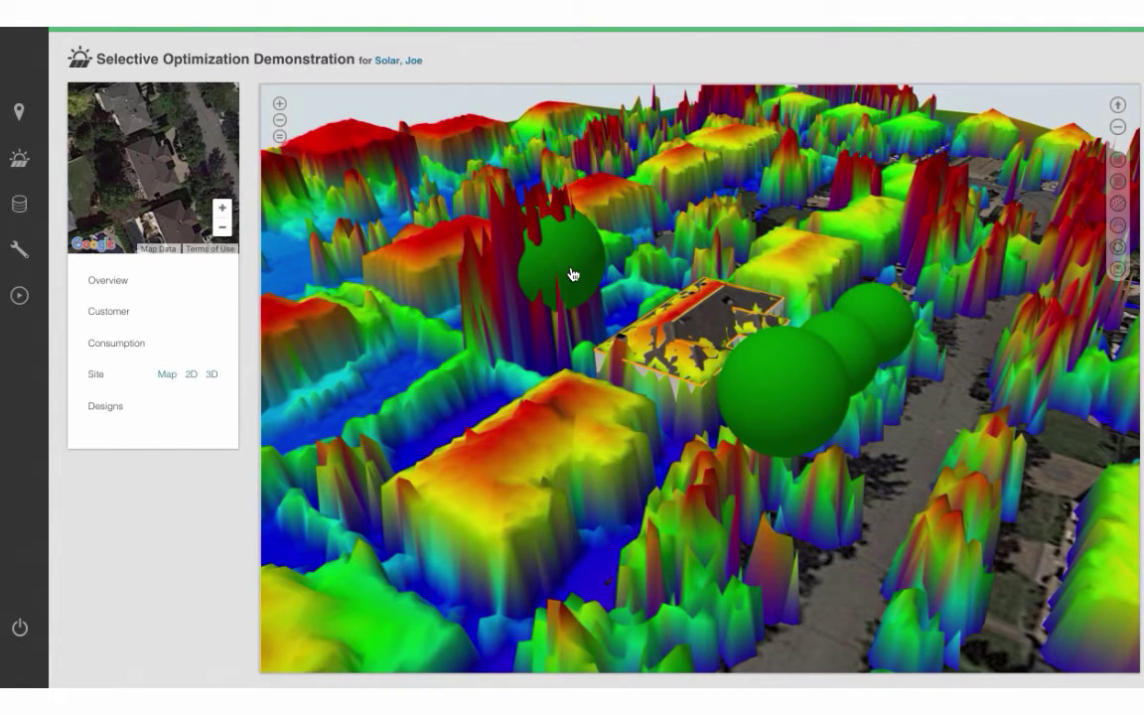
{"action": "left_click", "coordinate": [571, 275]}
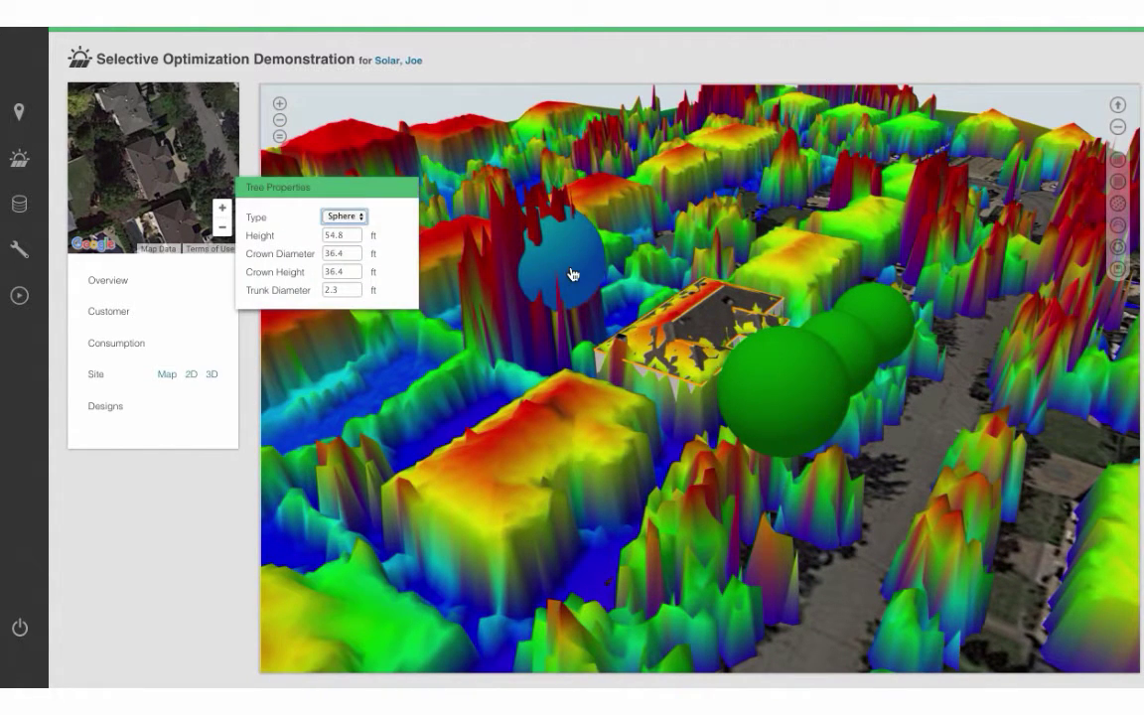
{"action": "left_click", "coordinate": [337, 237]}
{"action": "key", "text": "Up"}
{"action": "key", "text": "Up"}
{"action": "key", "text": "Up"}
{"action": "key", "text": "Up"}
{"action": "key", "text": "Up"}
{"action": "key", "text": "Up"}
{"action": "key", "text": "Up"}
{"action": "key", "text": "Up"}
{"action": "key", "text": "Up"}
{"action": "key", "text": "Up"}
{"action": "key", "text": "Up"}
{"action": "key", "text": "Up"}
{"action": "key", "text": "Up"}
{"action": "key", "text": "Up"}
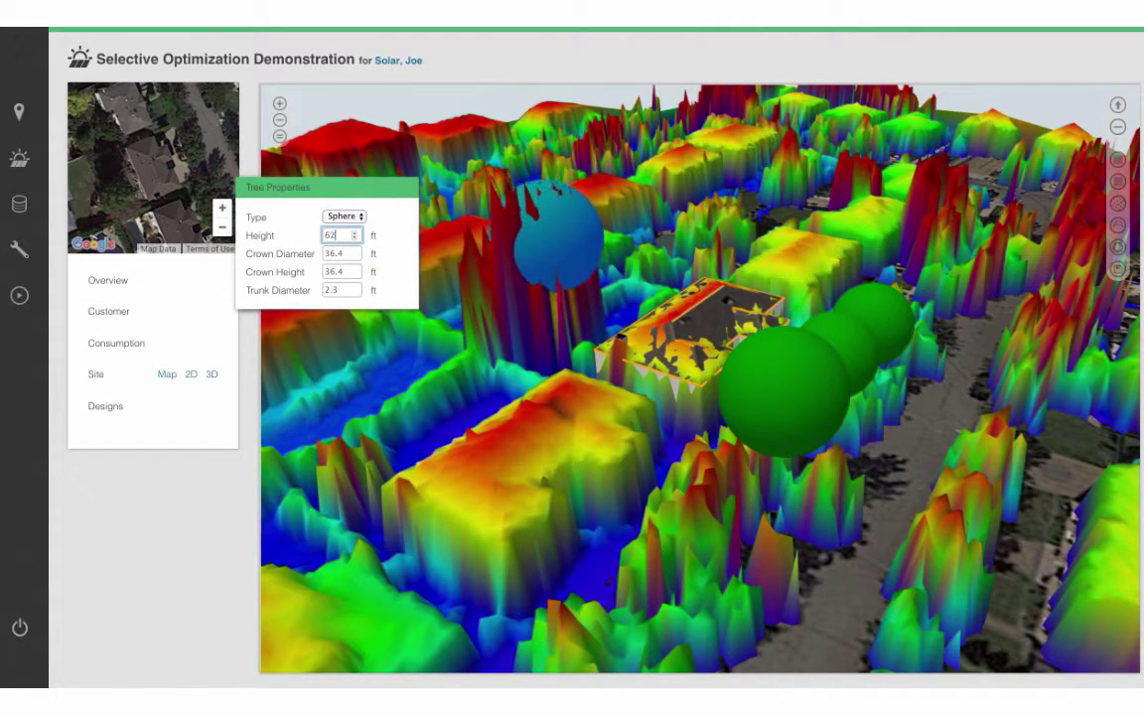
{"action": "left_click", "coordinate": [347, 218]}
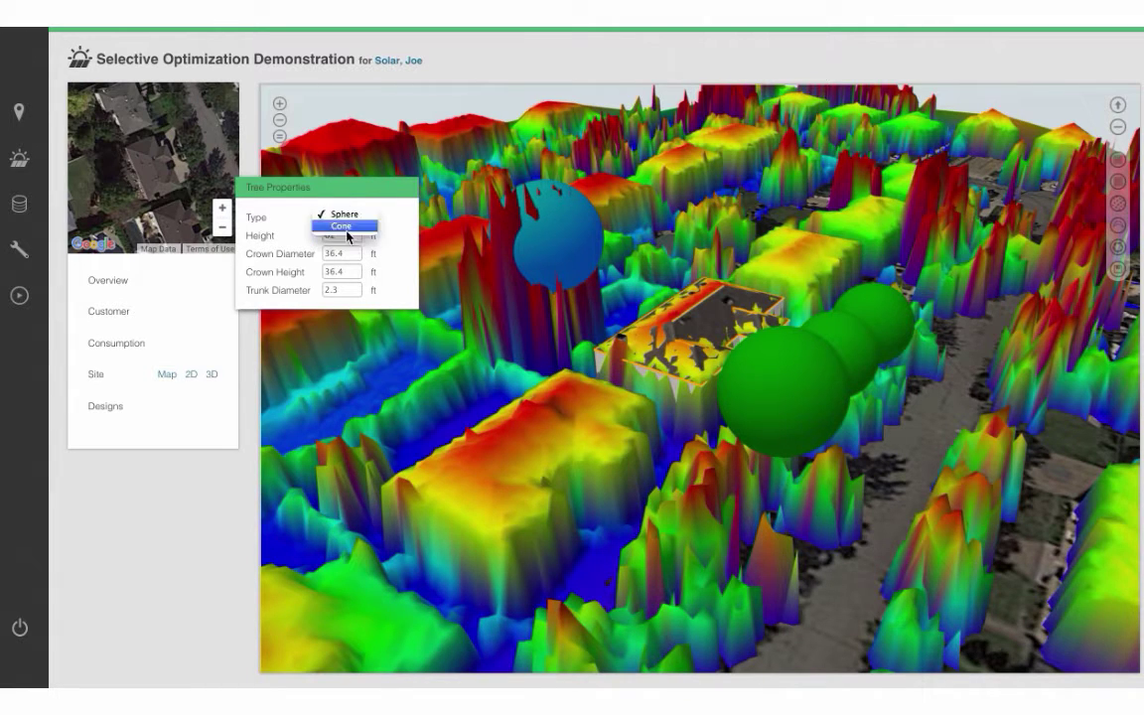
{"action": "left_click", "coordinate": [346, 227]}
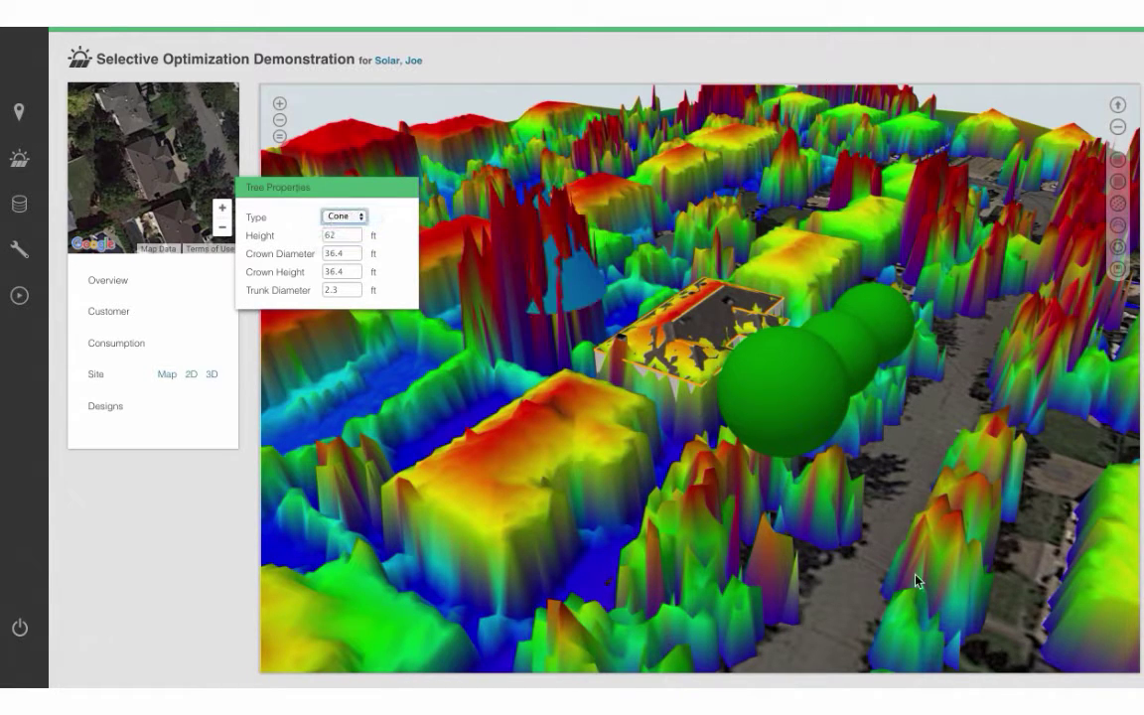
Step: Give the two smaller street-side trees a height of 25 ft, a crown diameter of 20 ft and a crown height of 20 ft
{"action": "left_click", "coordinate": [894, 493]}
{"action": "left_click_drag", "start_coordinate": [894, 494], "coordinate": [876, 330]}
{"action": "left_click", "coordinate": [833, 356]}
{"action": "left_click", "coordinate": [754, 363], "text": "shift"}
{"action": "left_click", "coordinate": [339, 236]}
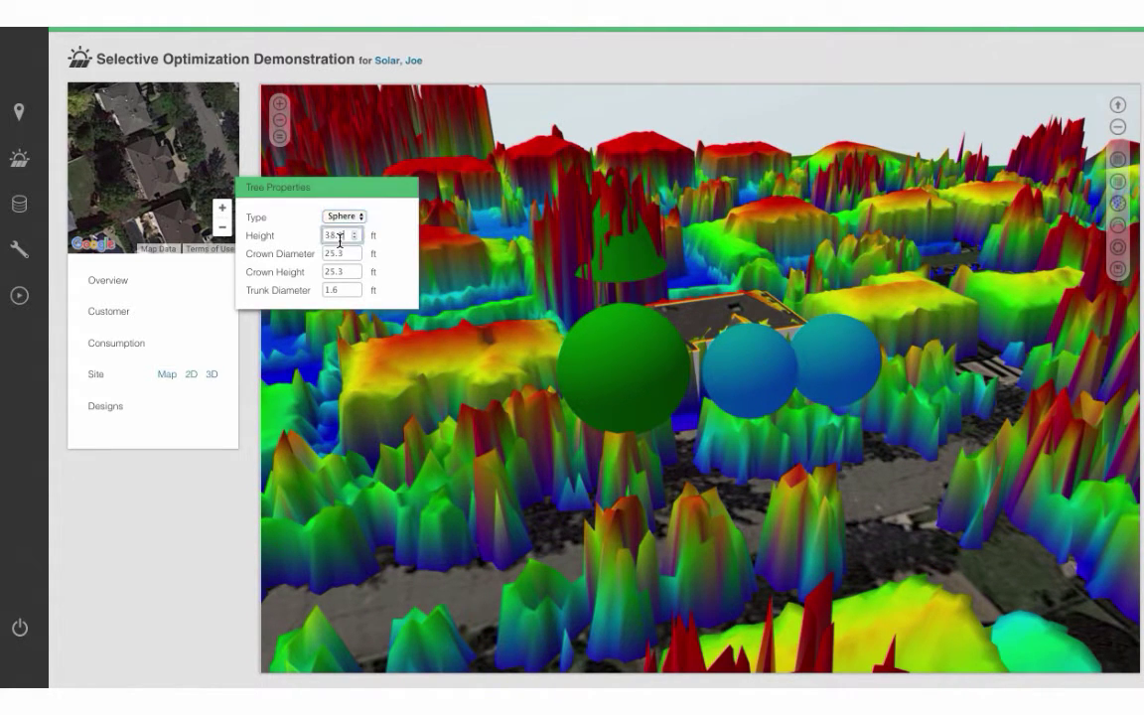
{"action": "left_click_drag", "start_coordinate": [349, 235], "coordinate": [297, 230]}
{"action": "type", "text": "25"}
{"action": "left_click_drag", "start_coordinate": [348, 254], "coordinate": [293, 251]}
{"action": "type", "text": "20"}
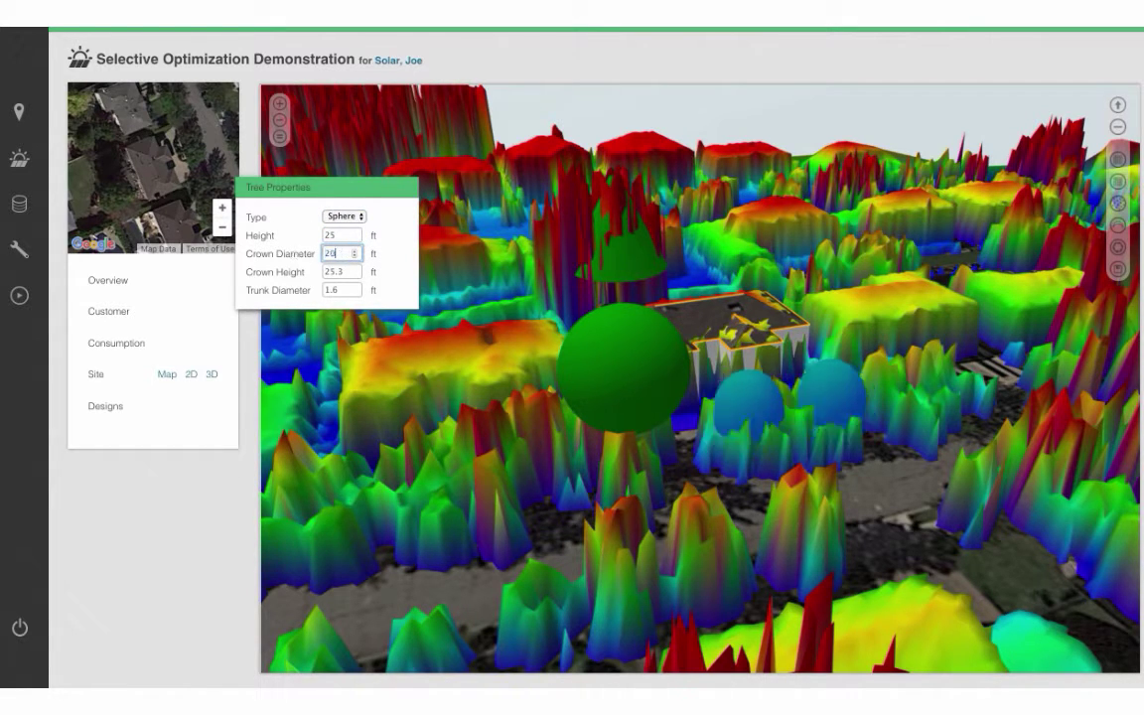
{"action": "left_click", "coordinate": [351, 273]}
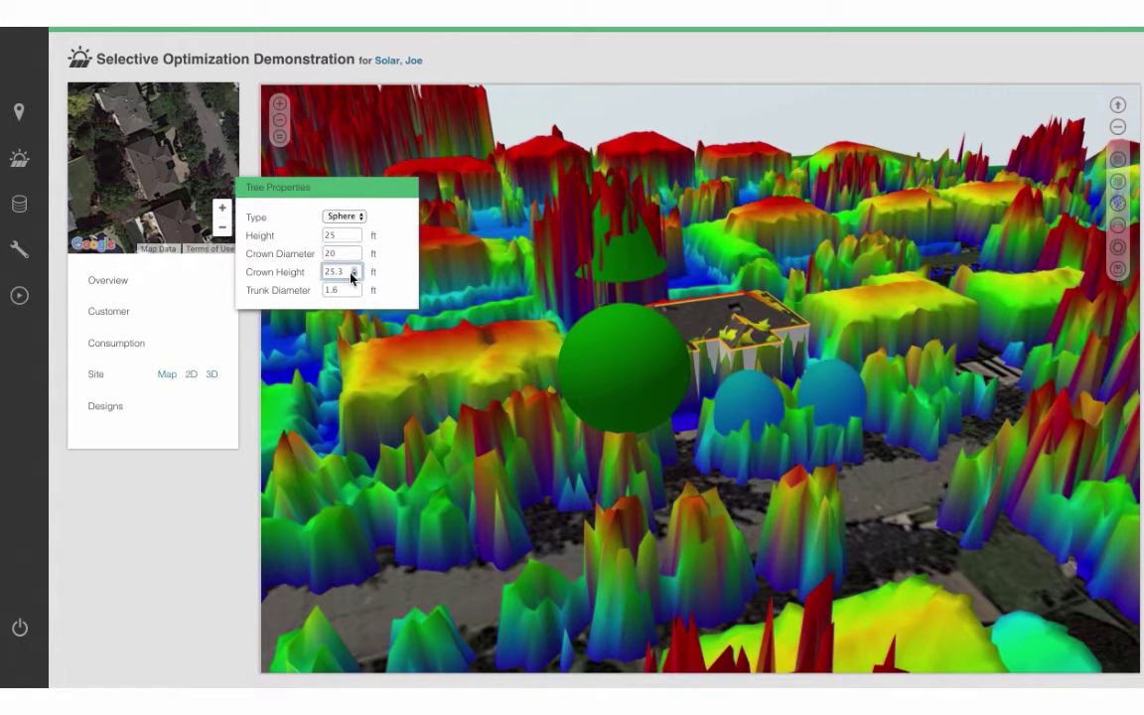
{"action": "key", "text": "ctrl+a"}
{"action": "type", "text": "20"}
Step: Set the height of the largest street-side tree to 38.5 ft and change its type to cone
{"action": "left_click", "coordinate": [624, 382]}
{"action": "left_click", "coordinate": [349, 236]}
{"action": "key", "text": "ctrl+a"}
{"action": "type", "text": "43.5"}
{"action": "key", "text": "Down"}
{"action": "key", "text": "Down"}
{"action": "key", "text": "Down"}
{"action": "key", "text": "Down"}
{"action": "key", "text": "Down"}
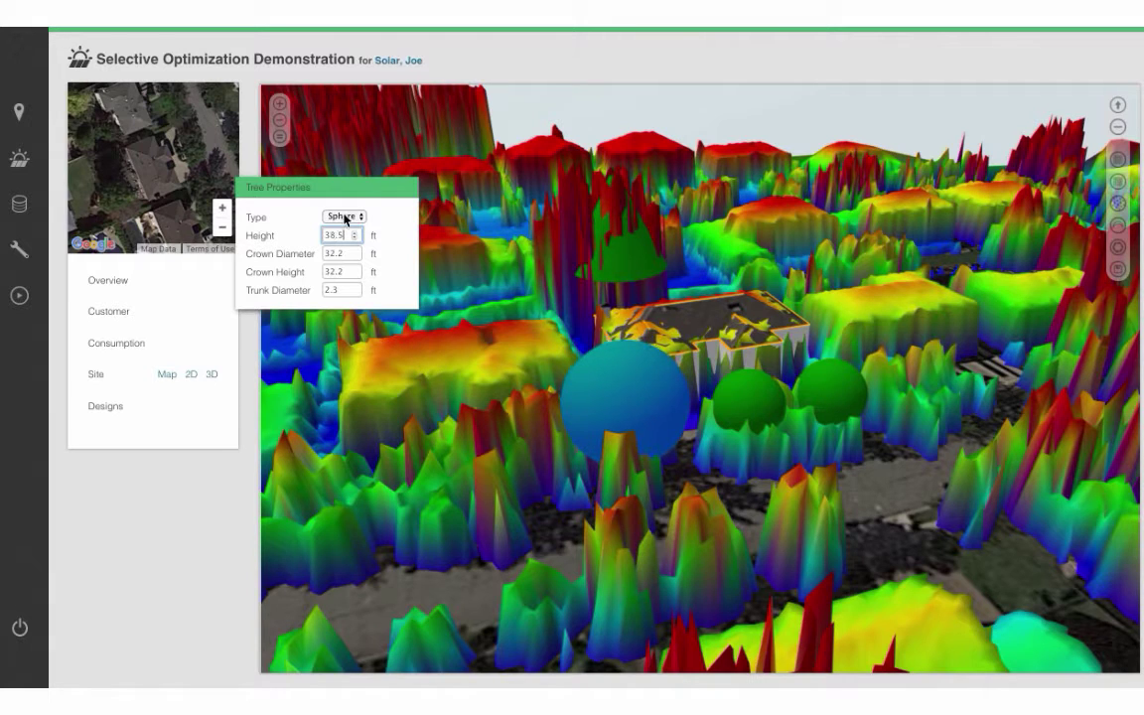
{"action": "left_click", "coordinate": [346, 219]}
{"action": "left_click", "coordinate": [343, 228]}
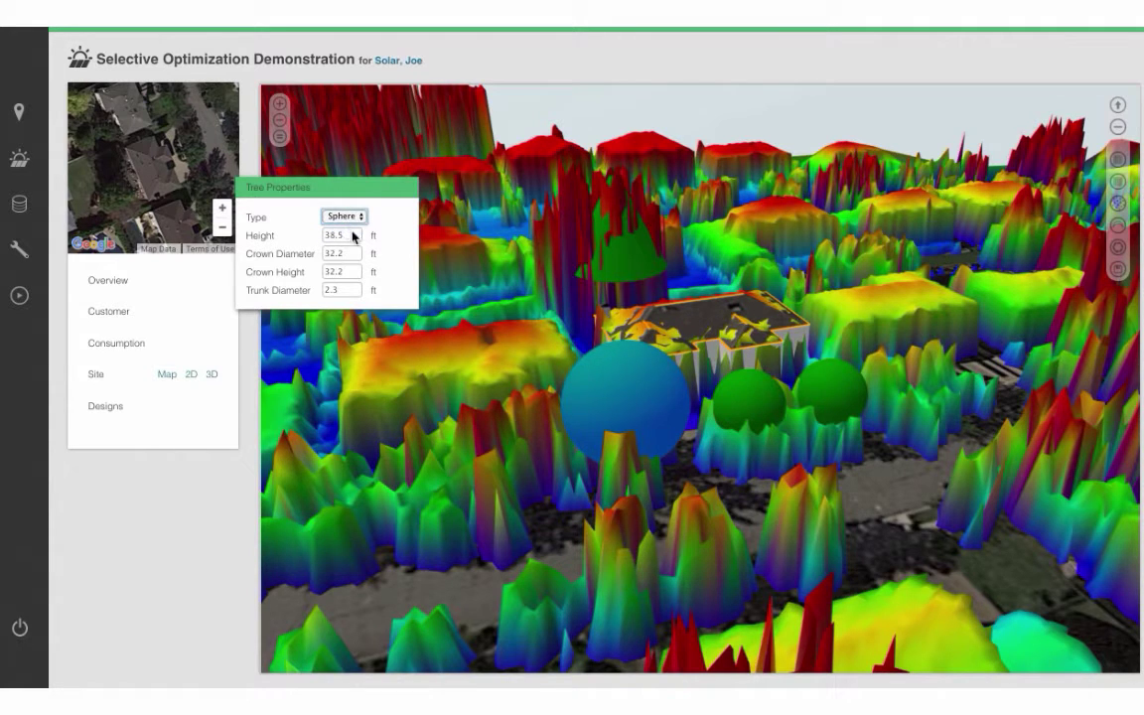
Step: Hide the LIDAR mesh by turning off its Always Visible setting
{"action": "left_click", "coordinate": [874, 526]}
{"action": "left_click_drag", "start_coordinate": [873, 527], "coordinate": [1015, 330]}
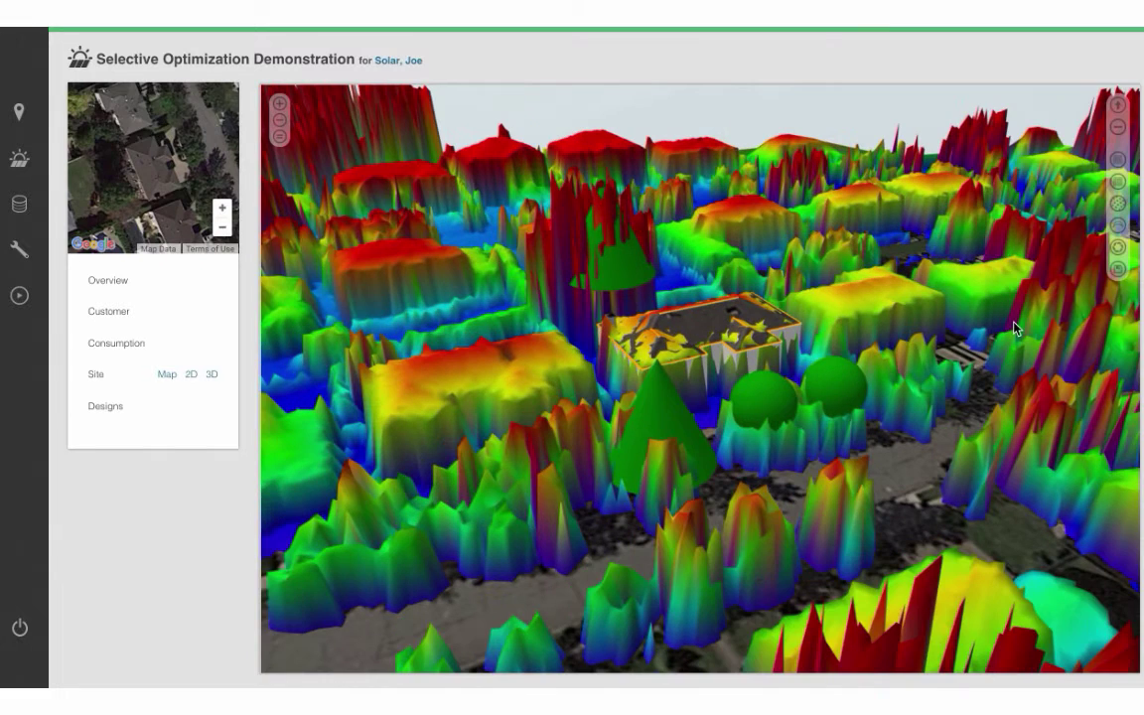
{"action": "left_click", "coordinate": [1118, 204]}
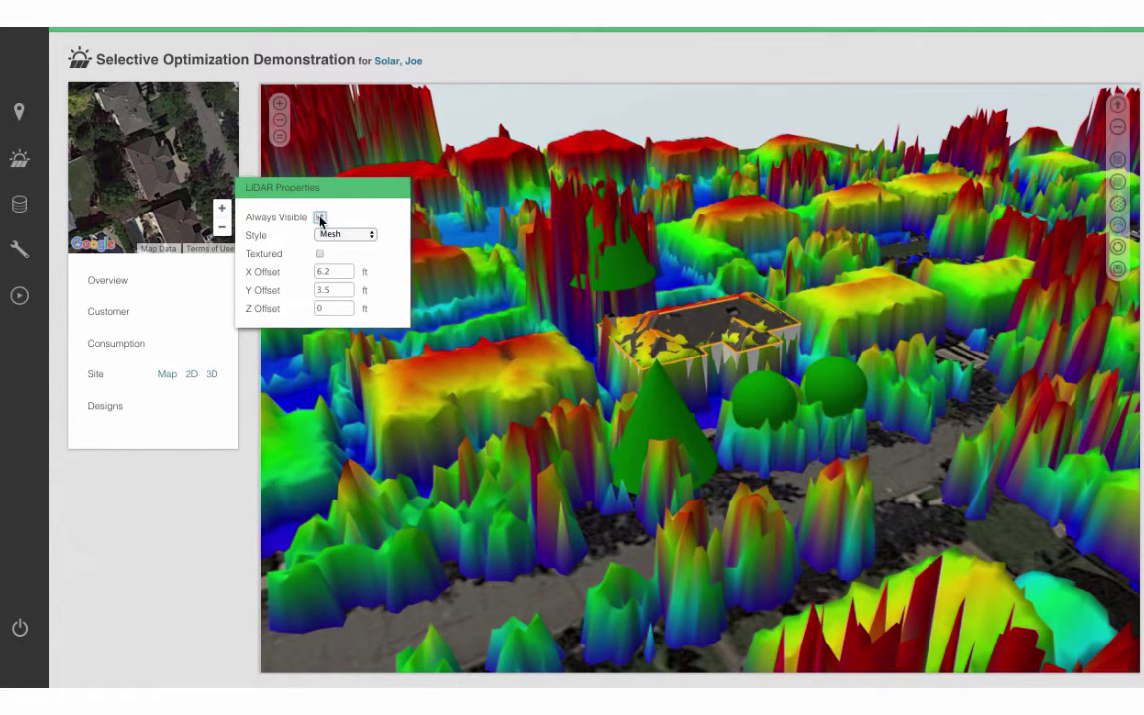
{"action": "left_click", "coordinate": [581, 491]}
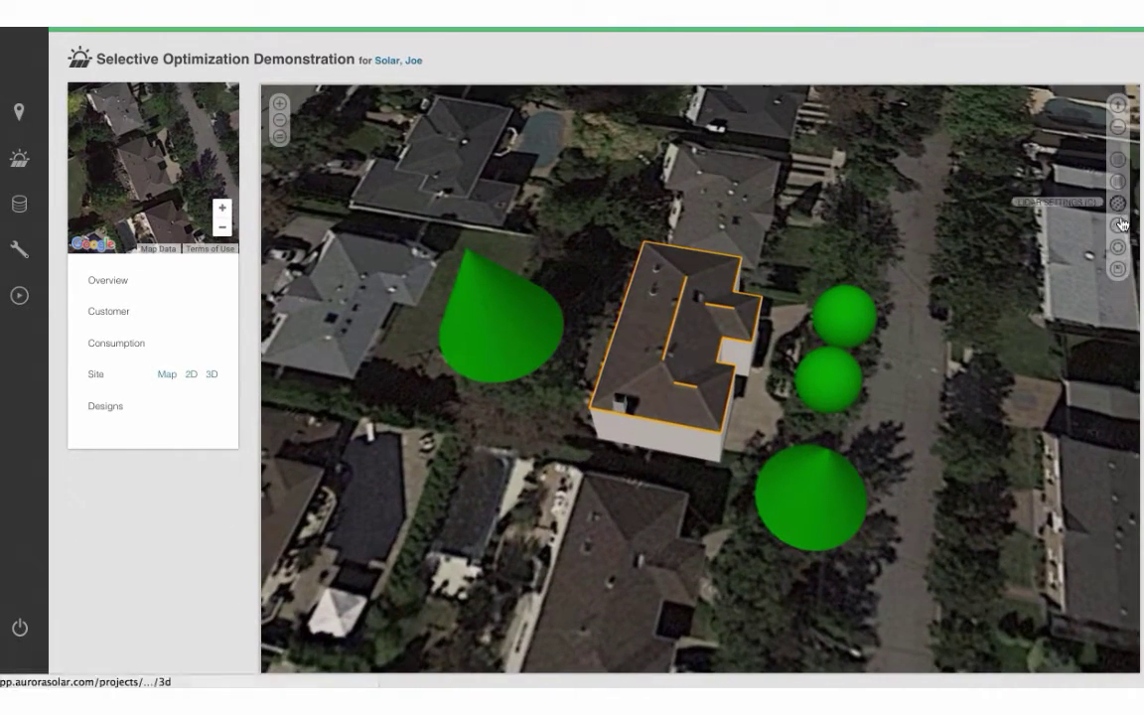
Step: Show the sun path and animate it by the hour to examine the shadows falling on the house
{"action": "left_click", "coordinate": [1119, 227]}
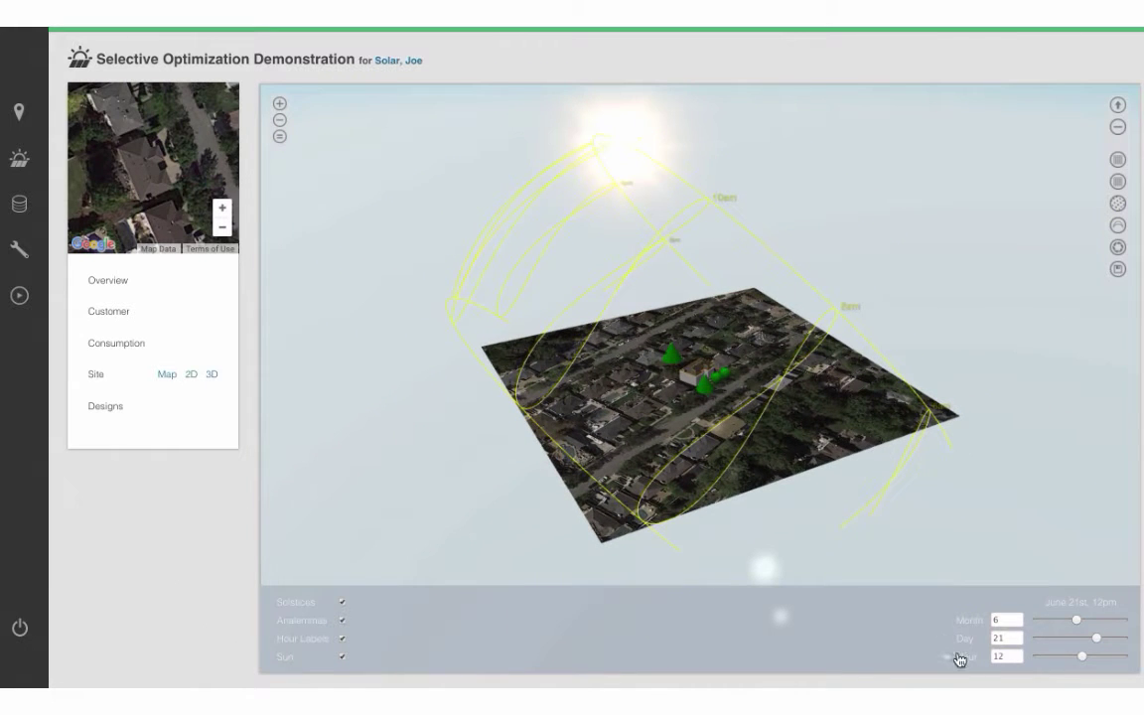
{"action": "left_click", "coordinate": [949, 657]}
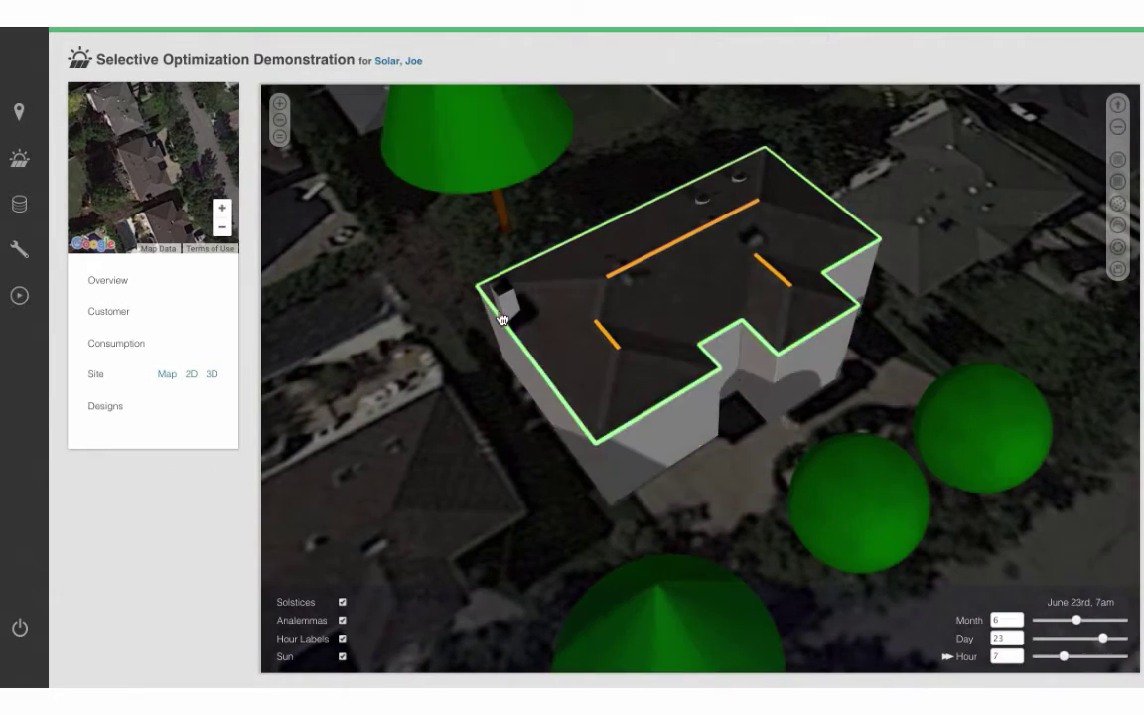
{"action": "mouse_move", "coordinate": [504, 317]}
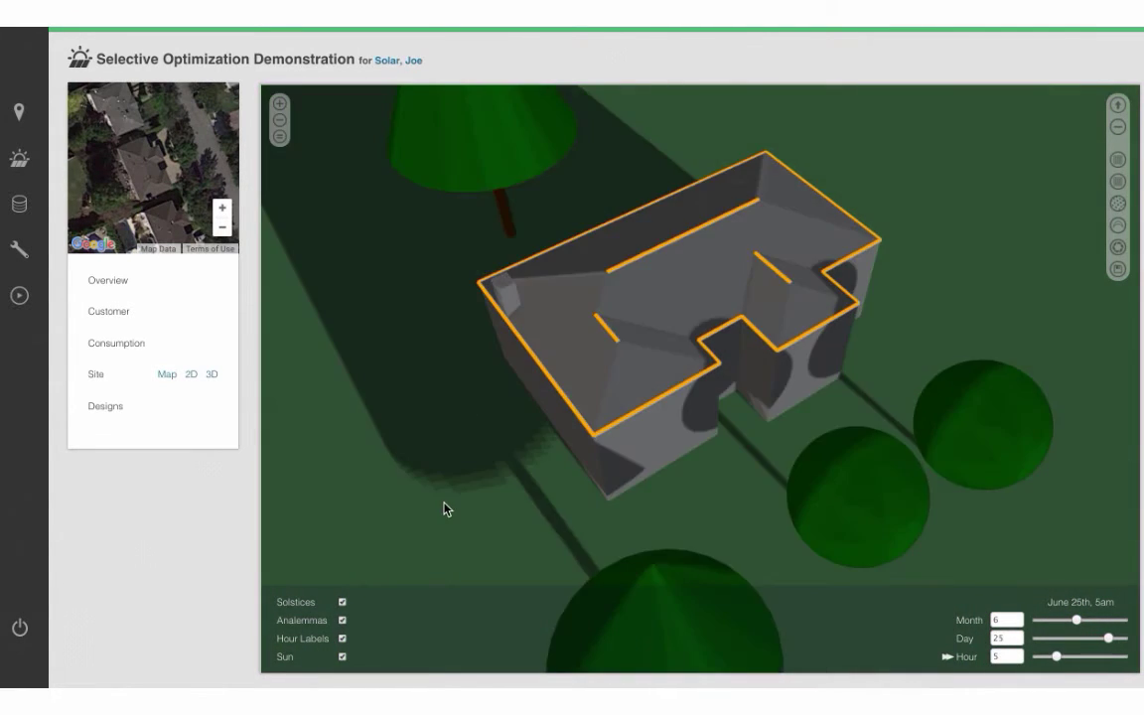
{"action": "left_click_drag", "start_coordinate": [443, 508], "coordinate": [639, 339]}
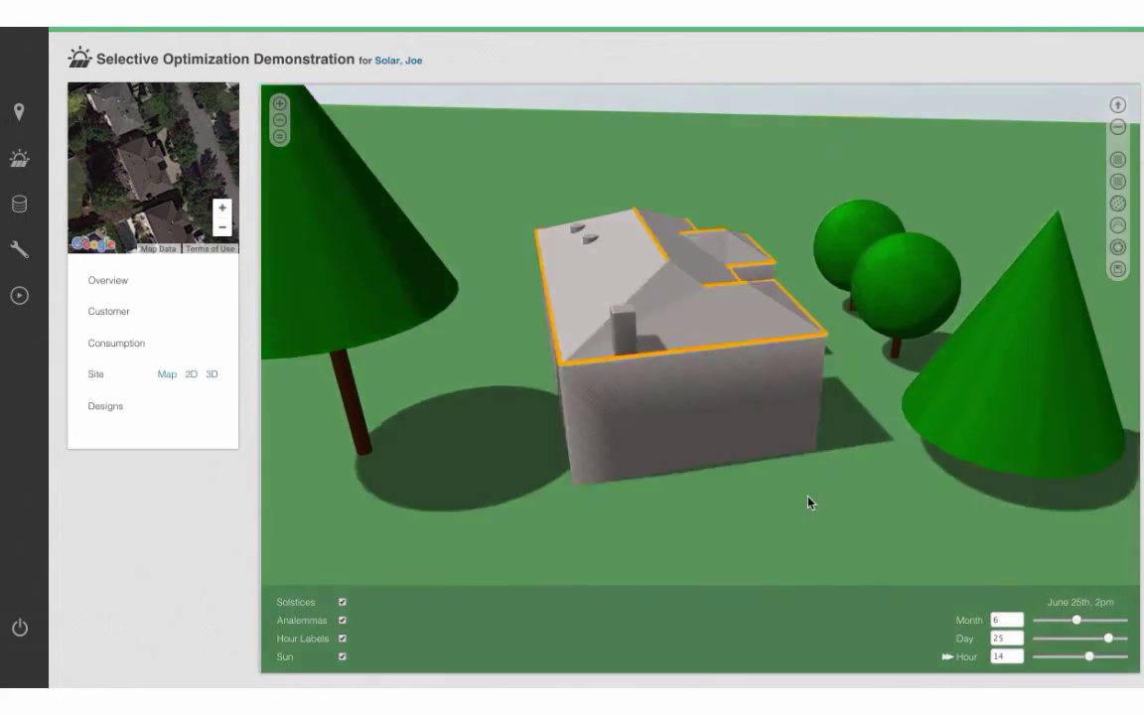
{"action": "left_click", "coordinate": [1117, 203]}
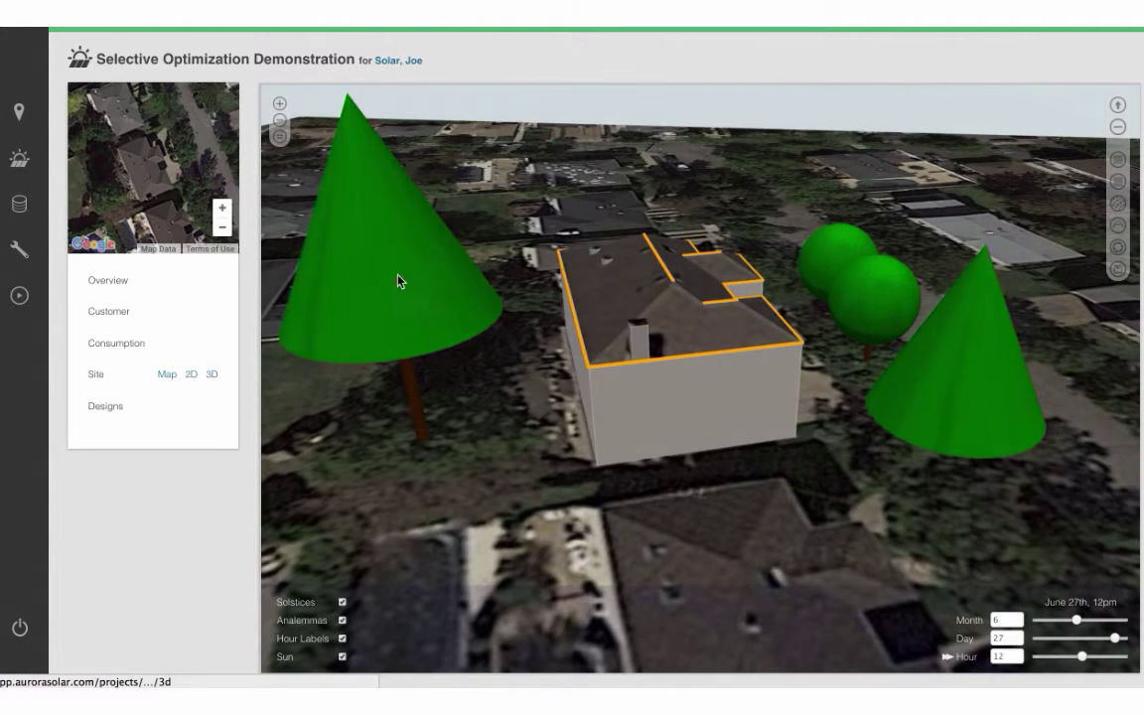
Step: Create a new design named "Regular string inverter design" with the default cost and price
{"action": "left_click", "coordinate": [109, 409]}
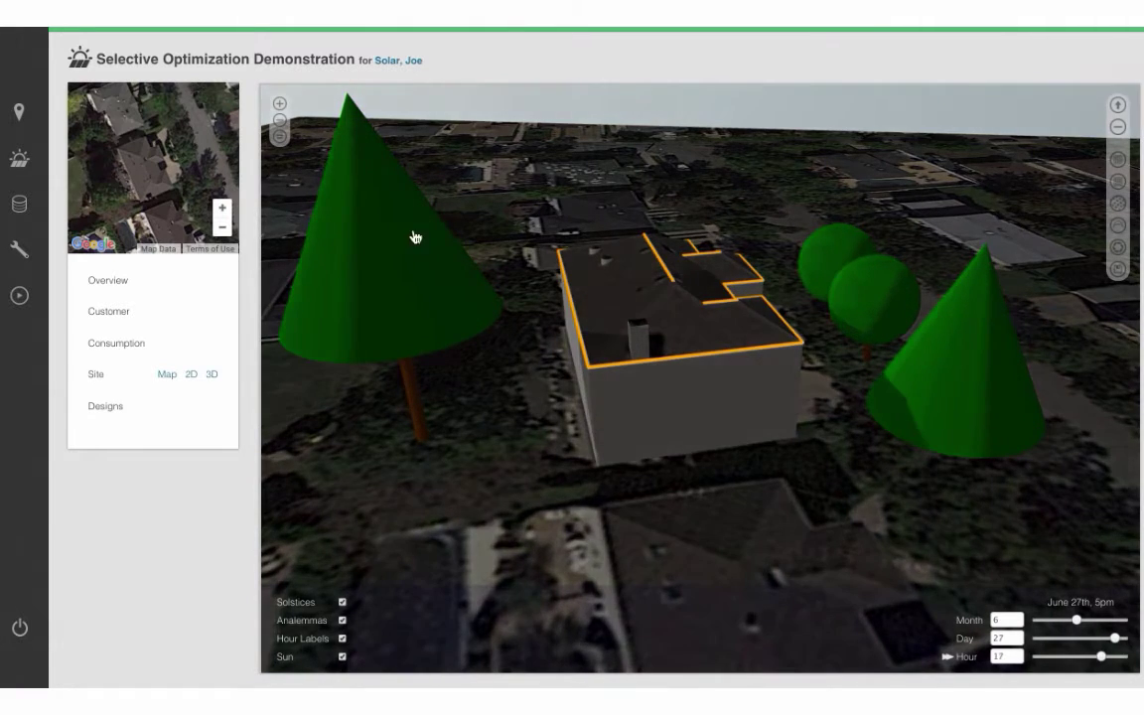
{"action": "left_click", "coordinate": [301, 149]}
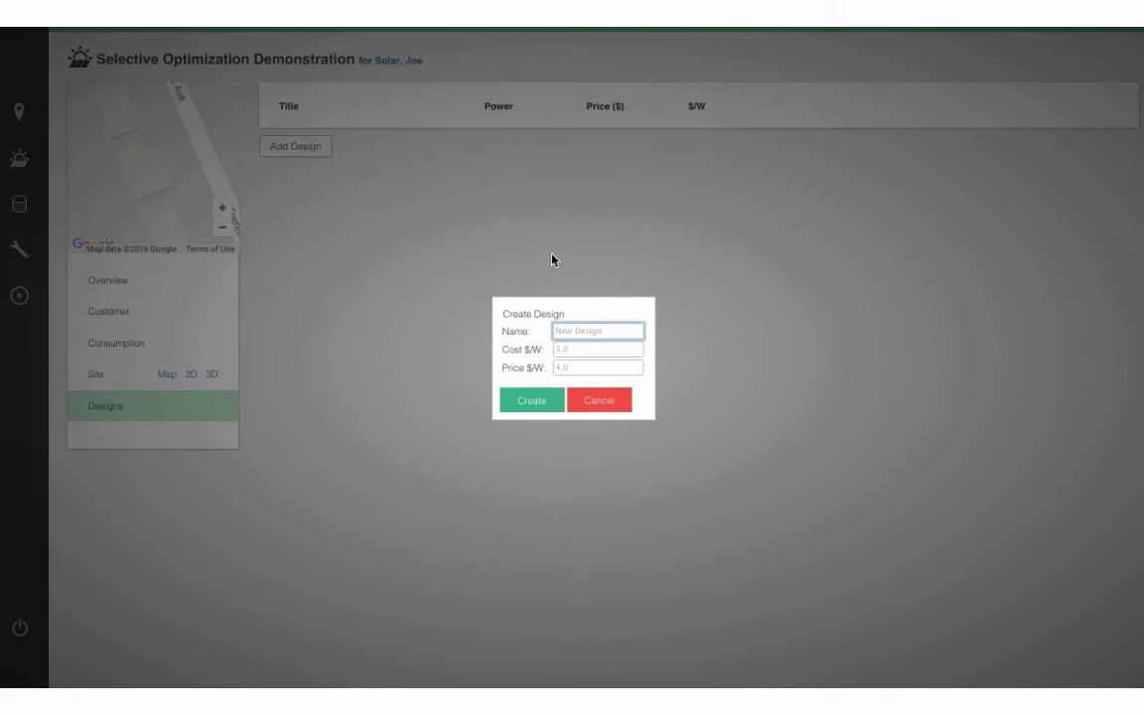
{"action": "type", "text": "Regular string inverter design"}
{"action": "left_click", "coordinate": [533, 402]}
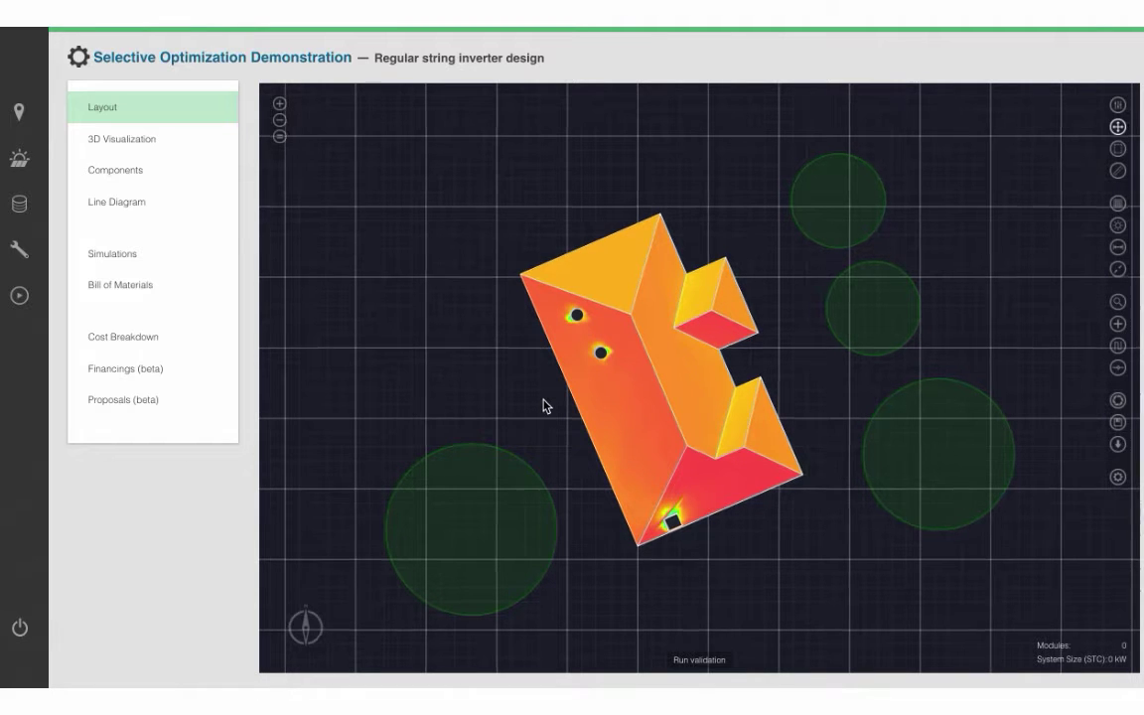
Step: Turn on the Monthly Irradiance / Solar Access display and examine the shading around the two round vents and the chimney
{"action": "scroll", "coordinate": [561, 417], "scroll_direction": "up", "scroll_amount": 2}
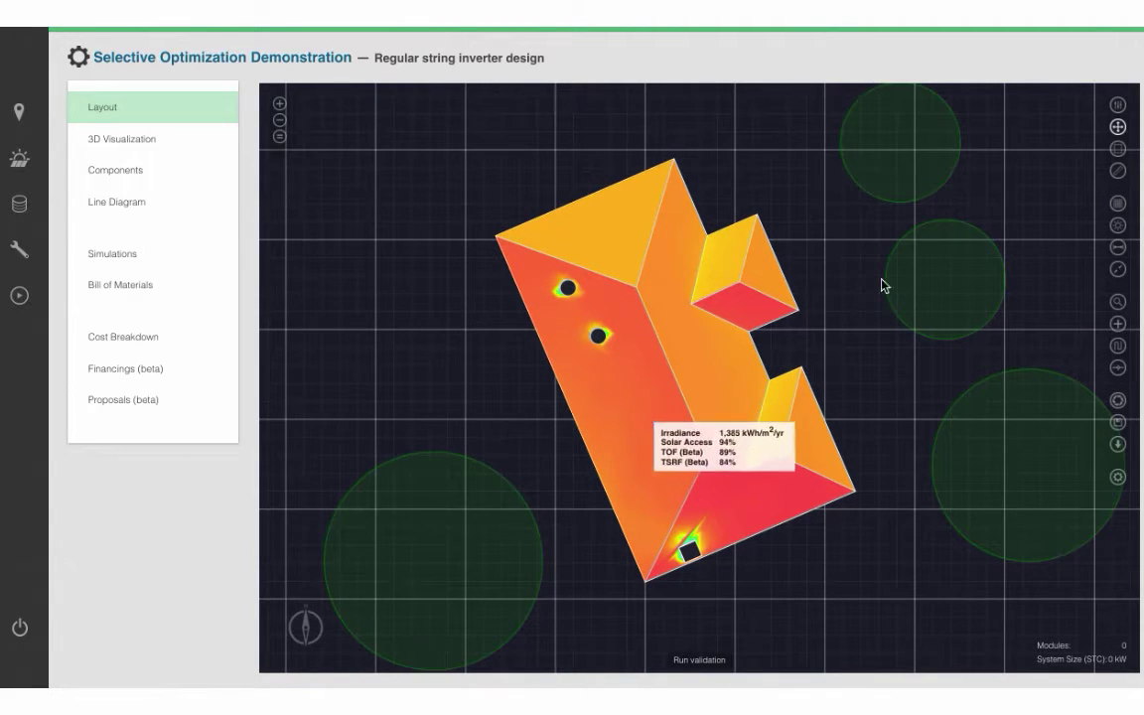
{"action": "left_click", "coordinate": [1117, 104]}
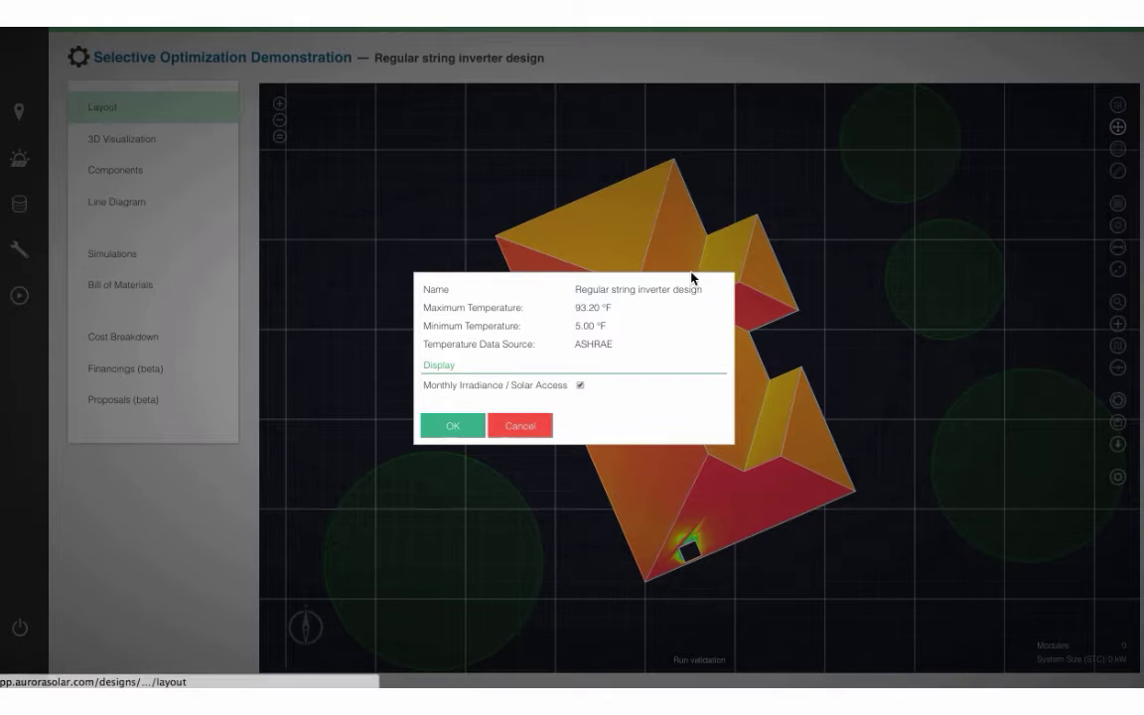
{"action": "left_click", "coordinate": [461, 428]}
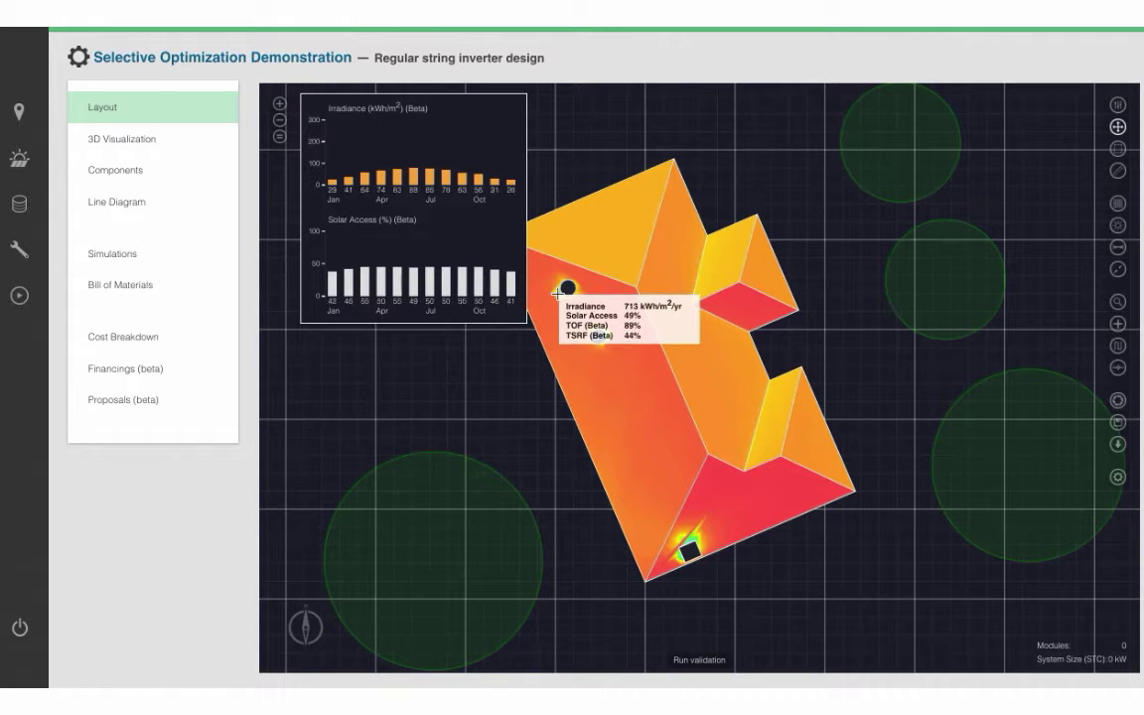
{"action": "left_click", "coordinate": [597, 330]}
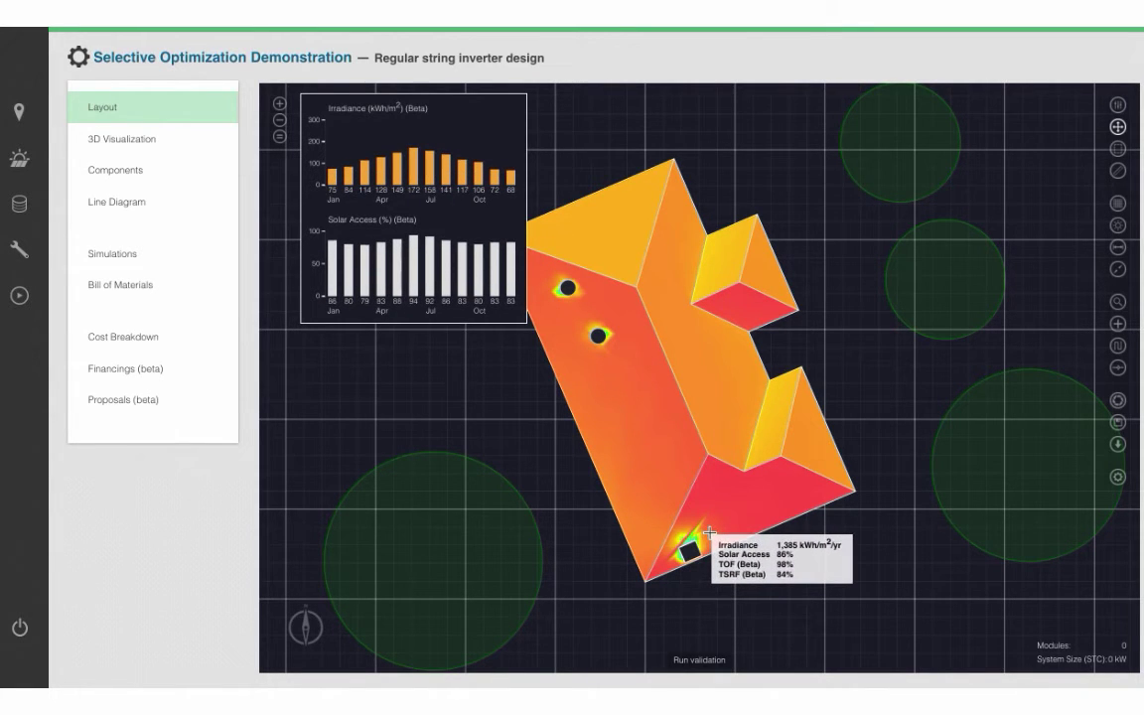
{"action": "left_click_drag", "start_coordinate": [710, 613], "coordinate": [754, 605]}
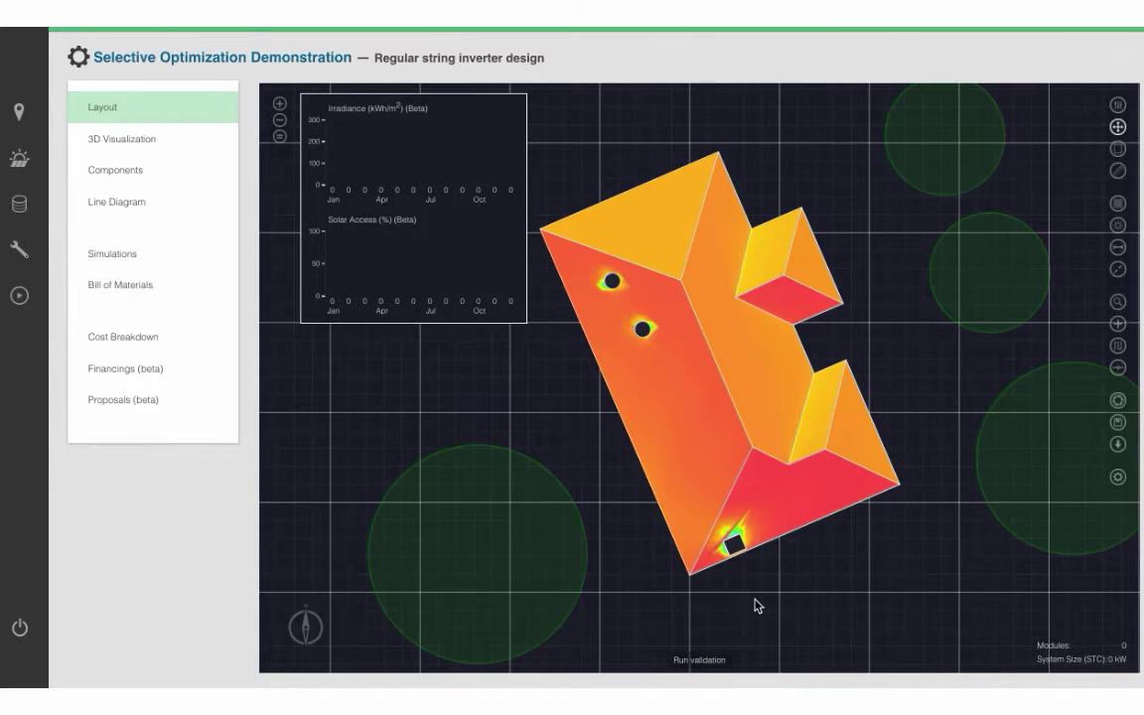
Step: Hide the irradiance map and fill the south roof face with TSM-260PD05.08 modules in portrait orientation
{"action": "left_click", "coordinate": [1118, 228]}
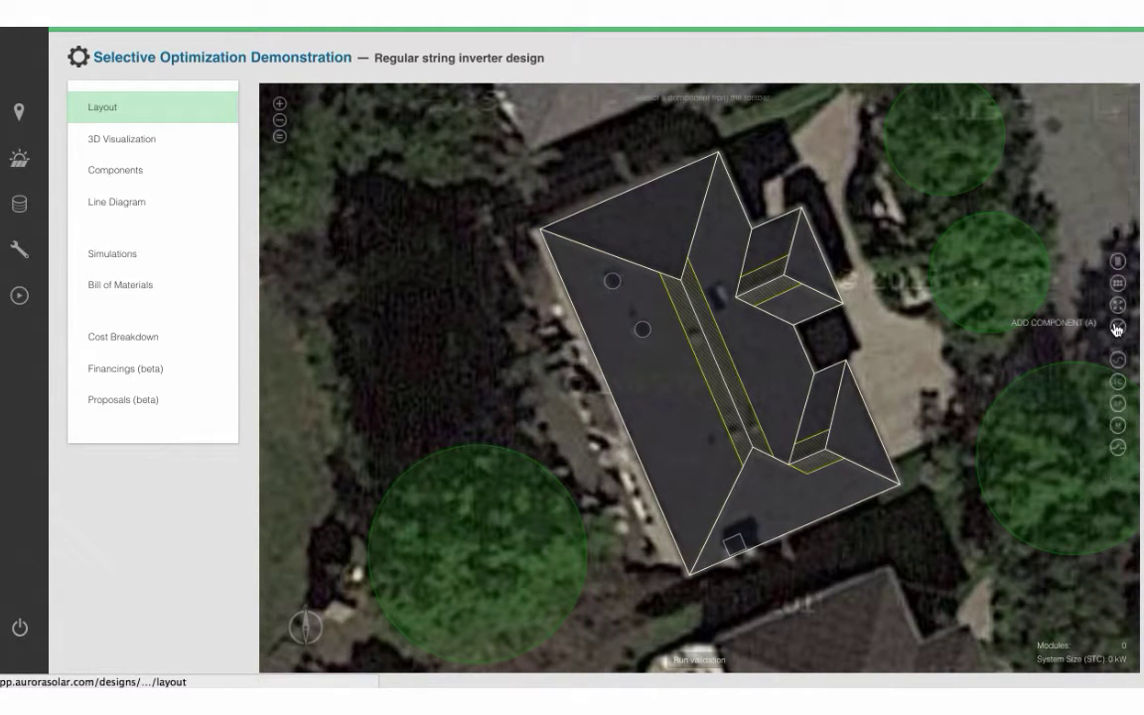
{"action": "left_click", "coordinate": [1117, 326]}
{"action": "left_click", "coordinate": [1117, 306]}
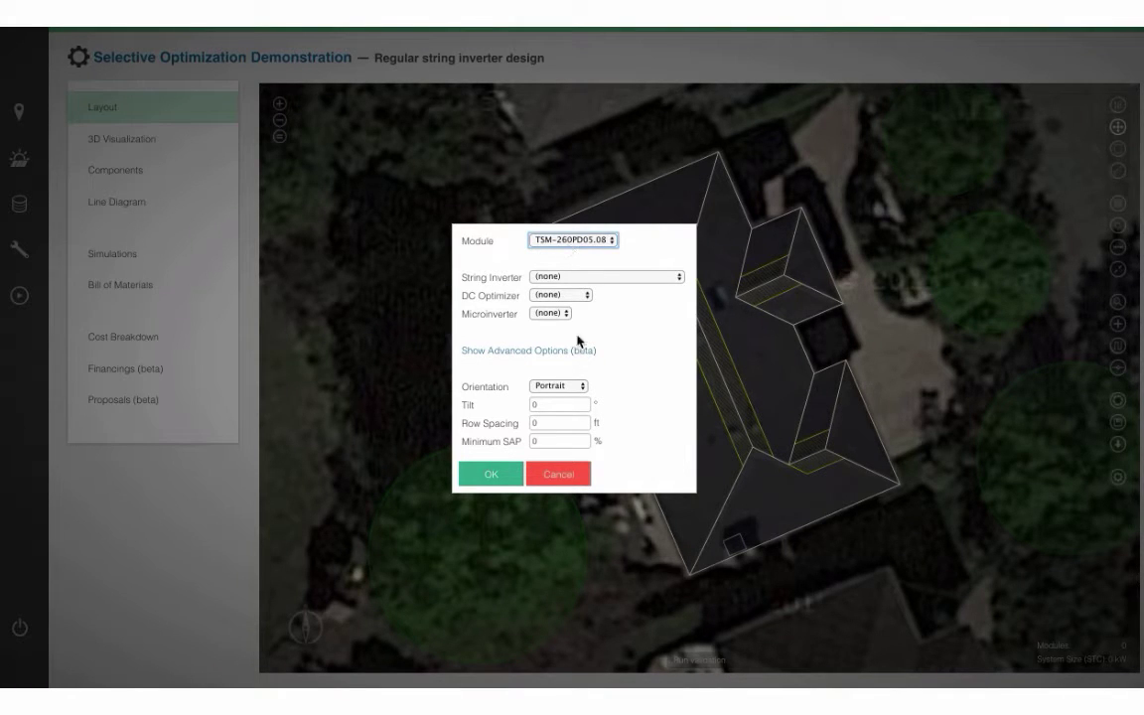
{"action": "left_click", "coordinate": [492, 477]}
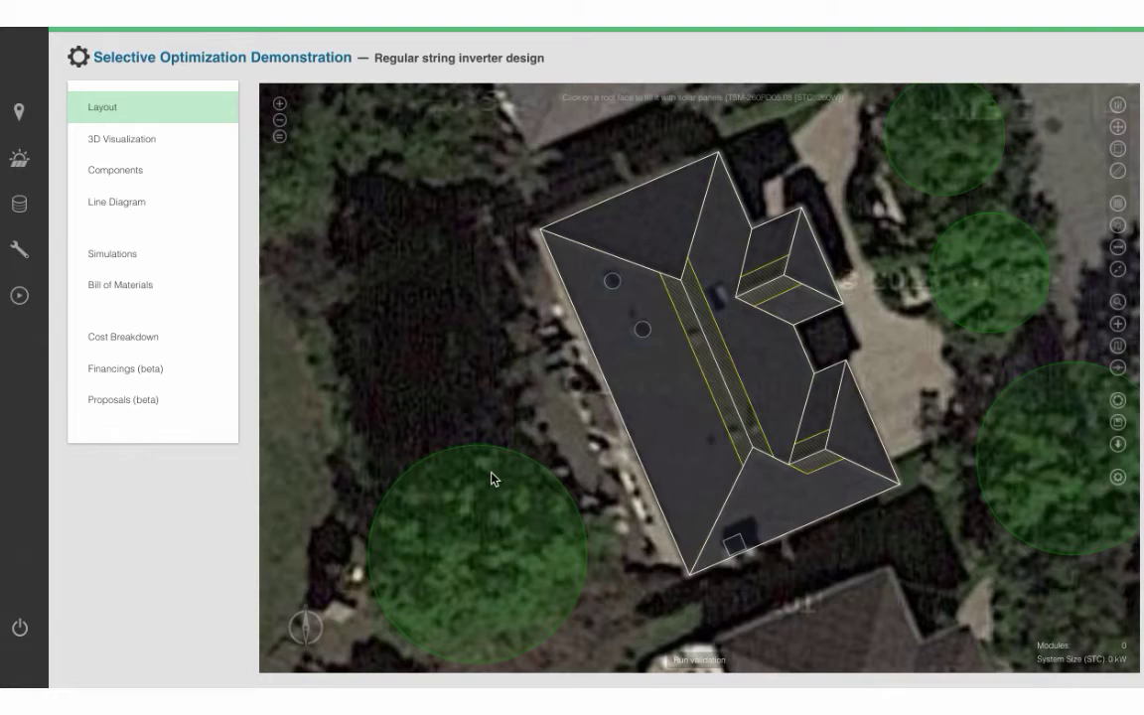
{"action": "left_click", "coordinate": [785, 516]}
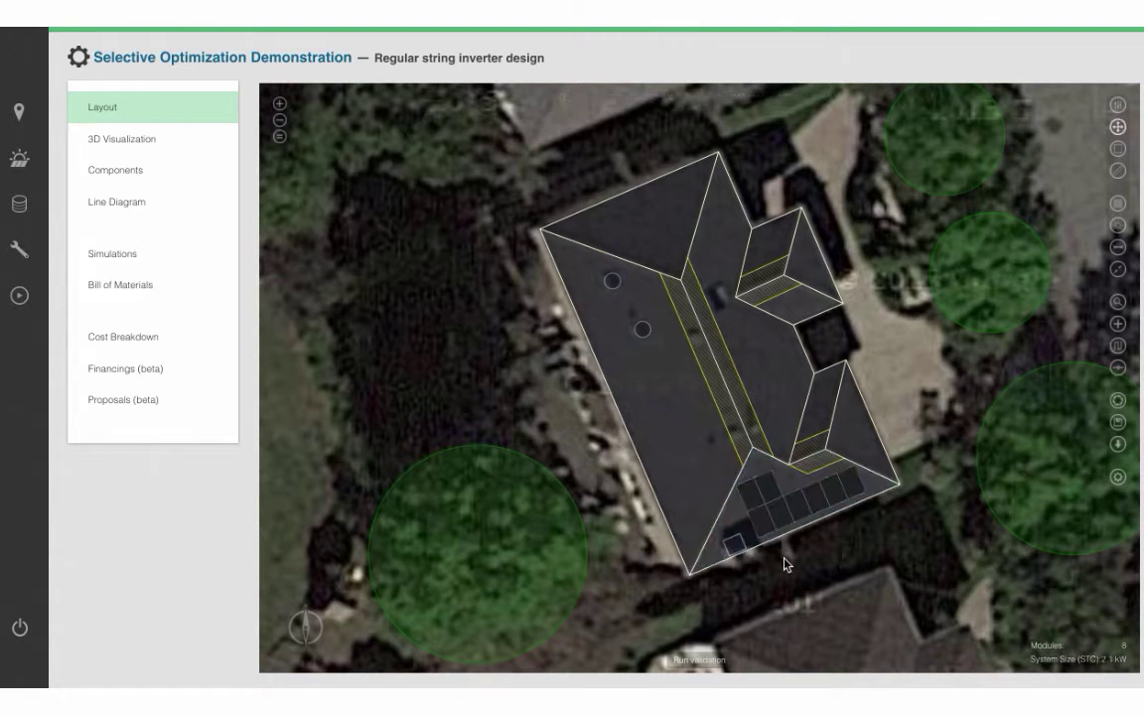
Step: Place a 2-row by 8-column portrait array of TSM-260PD05.08 modules with strung rows on the large west roof face, below the vents
{"action": "scroll", "coordinate": [775, 514], "scroll_direction": "up", "scroll_amount": 1}
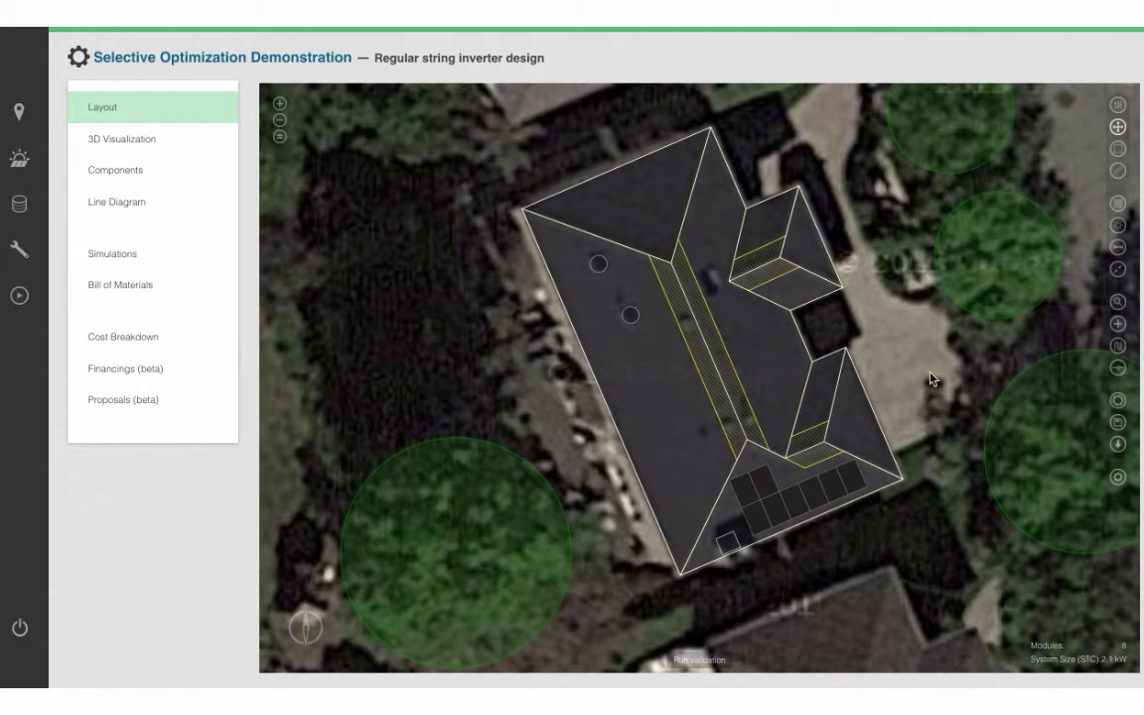
{"action": "left_click", "coordinate": [1117, 325]}
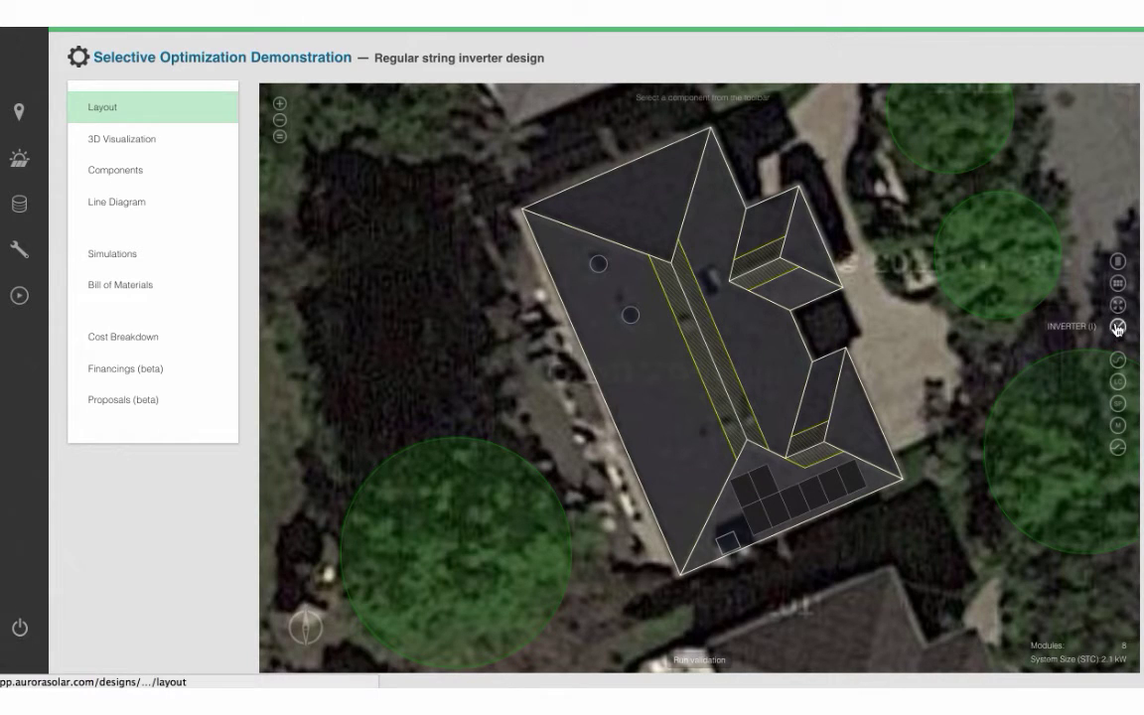
{"action": "left_click", "coordinate": [1118, 264]}
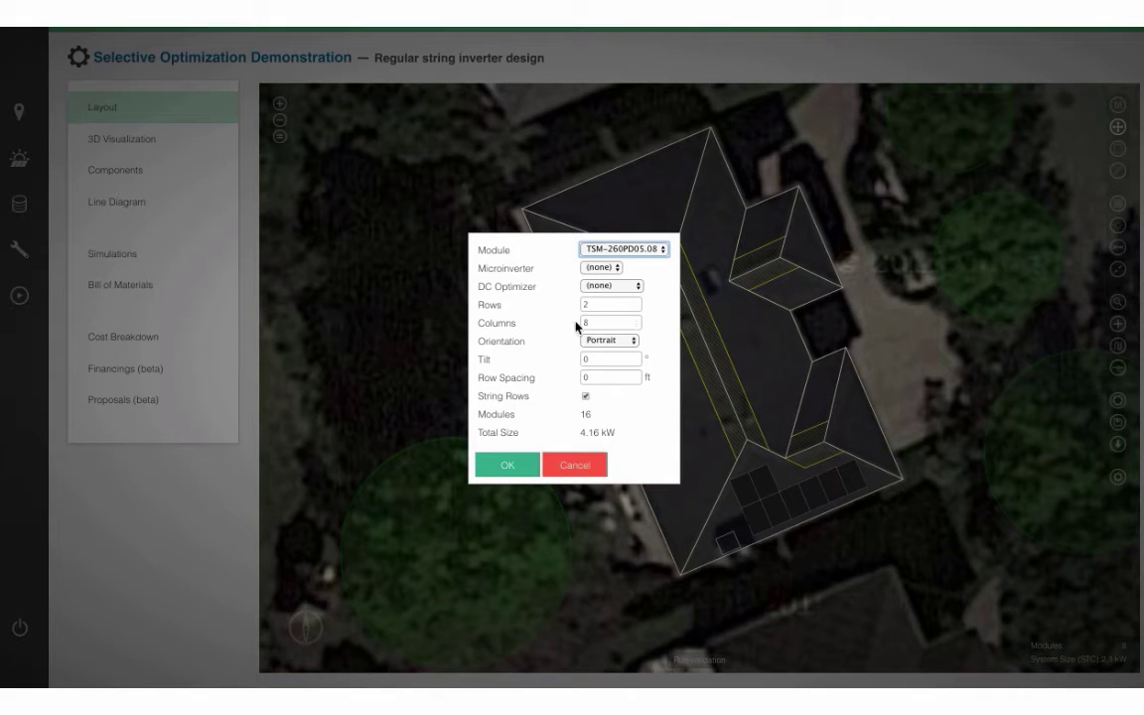
{"action": "left_click", "coordinate": [516, 462]}
{"action": "left_click", "coordinate": [651, 447]}
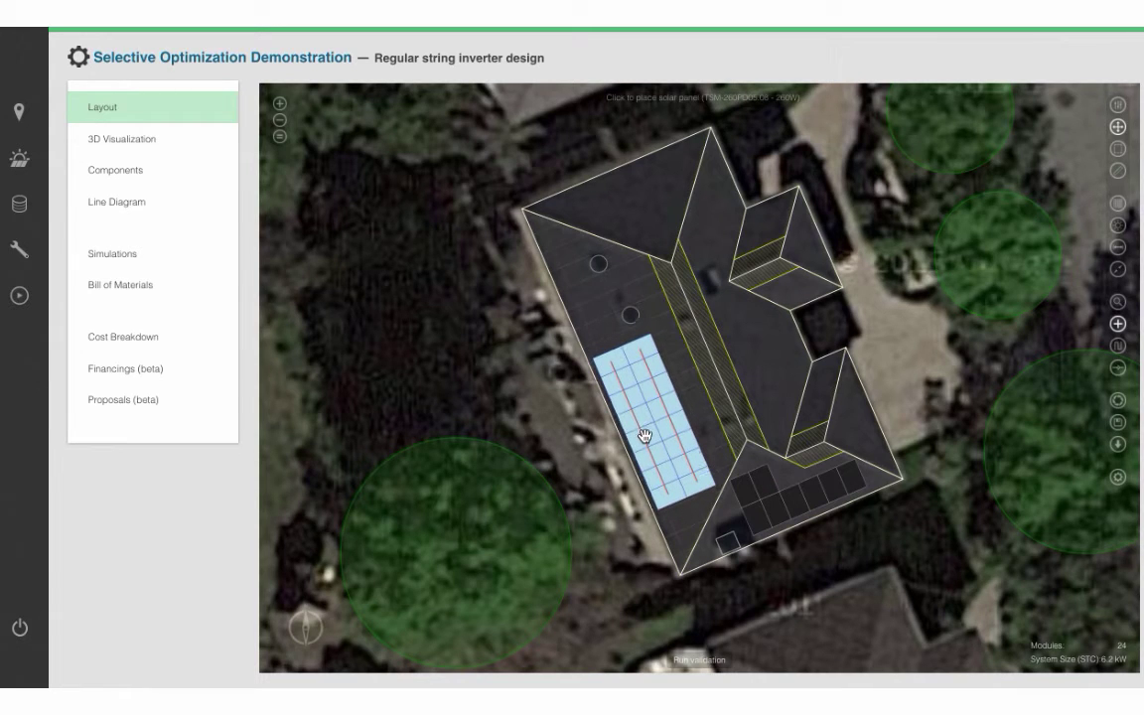
{"action": "left_click", "coordinate": [644, 433]}
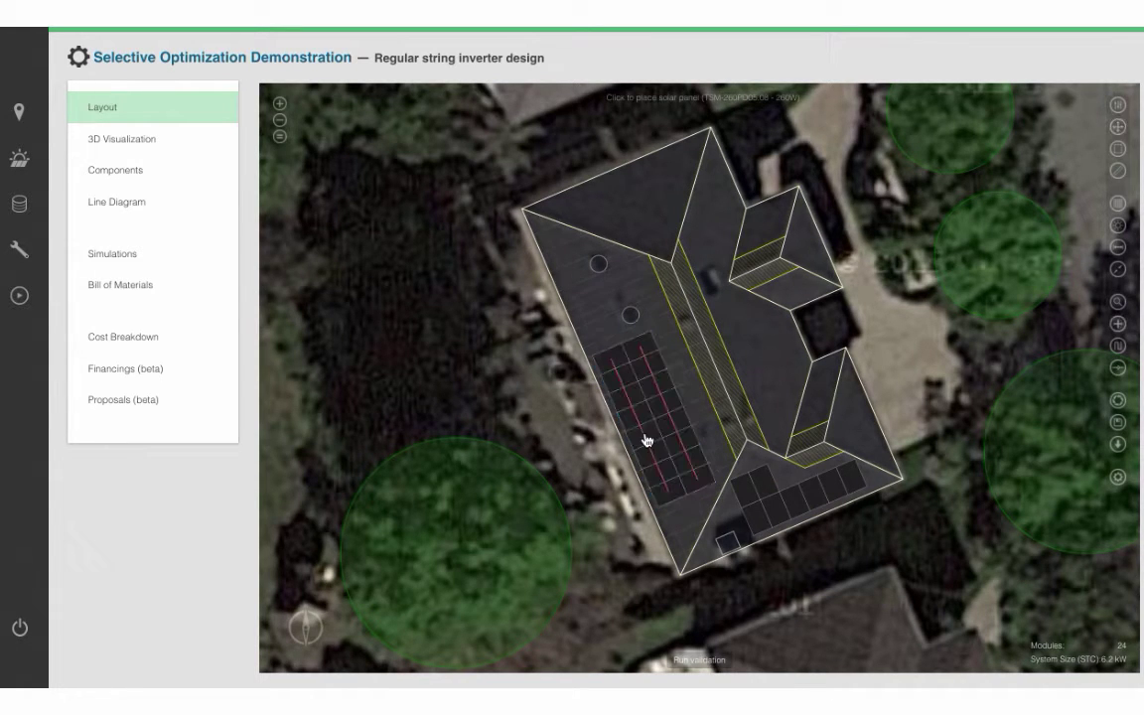
Step: Place an SB-7000TL-US-22 (240V) inverter just outside the south roof edge, next to the chimney
{"action": "scroll", "coordinate": [715, 603], "scroll_direction": "up", "scroll_amount": 1}
{"action": "scroll", "coordinate": [715, 603], "scroll_direction": "up", "scroll_amount": 1}
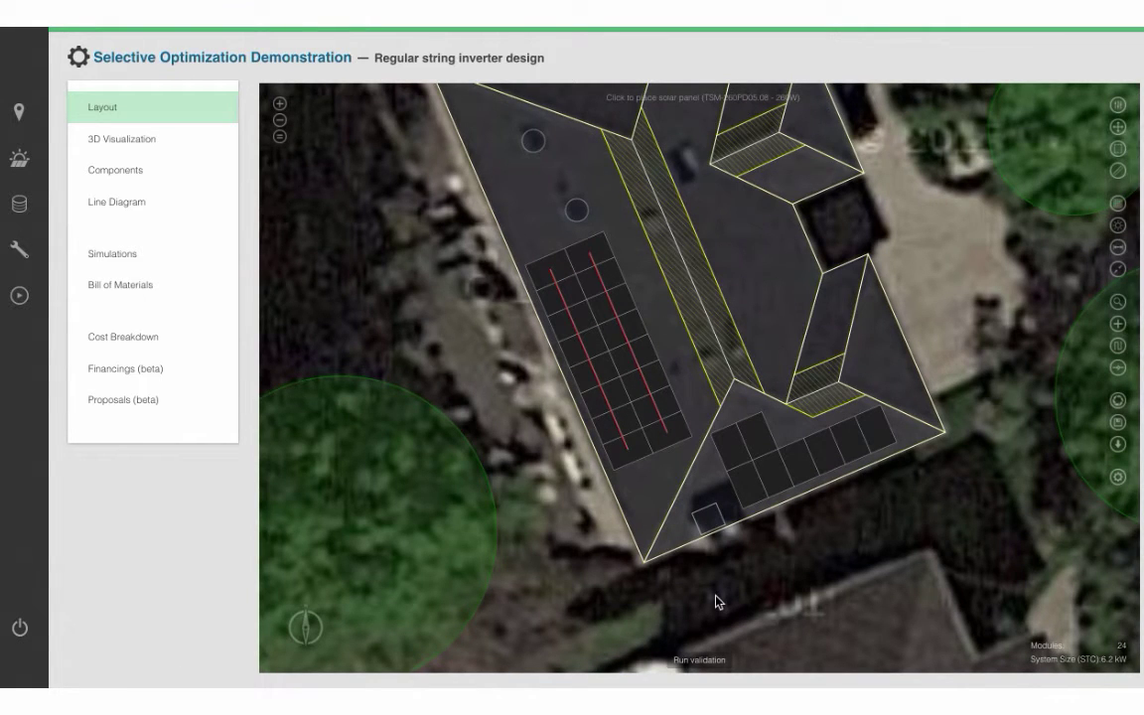
{"action": "left_click", "coordinate": [1115, 326]}
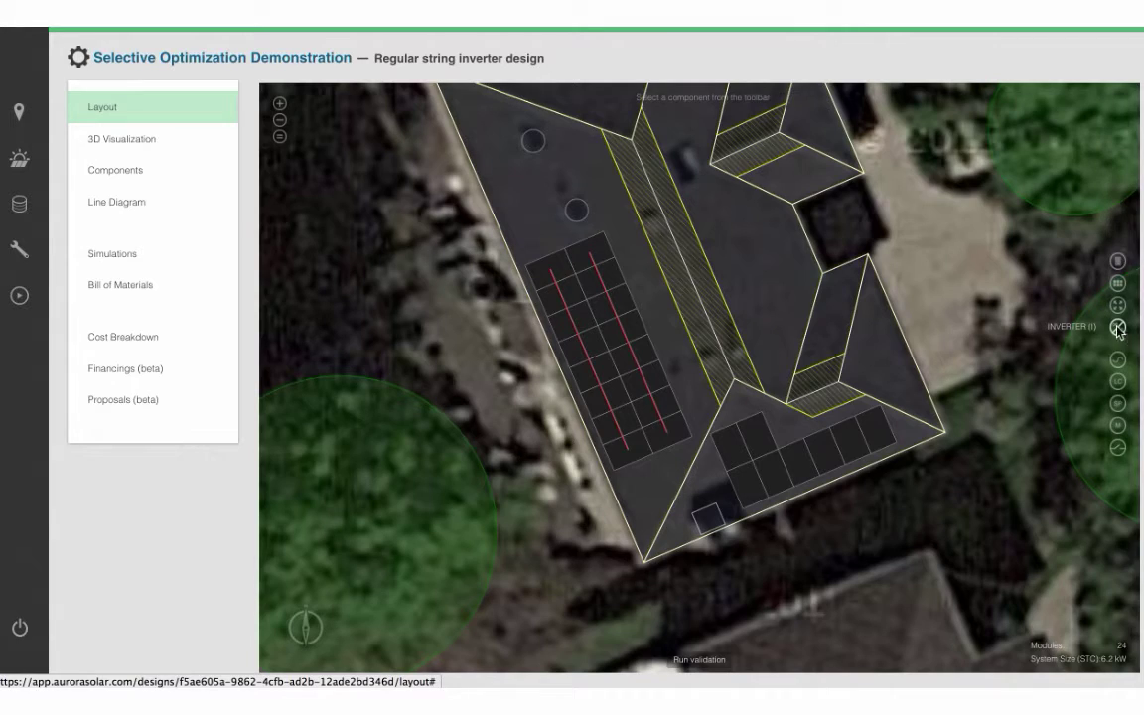
{"action": "left_click", "coordinate": [1116, 327]}
{"action": "left_click", "coordinate": [614, 340]}
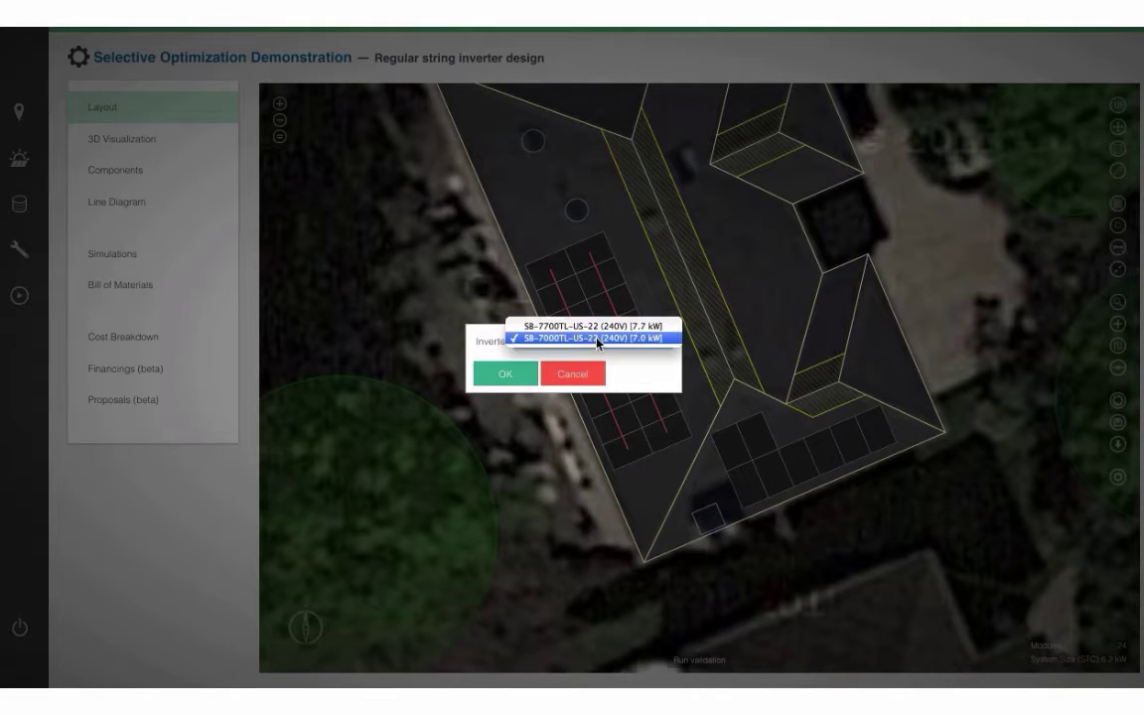
{"action": "left_click", "coordinate": [589, 339]}
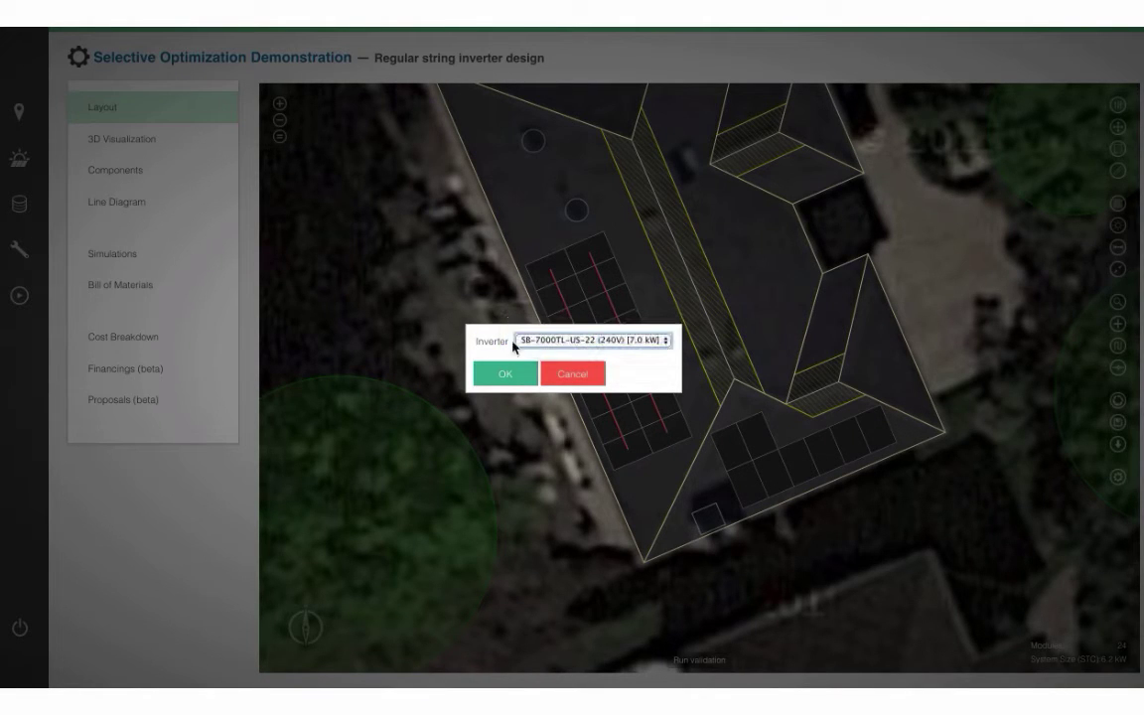
{"action": "left_click", "coordinate": [506, 374]}
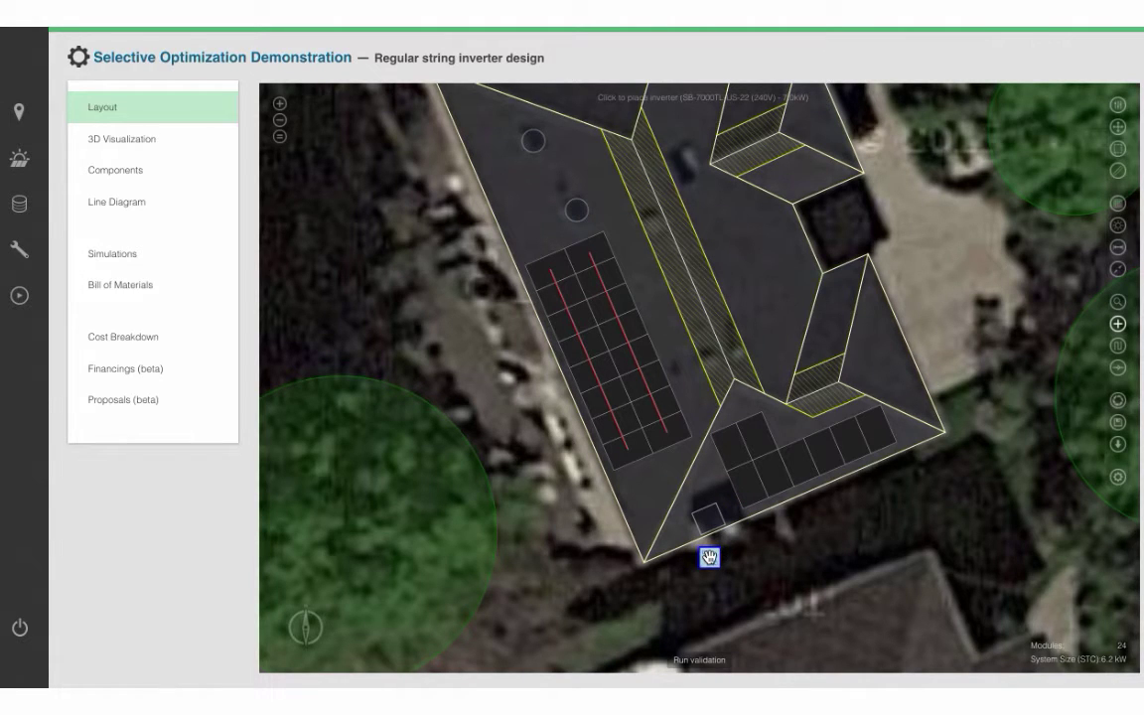
{"action": "left_click", "coordinate": [709, 557]}
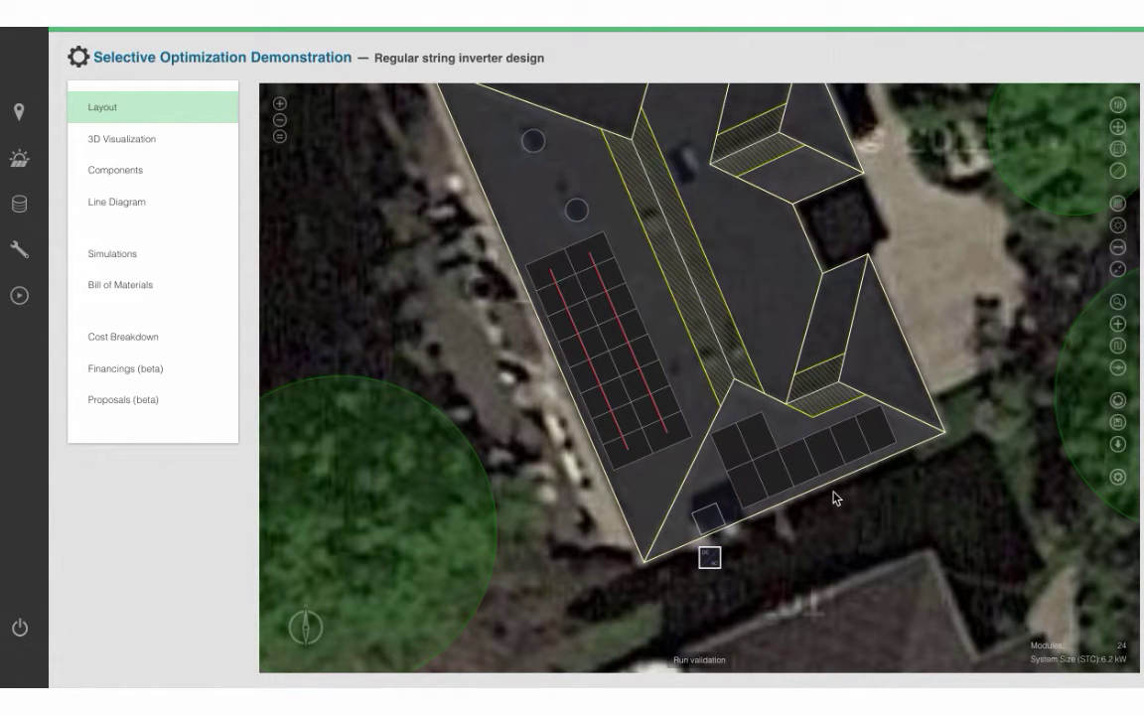
Step: String the south-face modules together and connect all three strings to the inverter
{"action": "left_click", "coordinate": [1117, 347]}
{"action": "mouse_move", "coordinate": [875, 434]}
{"action": "left_mouse_down"}
{"action": "mouse_move", "coordinate": [754, 487]}
{"action": "mouse_move", "coordinate": [740, 458]}
{"action": "mouse_move", "coordinate": [755, 444]}
{"action": "left_mouse_up"}
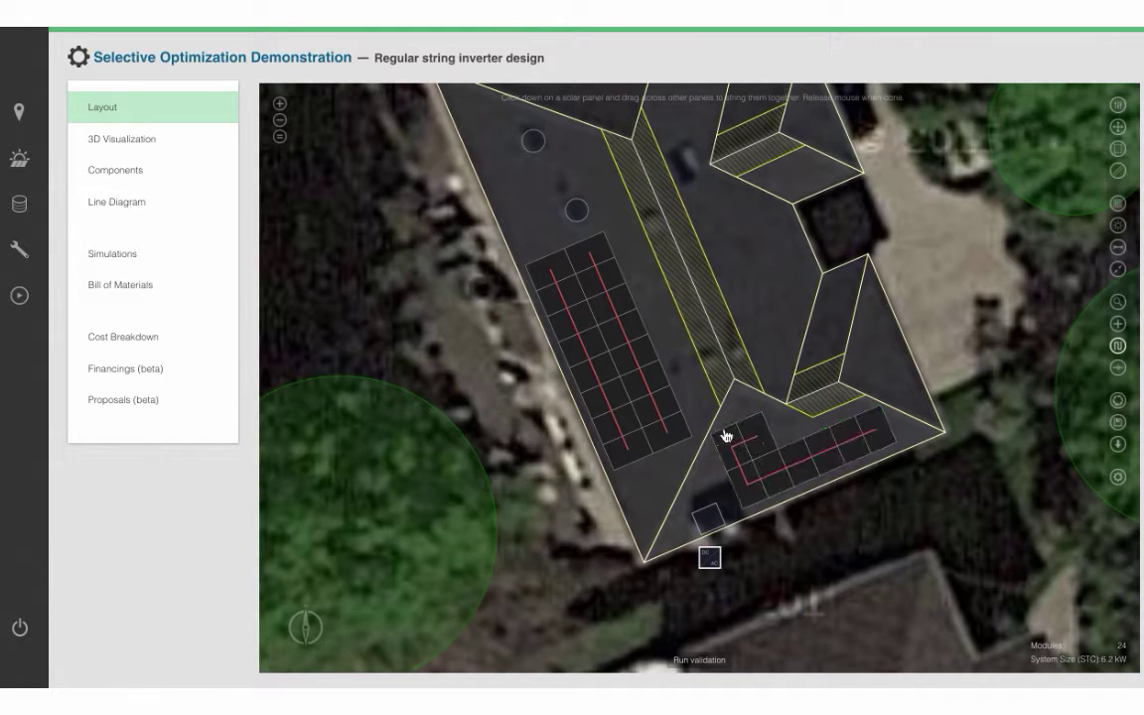
{"action": "left_click", "coordinate": [1117, 367]}
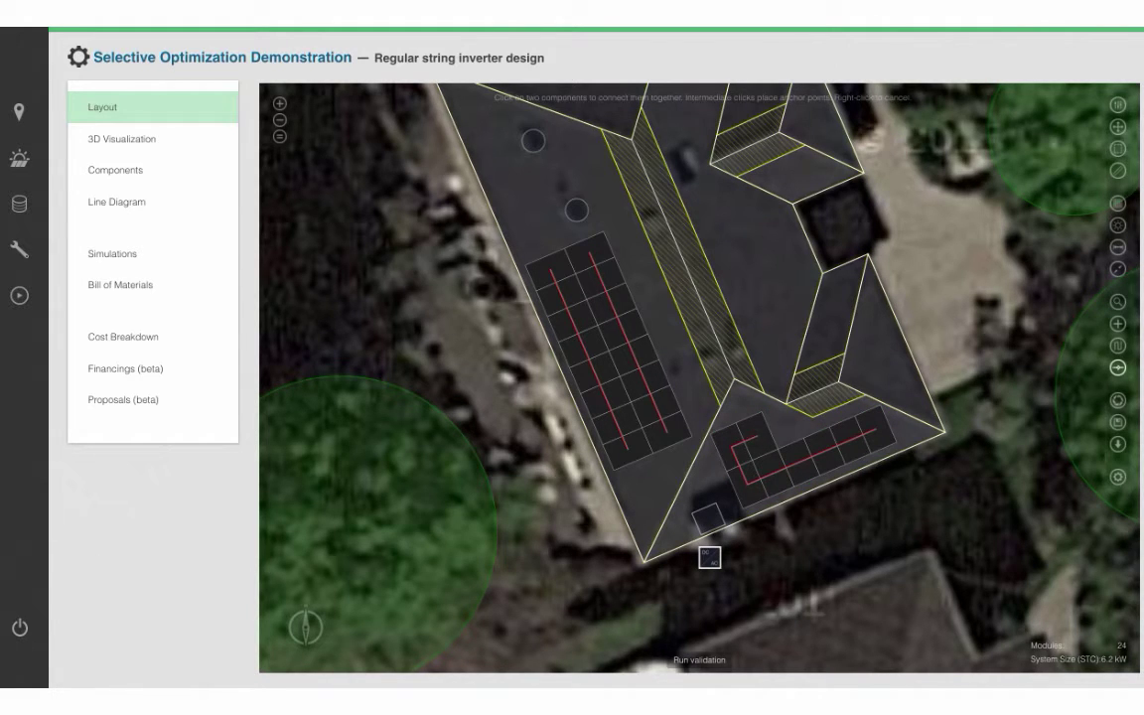
{"action": "left_click", "coordinate": [759, 443]}
{"action": "left_click", "coordinate": [675, 477]}
{"action": "left_click", "coordinate": [625, 461]}
{"action": "left_click", "coordinate": [683, 568]}
{"action": "left_click", "coordinate": [711, 558]}
{"action": "left_click", "coordinate": [658, 442]}
{"action": "left_click", "coordinate": [707, 560]}
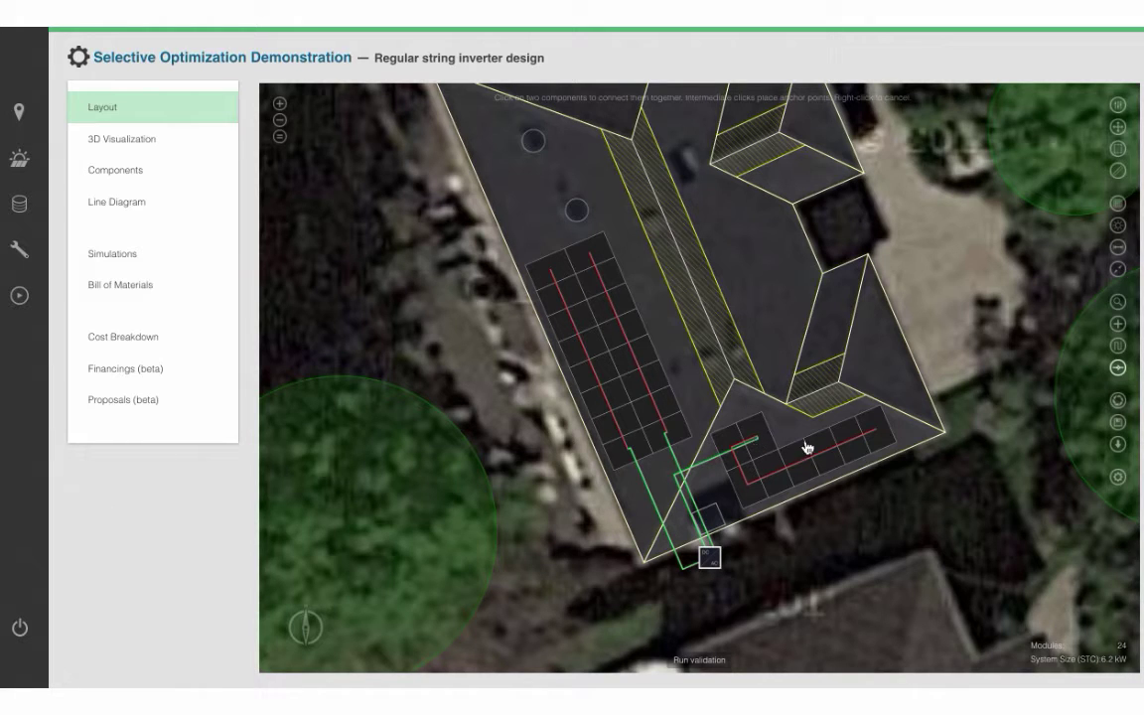
{"action": "right_click", "coordinate": [711, 607]}
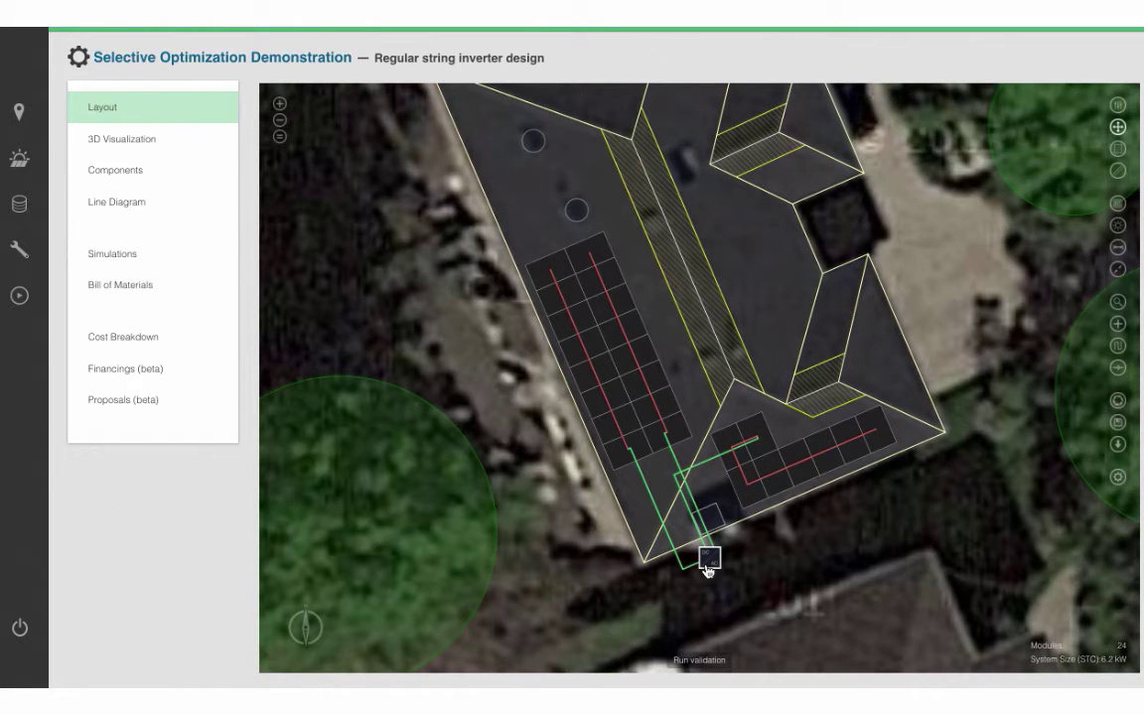
Step: Review the MPPT assignments of the inverter's three connections and save the design
{"action": "left_click", "coordinate": [708, 560]}
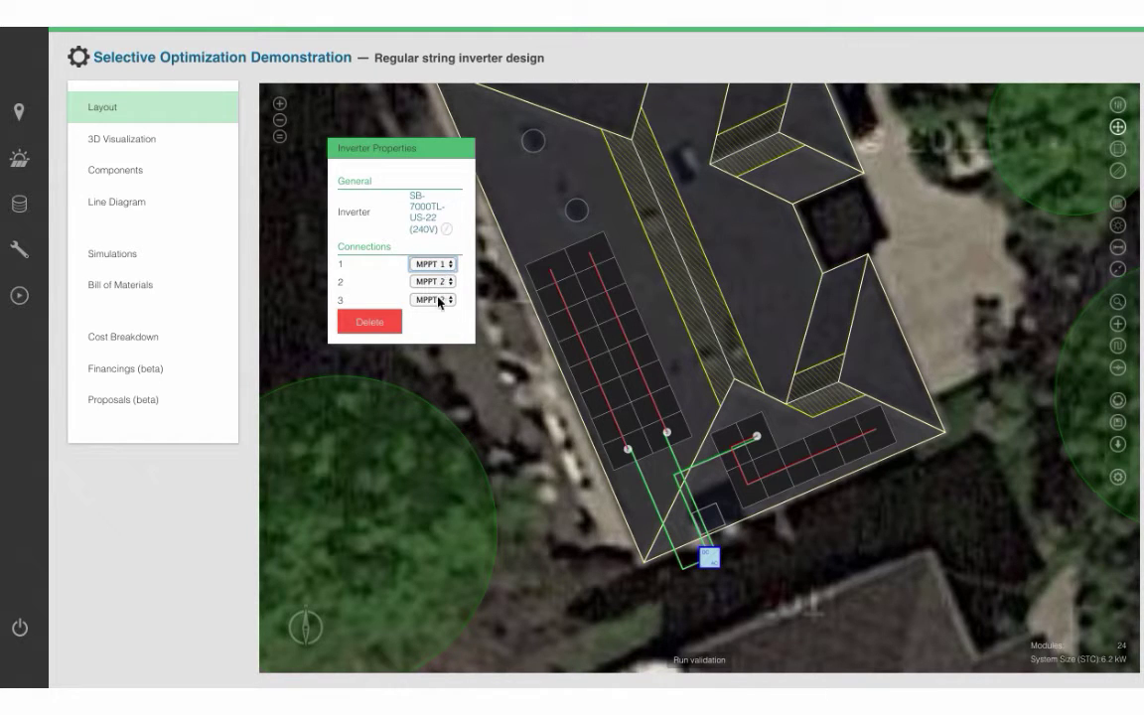
{"action": "left_click", "coordinate": [575, 516]}
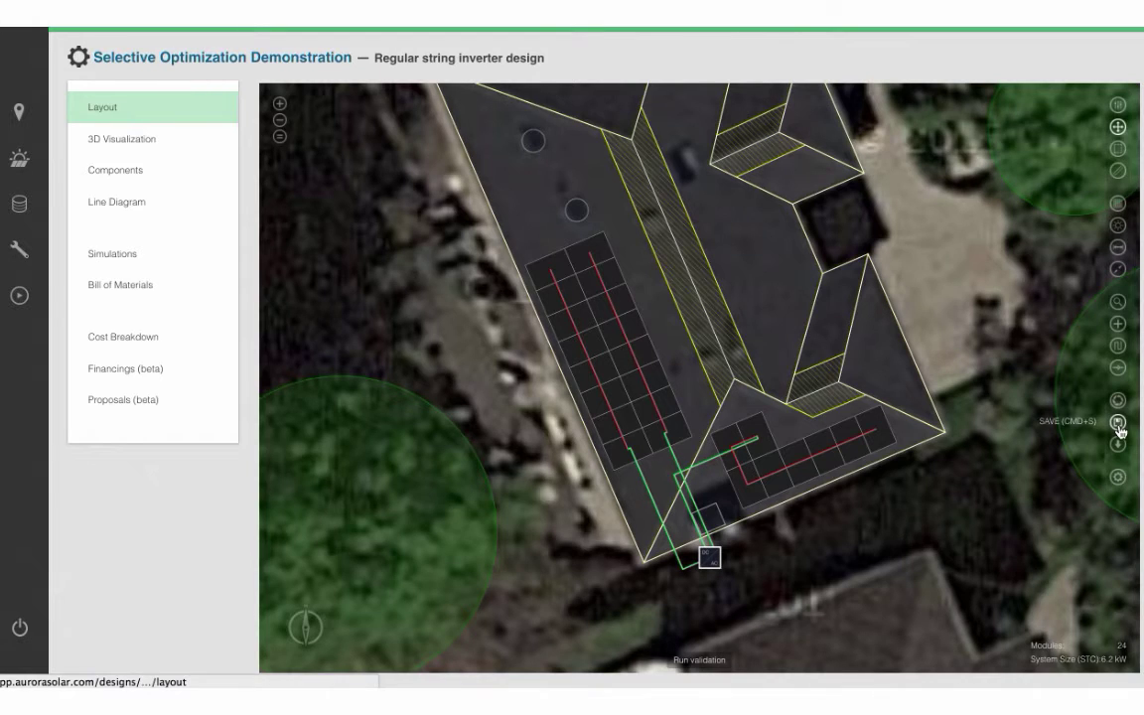
Step: Return to the project's list of designs and duplicate the regular string inverter design
{"action": "left_click", "coordinate": [159, 67]}
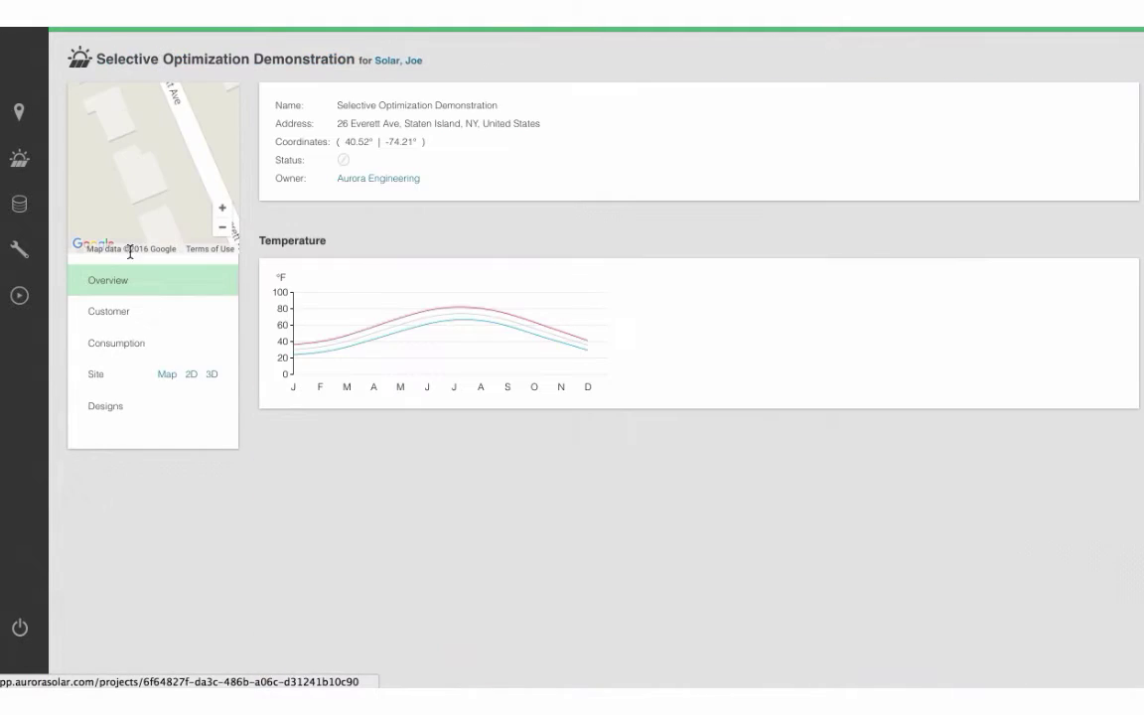
{"action": "left_click", "coordinate": [115, 409]}
{"action": "left_click", "coordinate": [795, 126]}
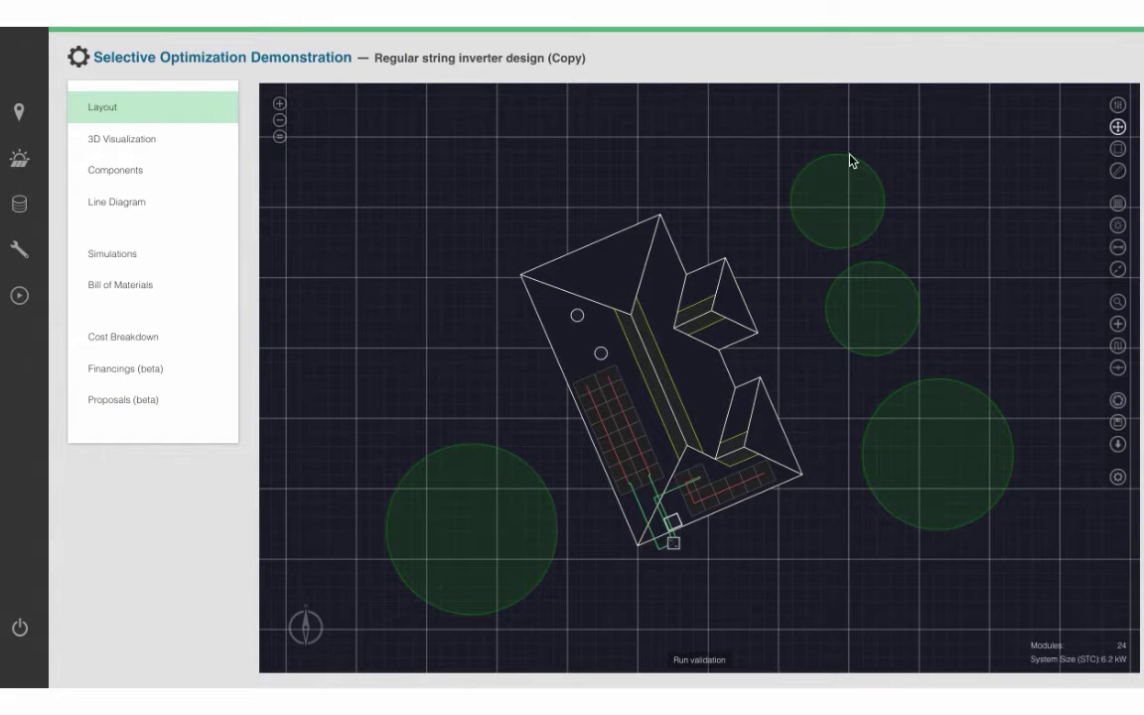
Step: Rename the copied design "Selectively optimized design"
{"action": "left_click", "coordinate": [1116, 104]}
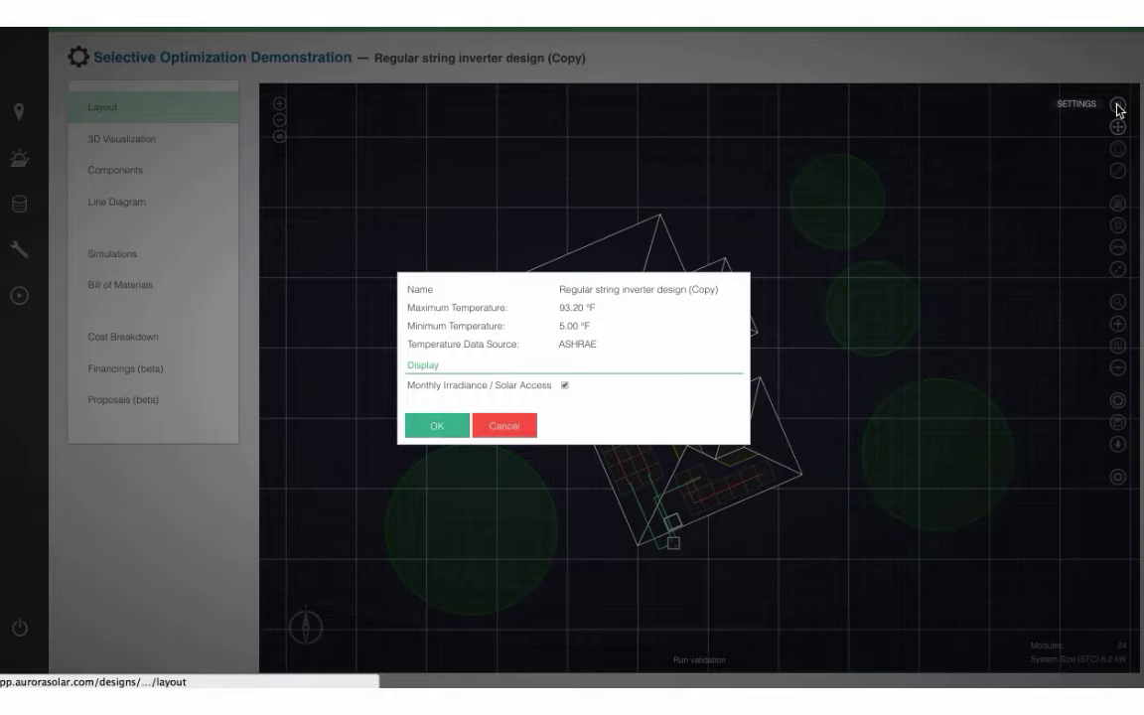
{"action": "left_click", "coordinate": [720, 290]}
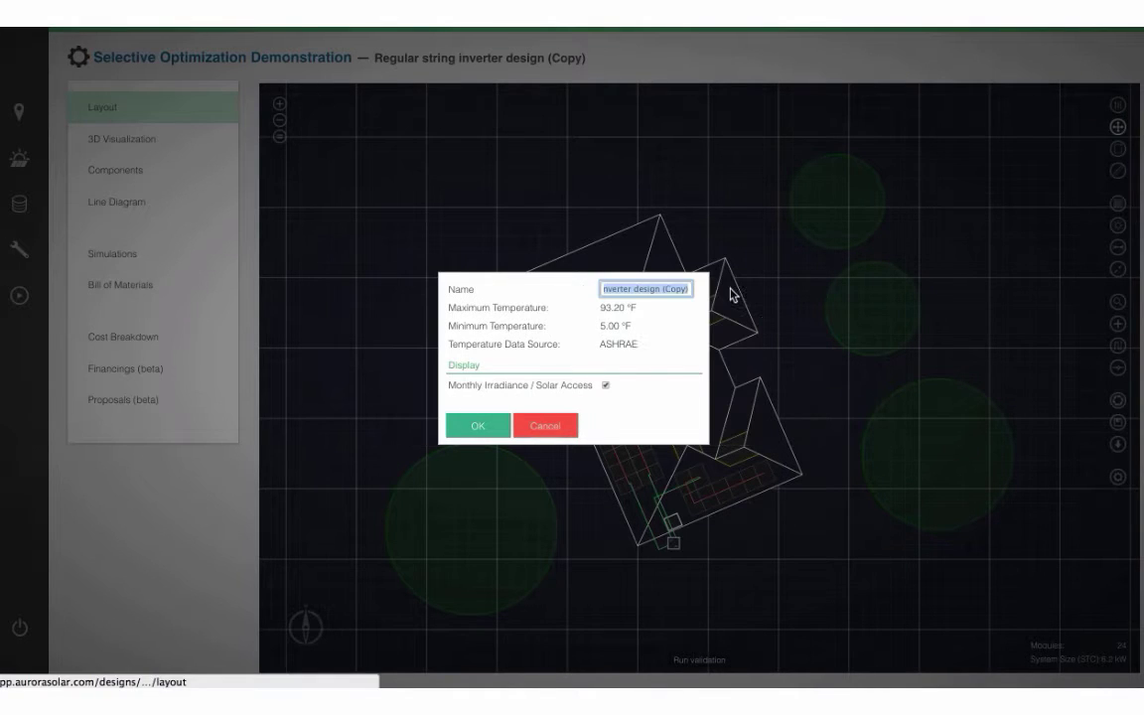
{"action": "type", "text": "Sele"}
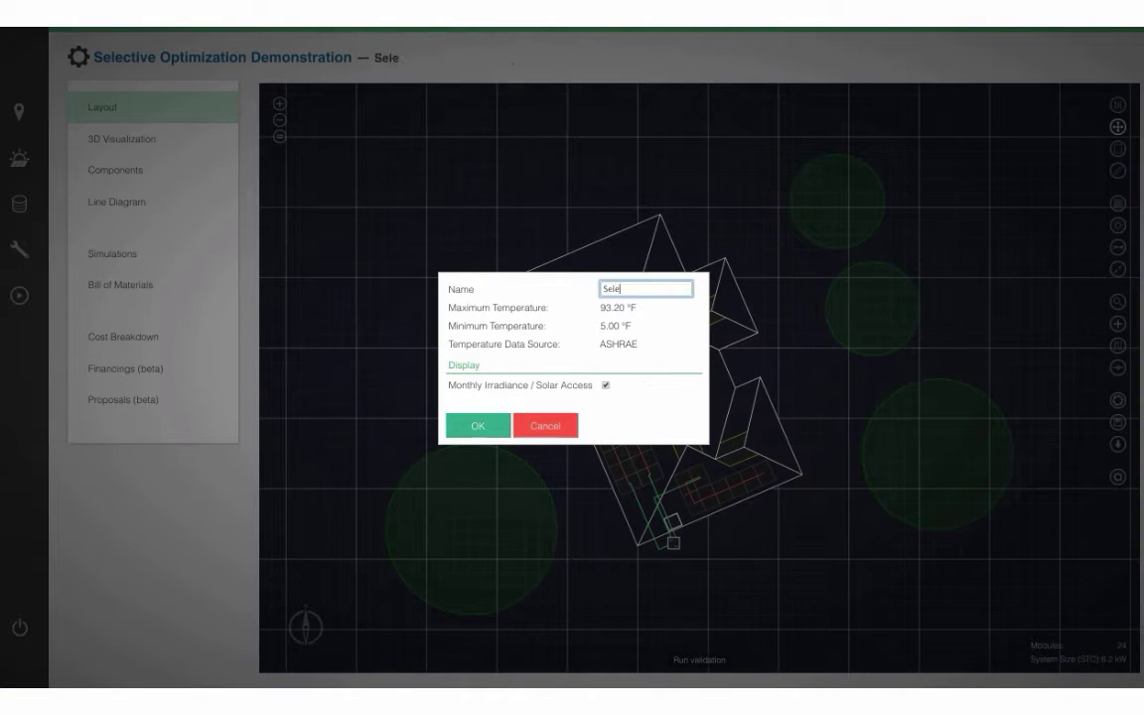
{"action": "type", "text": "ctively optimized design"}
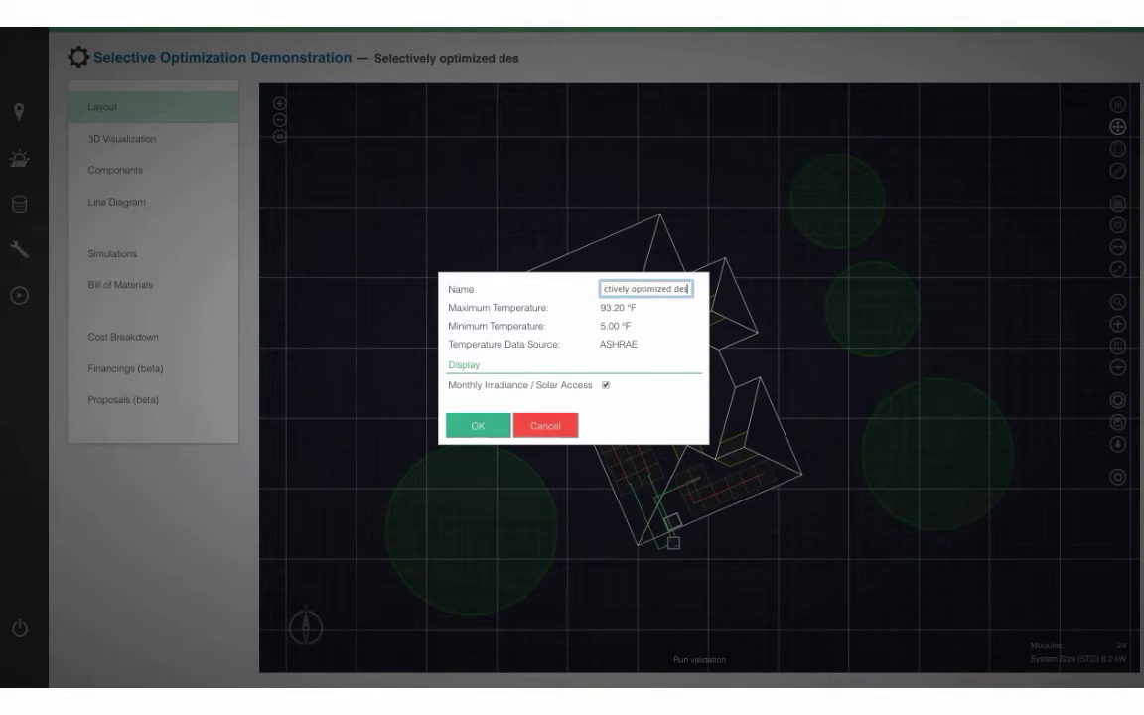
{"action": "left_click", "coordinate": [486, 429]}
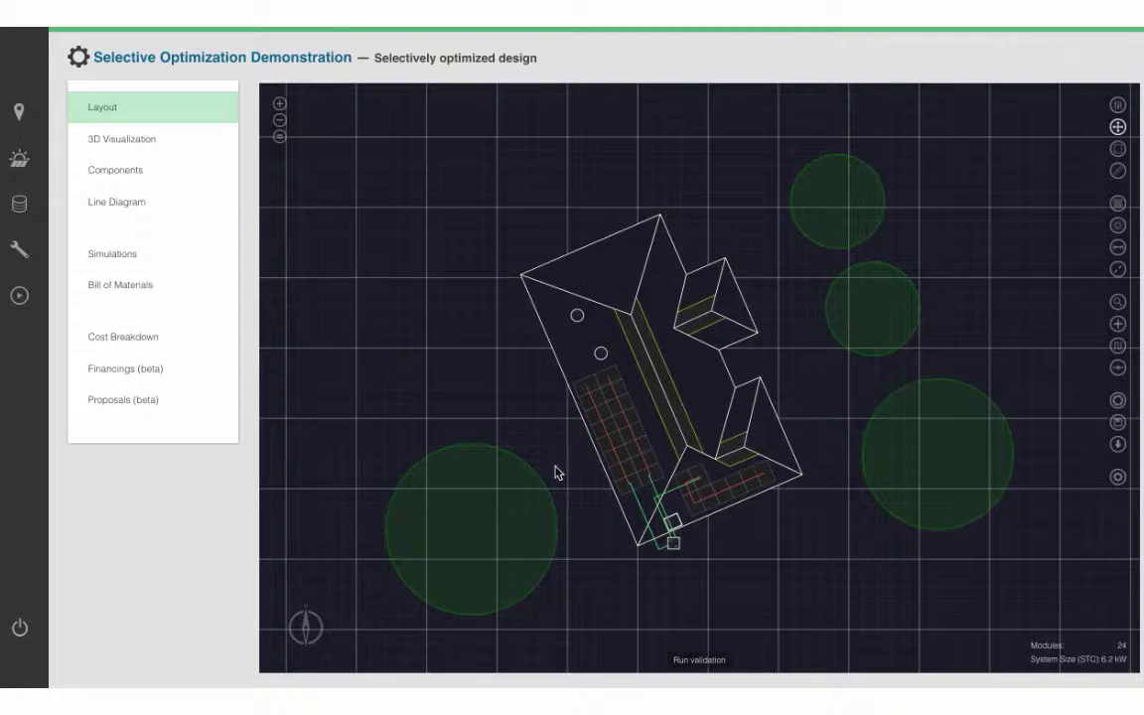
Step: Assign the Tigo TS4-O DC optimizer to the two leftmost modules of the south-face array, next to the chimney
{"action": "scroll", "coordinate": [684, 541], "scroll_direction": "up", "scroll_amount": 5}
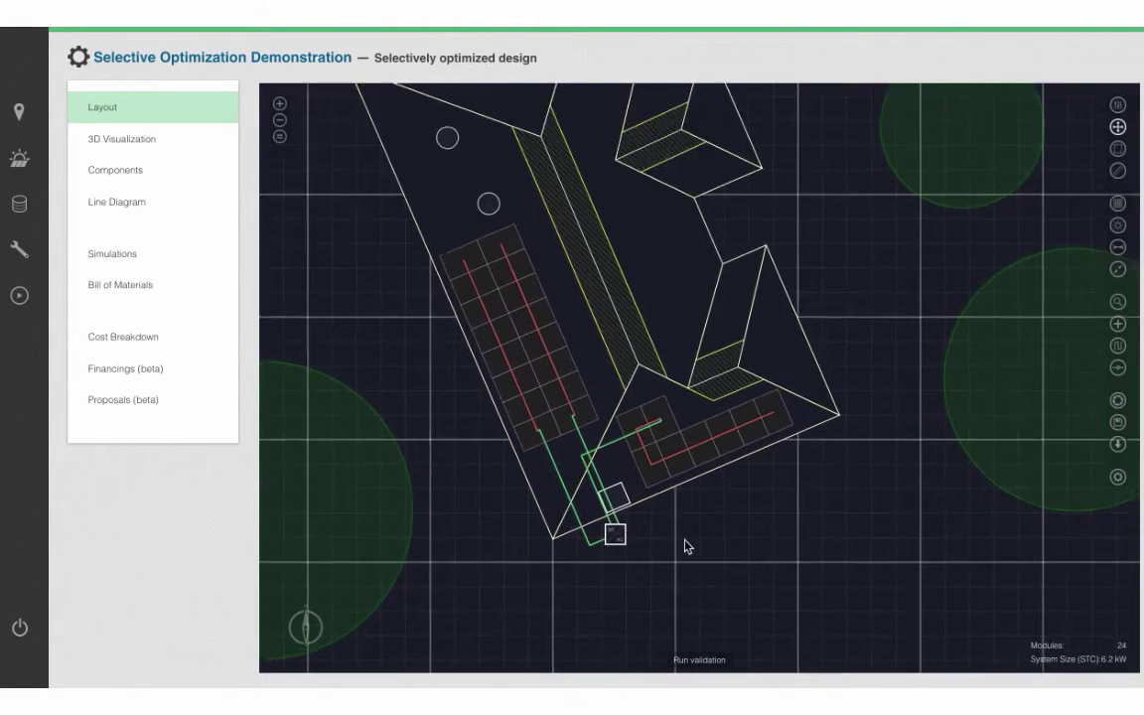
{"action": "scroll", "coordinate": [687, 546], "scroll_direction": "up", "scroll_amount": 1}
{"action": "left_click_drag", "start_coordinate": [594, 411], "coordinate": [613, 444]}
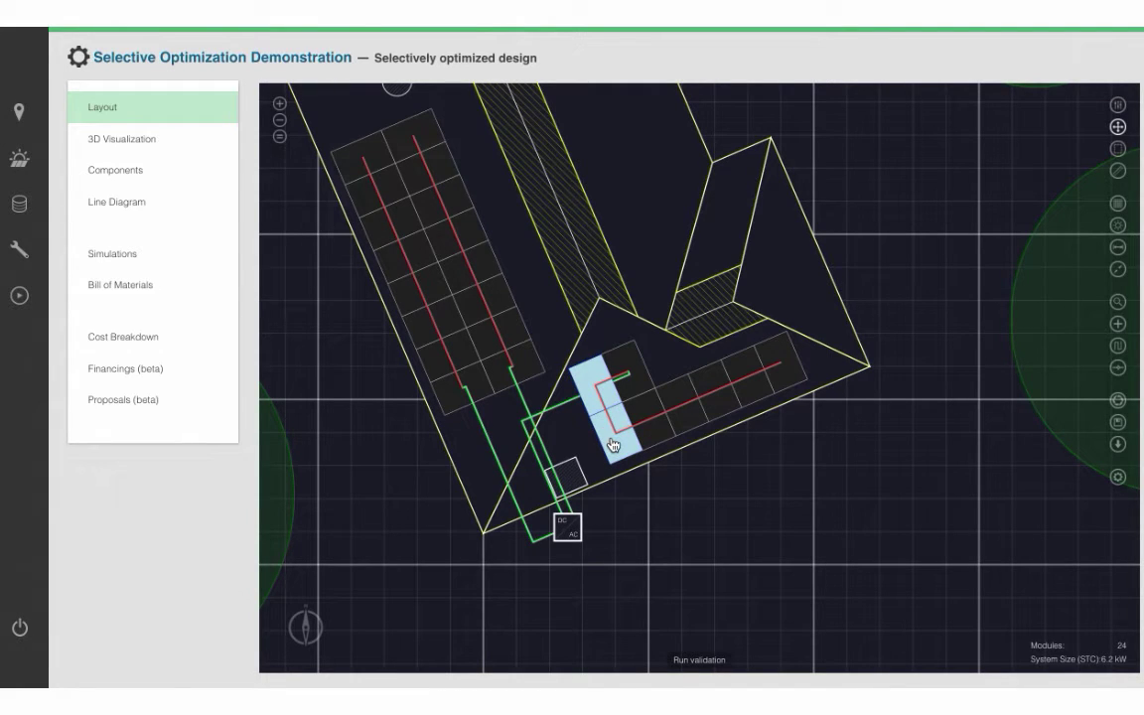
{"action": "left_click", "coordinate": [409, 199]}
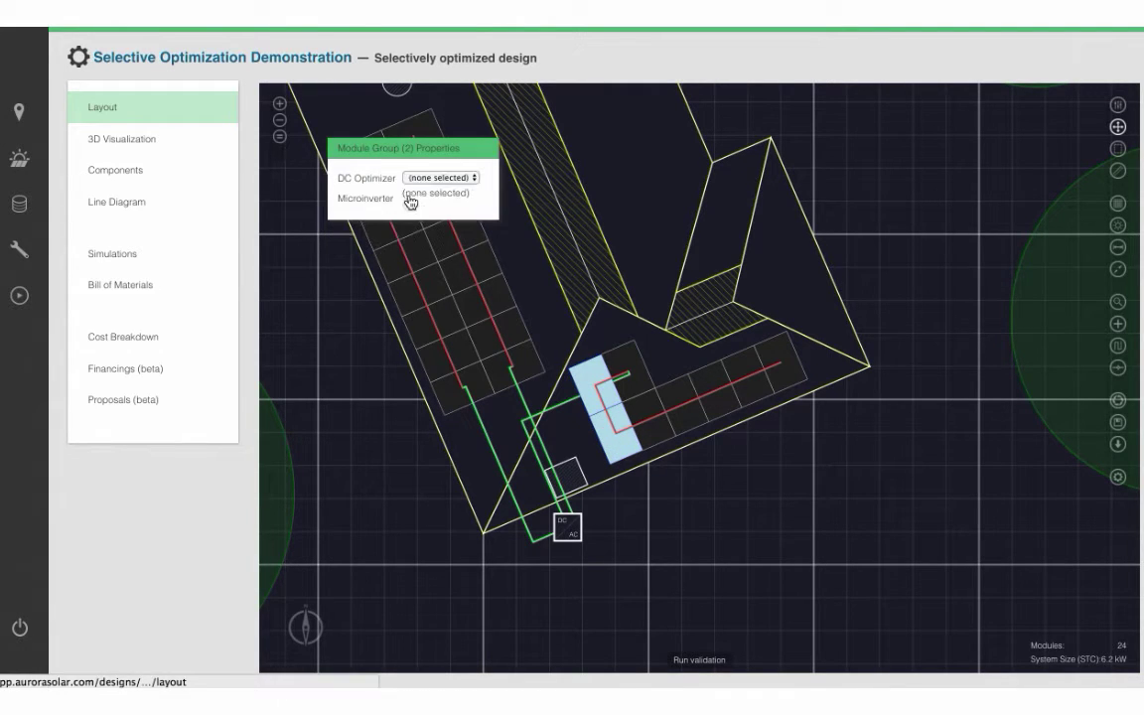
{"action": "left_click", "coordinate": [447, 179]}
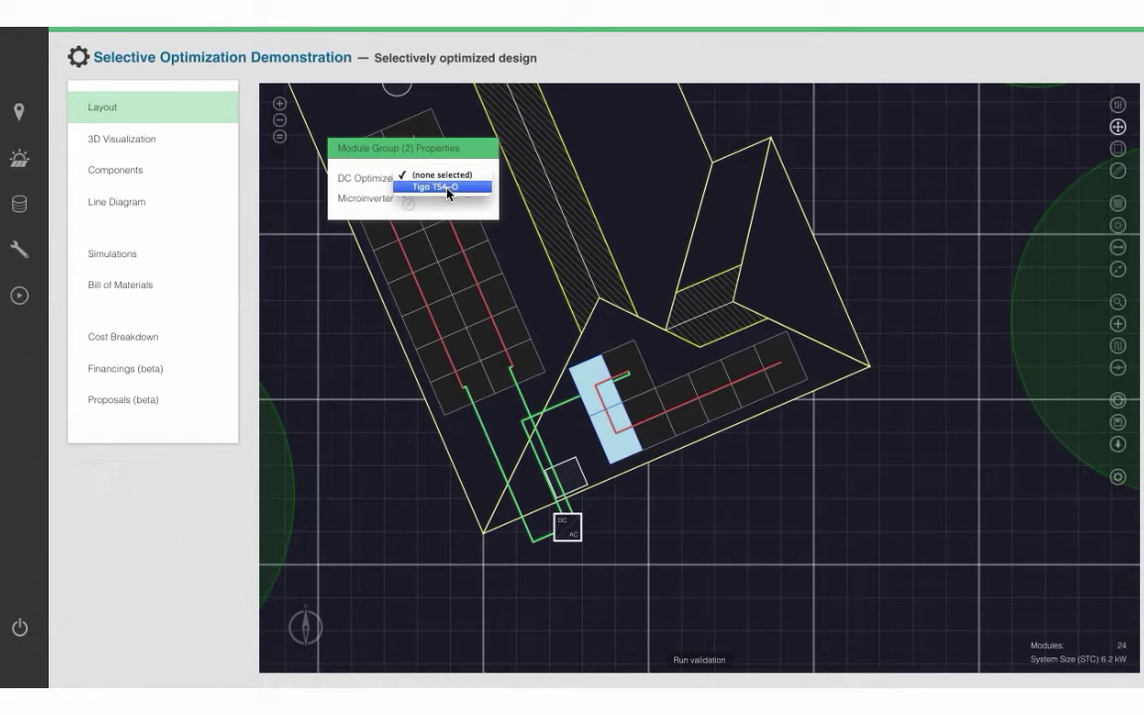
{"action": "left_click", "coordinate": [447, 188]}
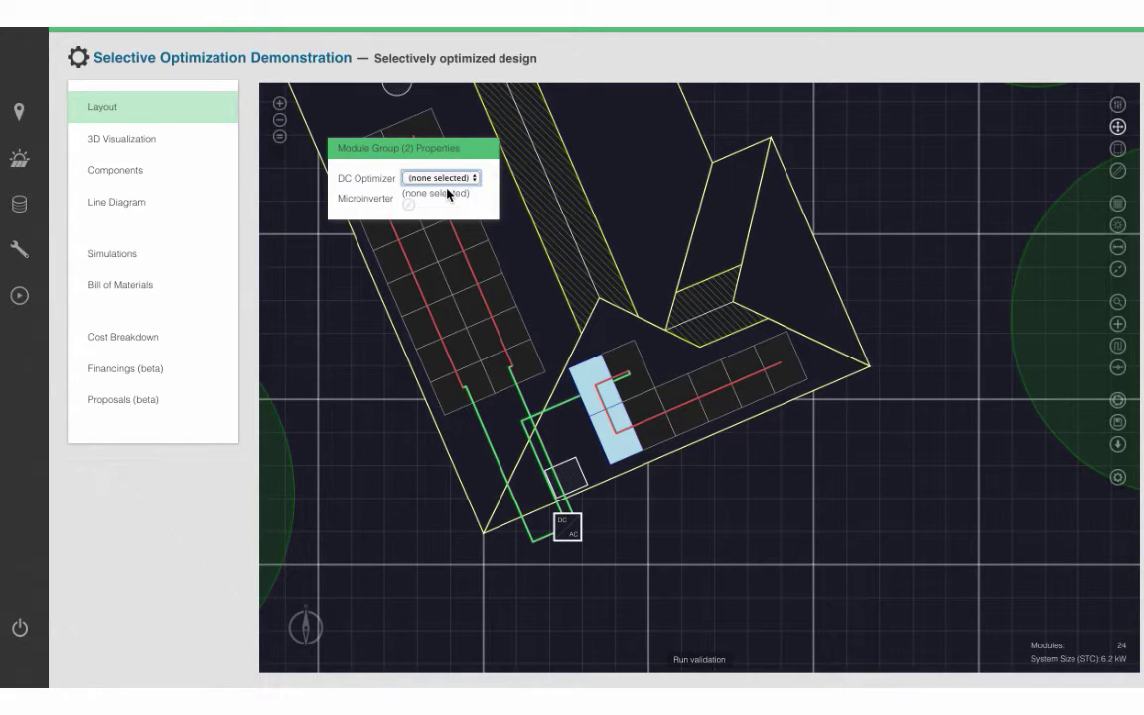
{"action": "left_click", "coordinate": [446, 515]}
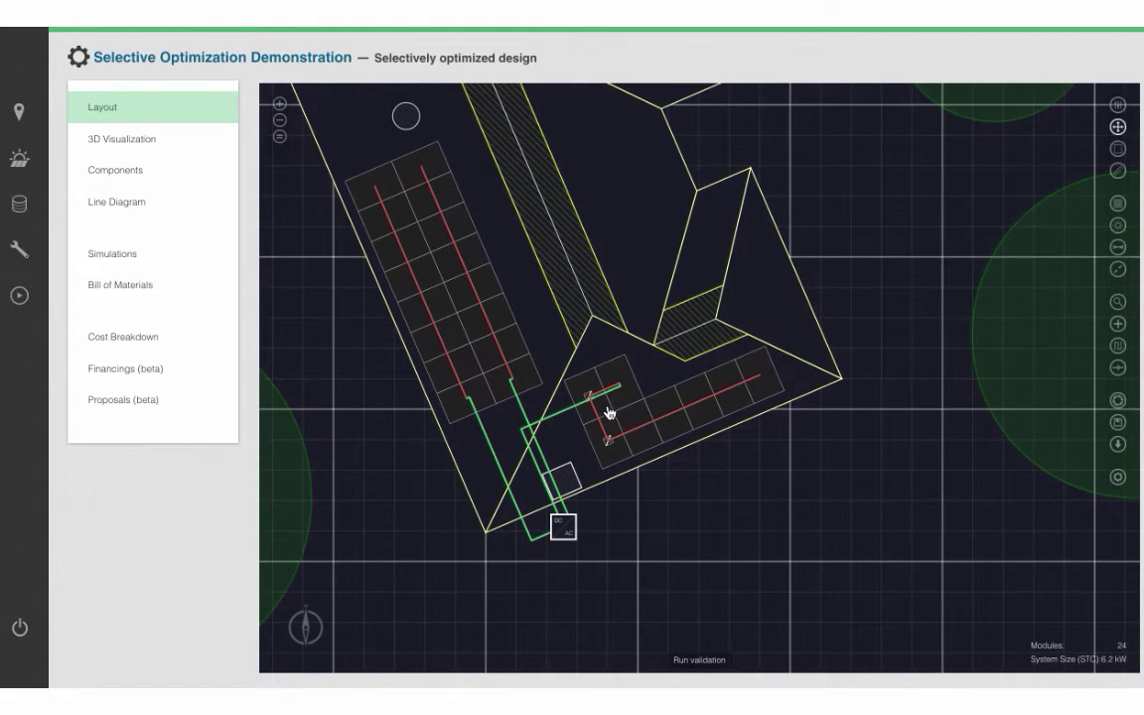
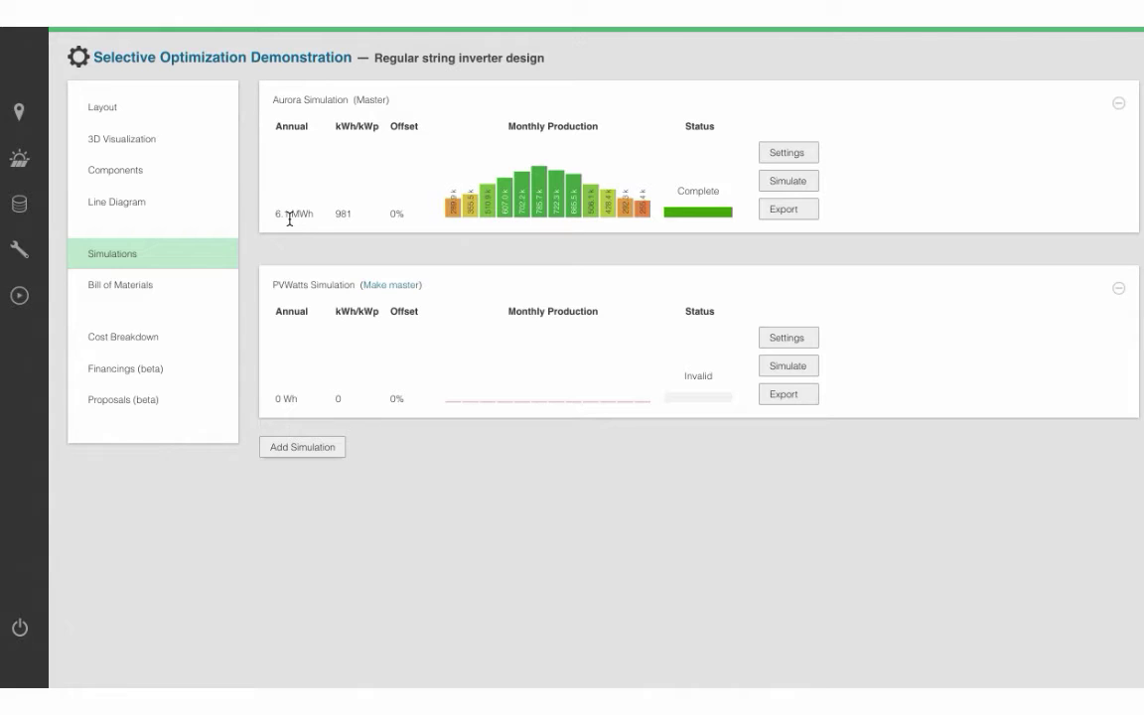
Step: Switch to the selectively optimized design and run its Aurora simulation
{"action": "mouse_move", "coordinate": [419, 62]}
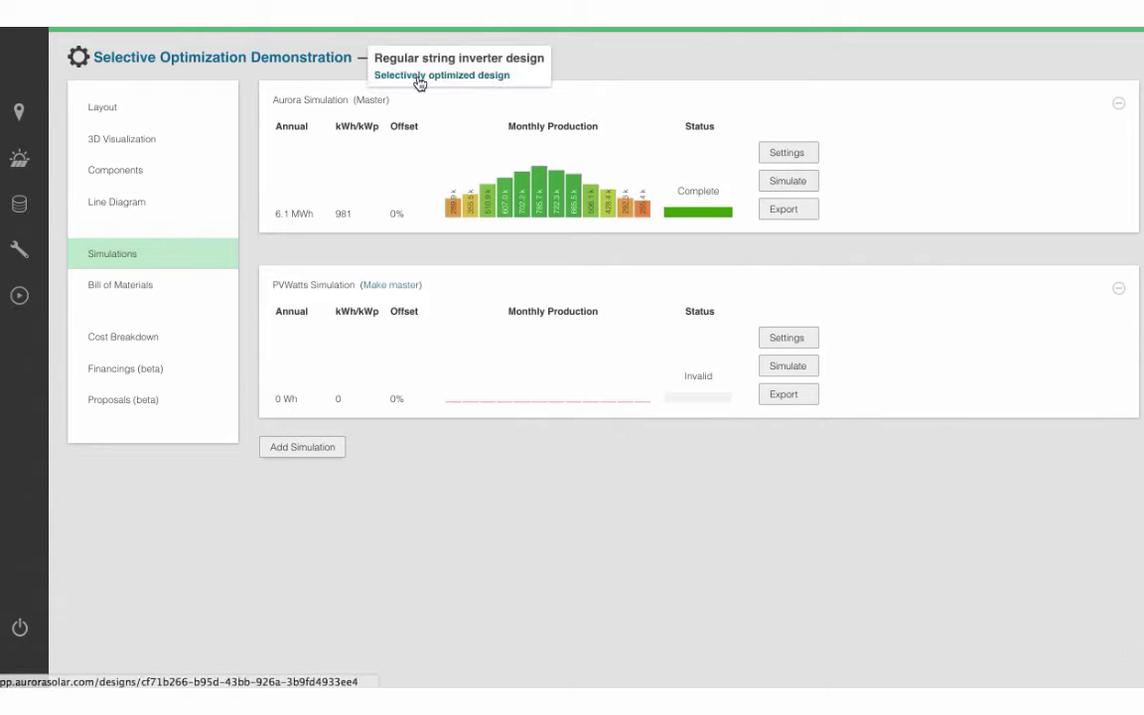
{"action": "left_click", "coordinate": [418, 77]}
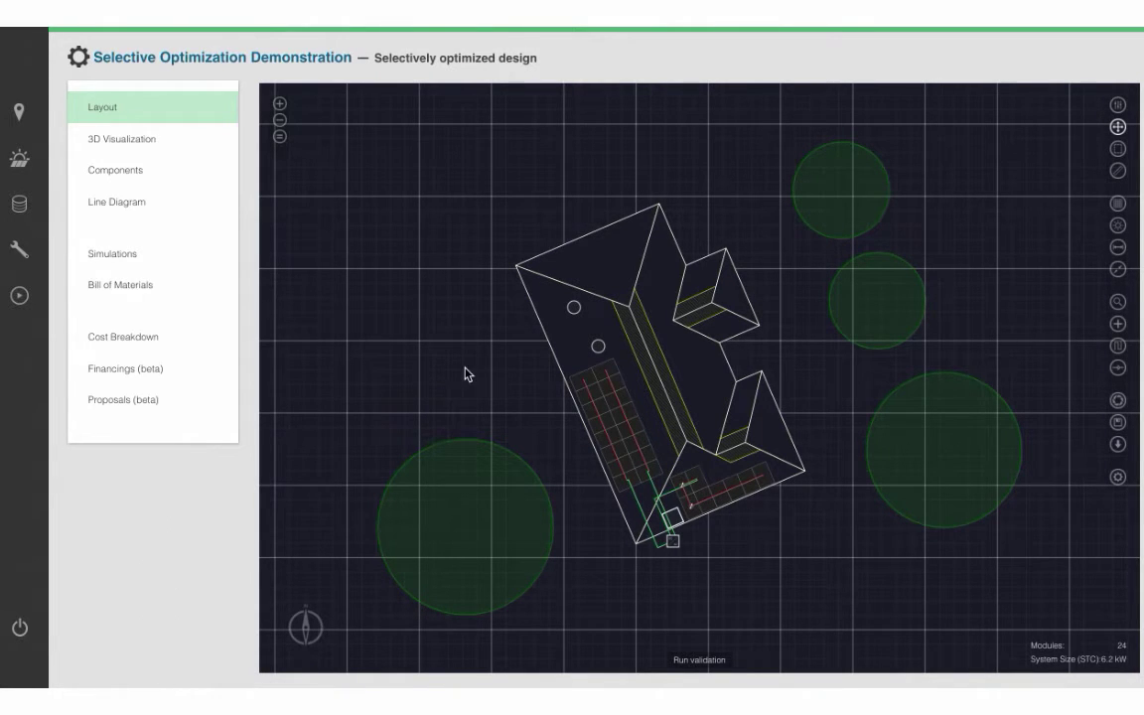
{"action": "left_click", "coordinate": [175, 257]}
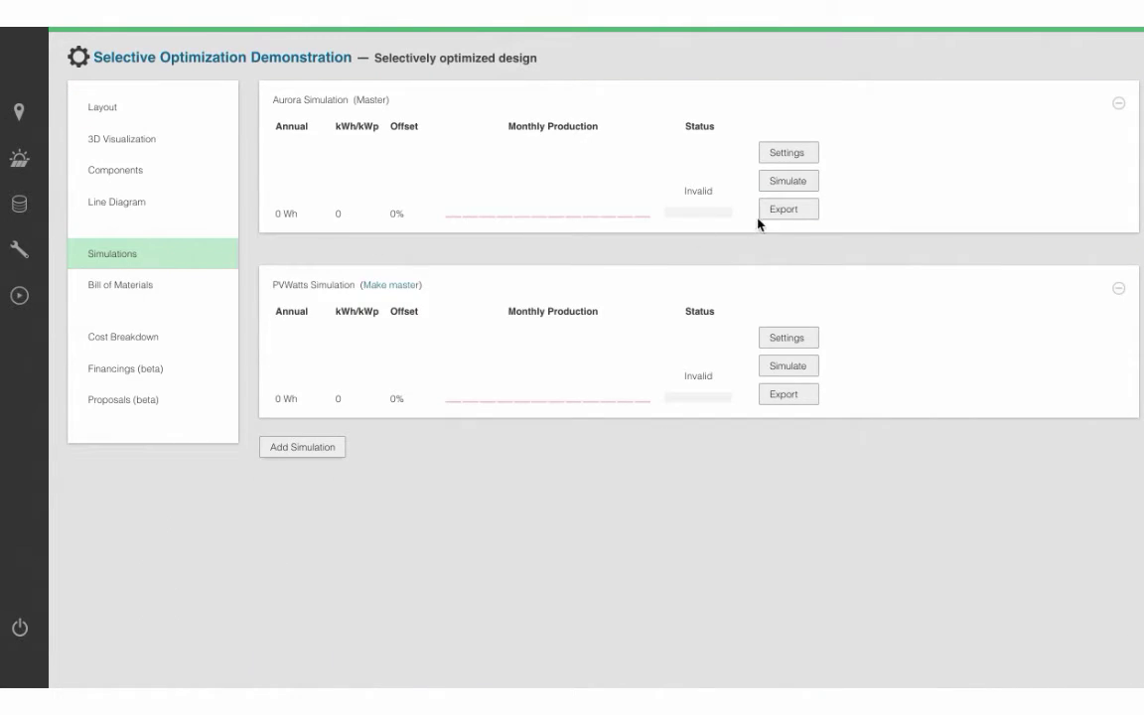
{"action": "left_click", "coordinate": [787, 184]}
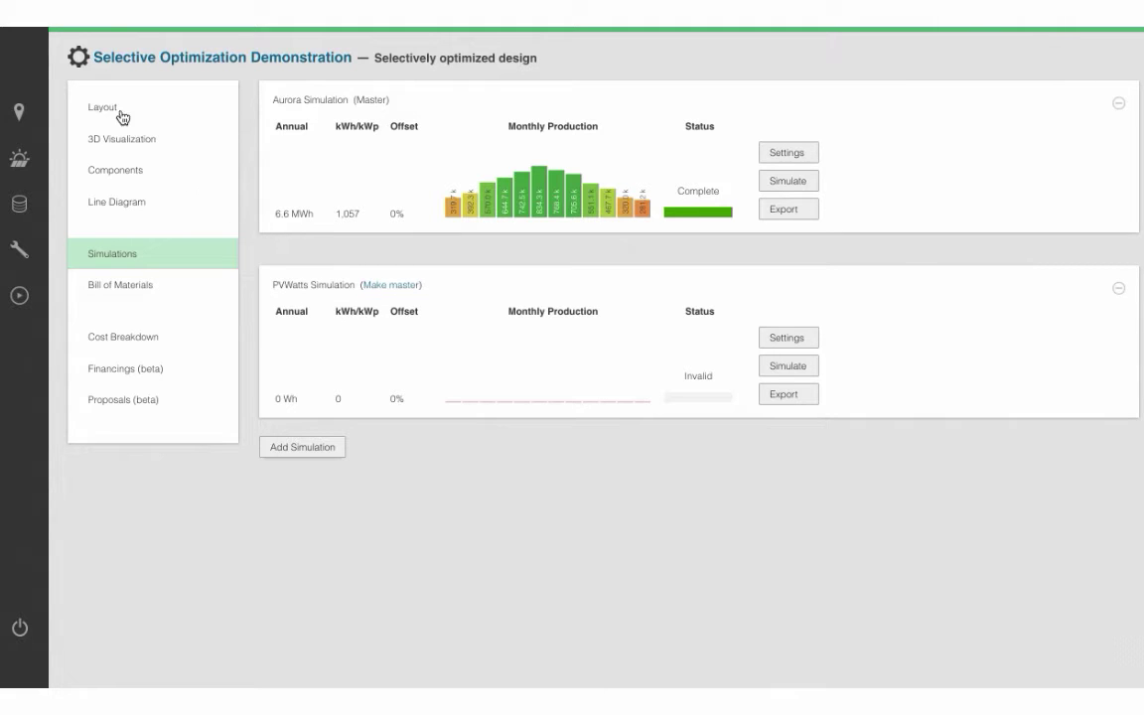
Step: Open the GTM Webinar 04/14/16 - Case Study 2 project and examine its site model in 2D and 3D
{"action": "left_click", "coordinate": [20, 167]}
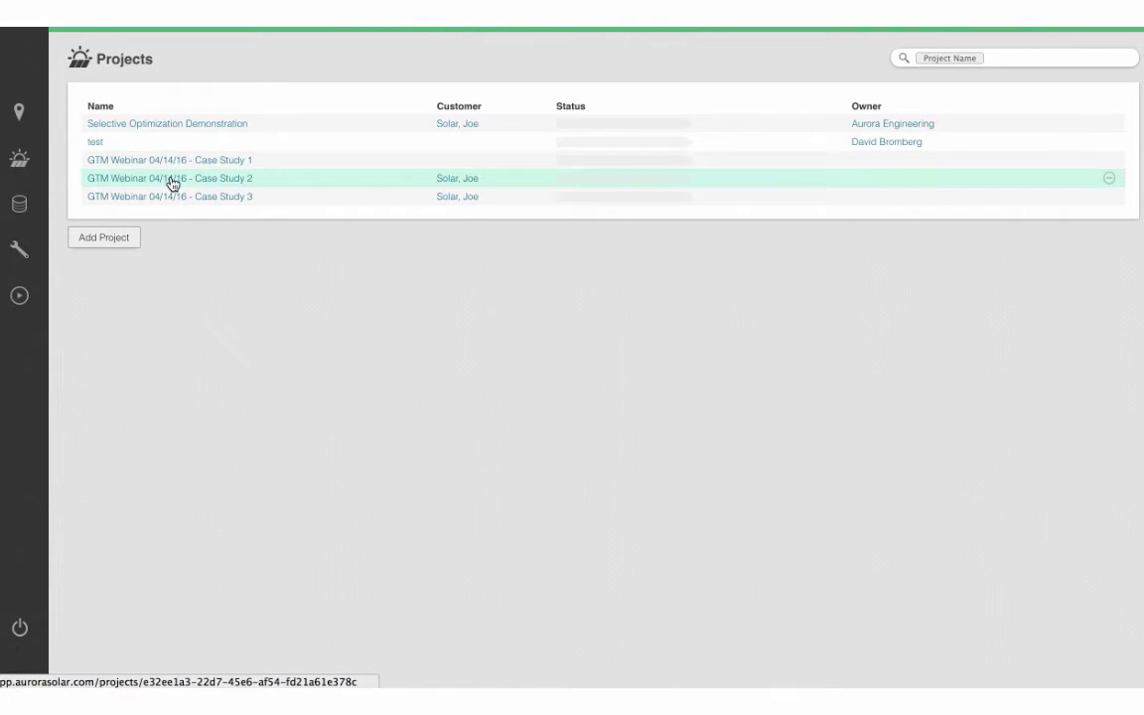
{"action": "left_click", "coordinate": [171, 179]}
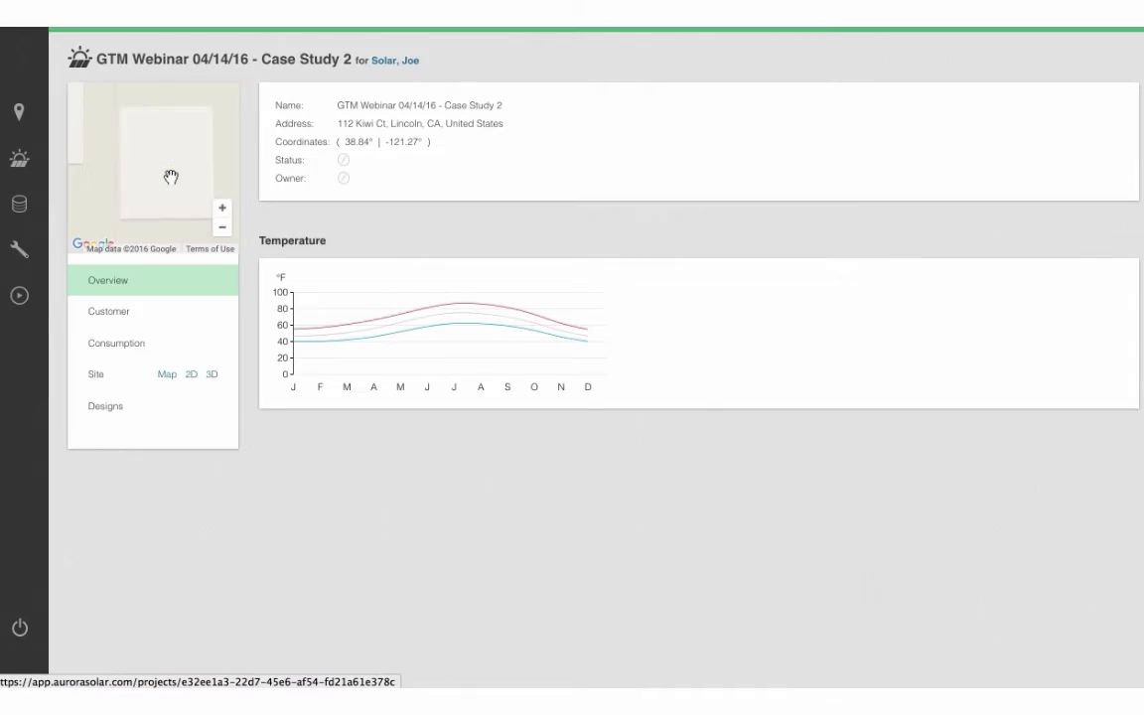
{"action": "left_click", "coordinate": [191, 374]}
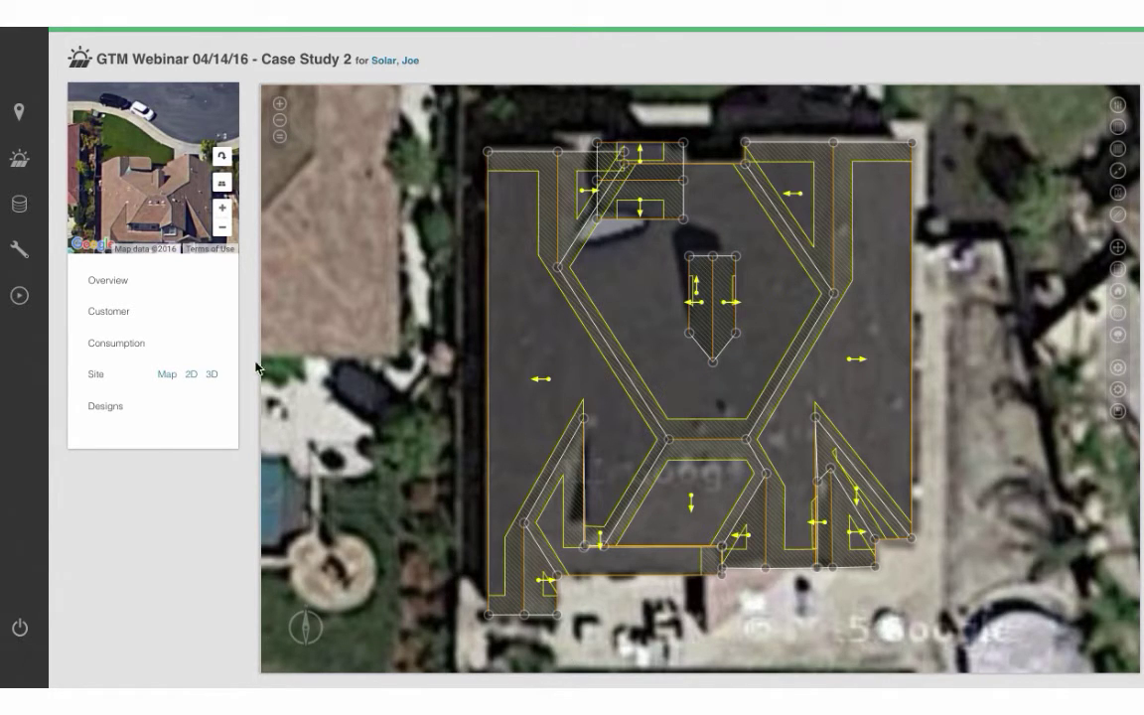
{"action": "left_click", "coordinate": [213, 377]}
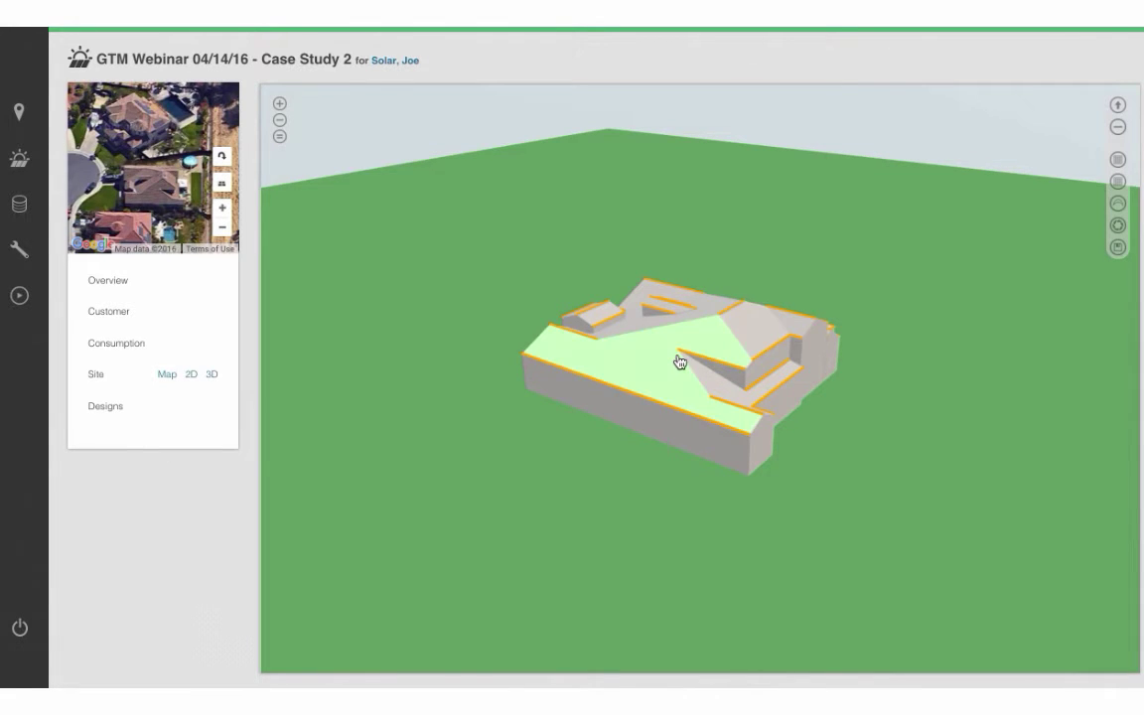
Step: Open Case Study 2's regular string design and examine its modules and stringing against the roof irradiance map
{"action": "left_click", "coordinate": [105, 409]}
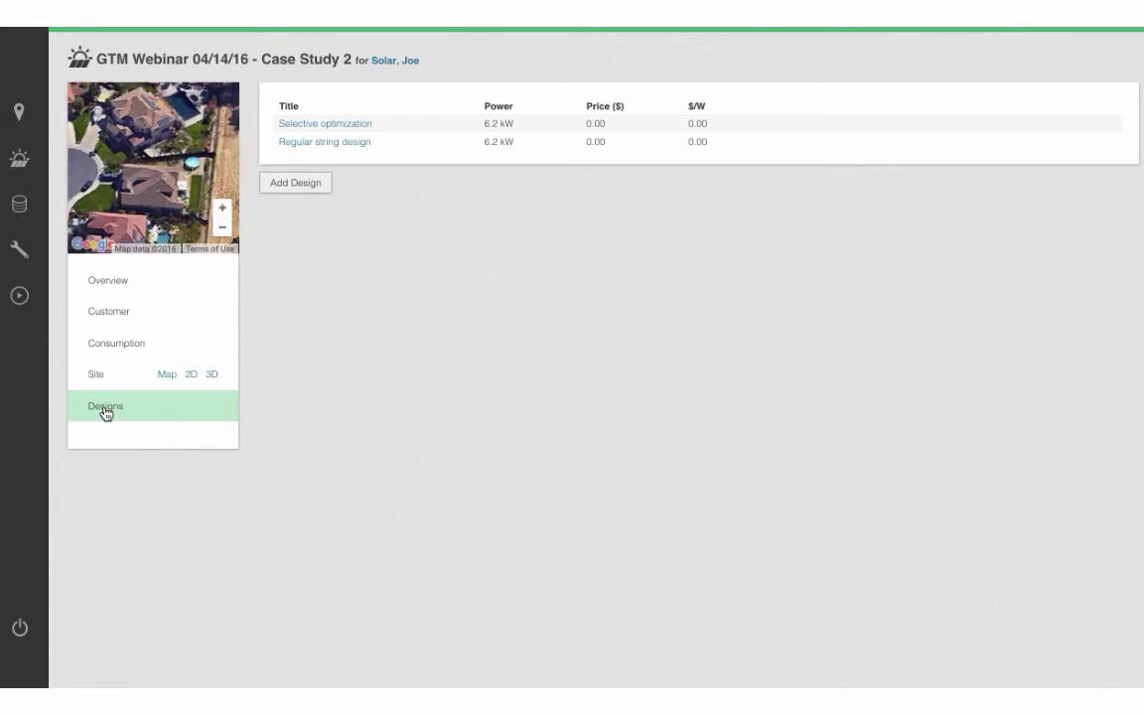
{"action": "left_click", "coordinate": [342, 142]}
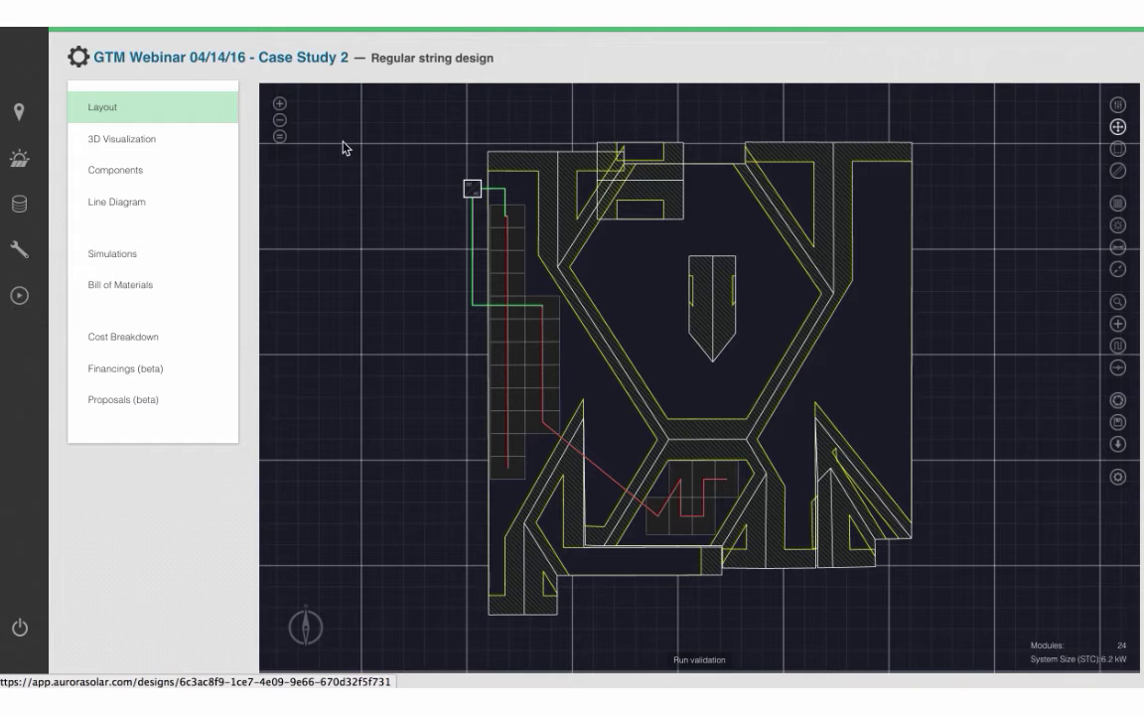
{"action": "scroll", "coordinate": [421, 330], "scroll_direction": "up", "scroll_amount": 1}
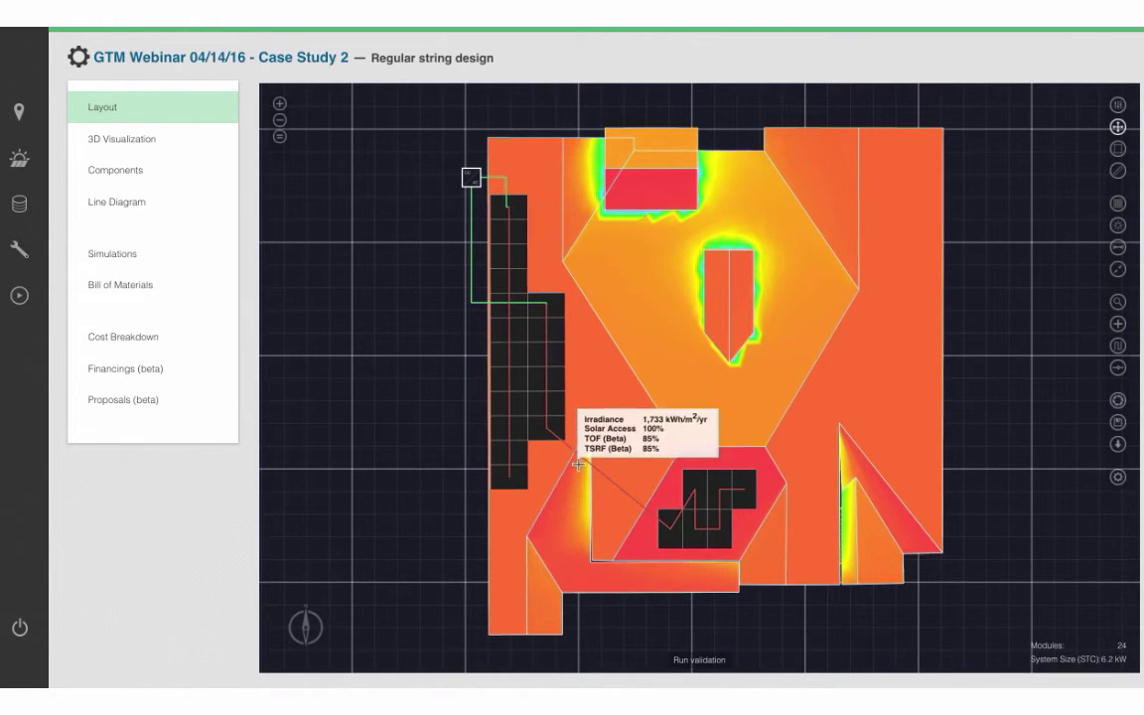
{"action": "left_click", "coordinate": [729, 496]}
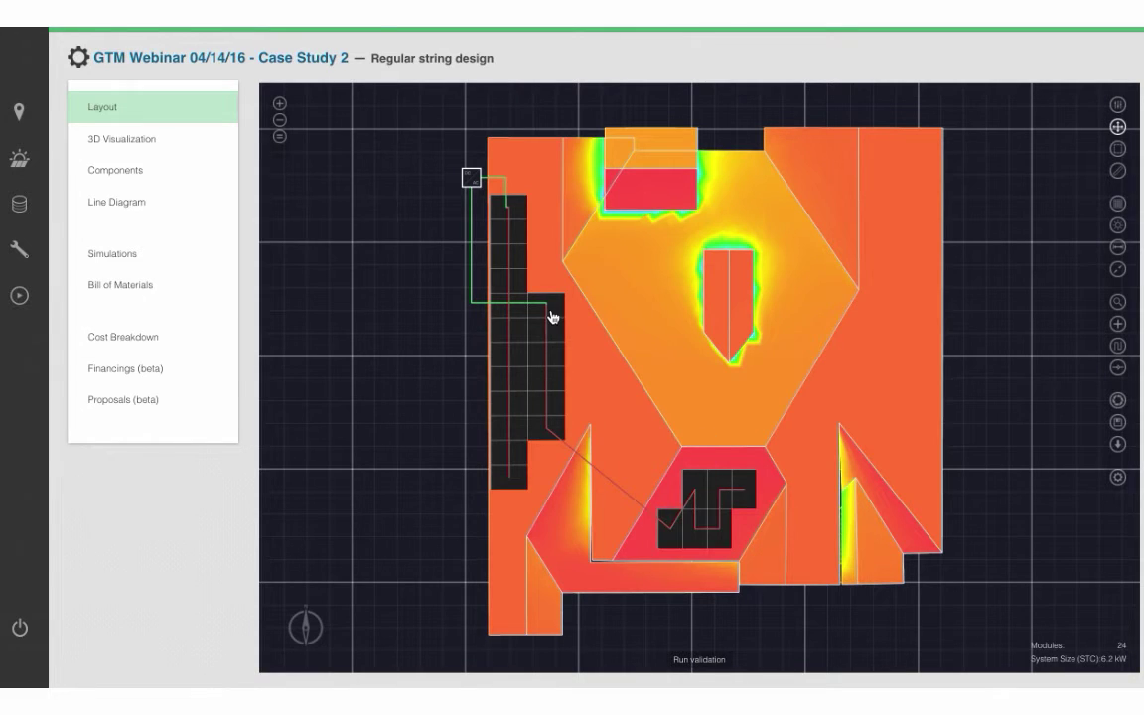
Step: Compare the simulation results of Case Study 2's regular string and selective optimization designs, checking the optimizer placement between them
{"action": "left_click", "coordinate": [126, 261]}
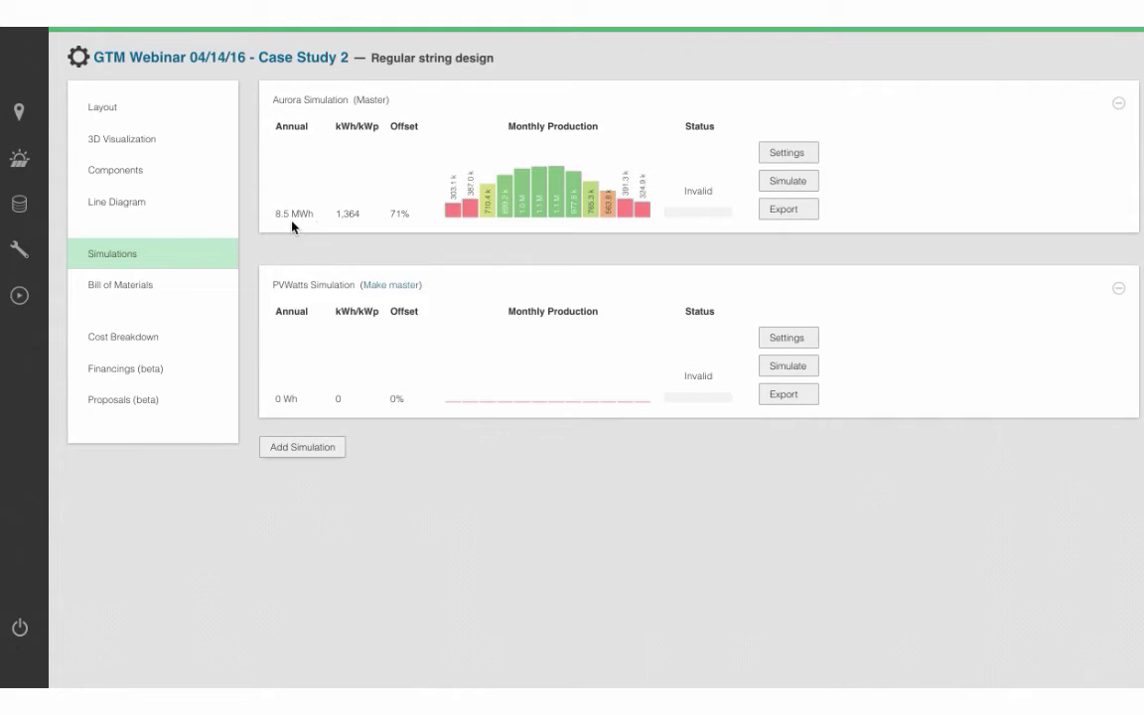
{"action": "left_click", "coordinate": [419, 57]}
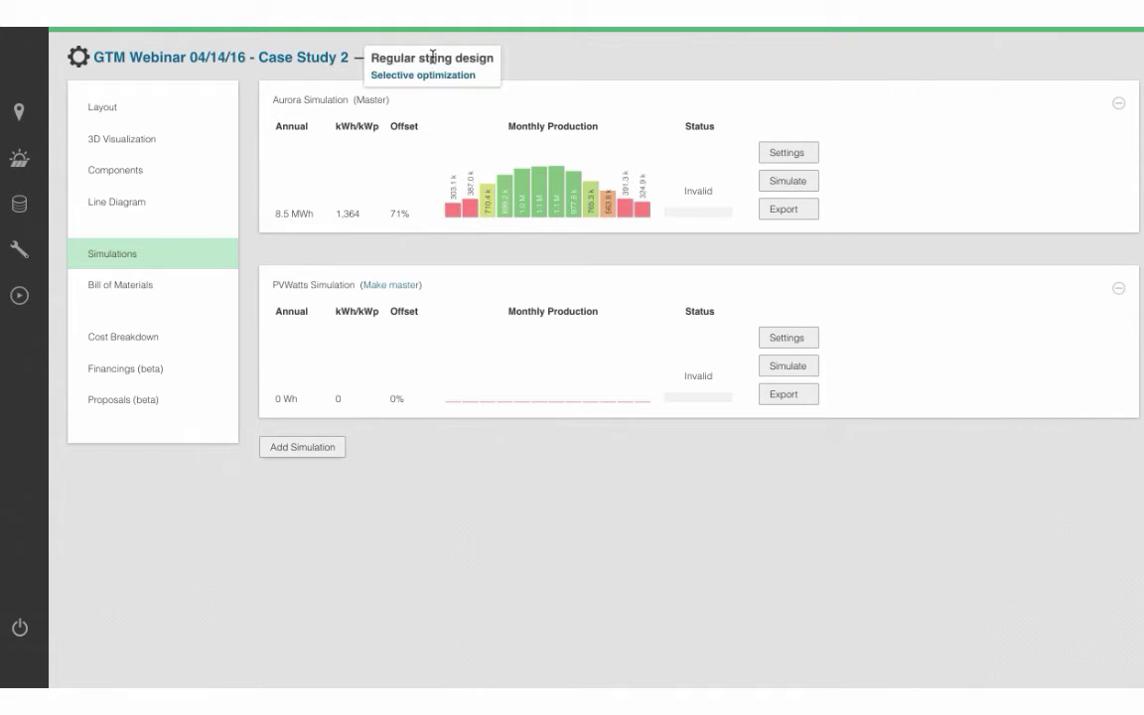
{"action": "left_click", "coordinate": [424, 74]}
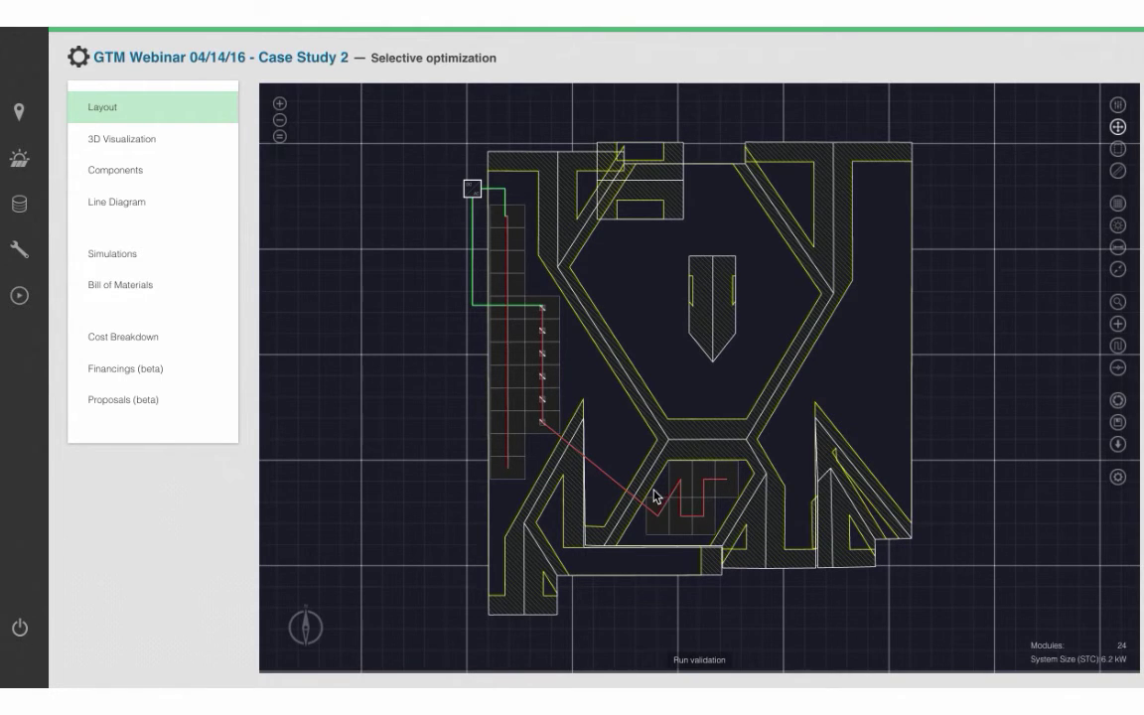
{"action": "left_click", "coordinate": [118, 256]}
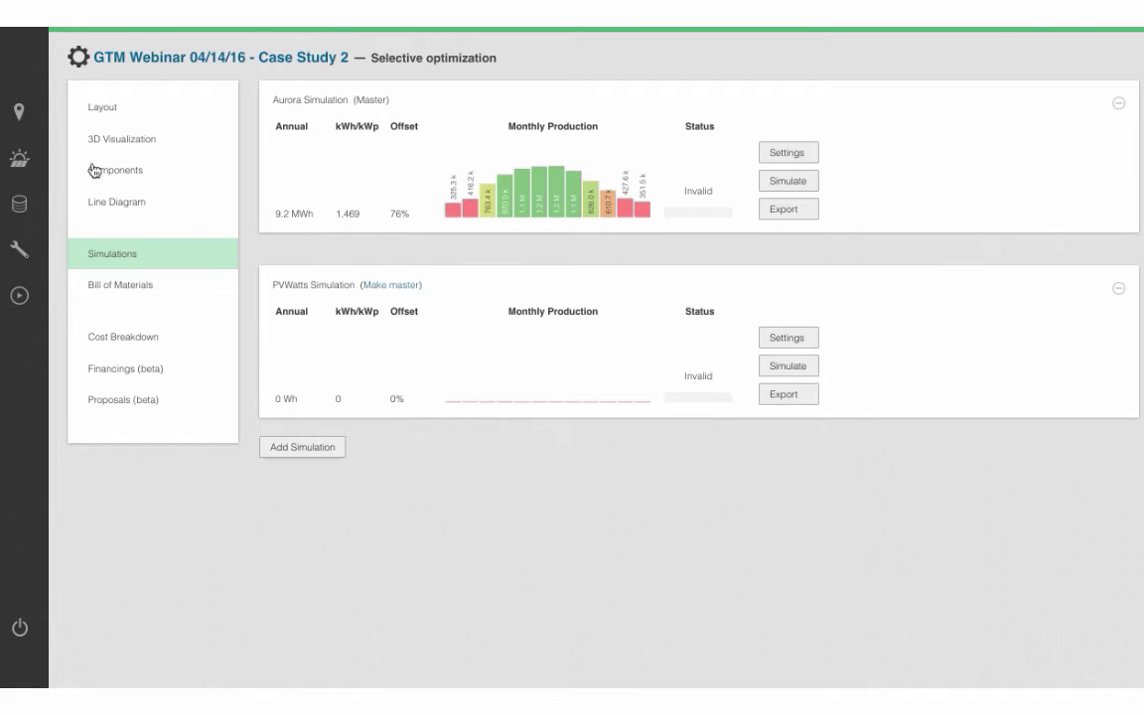
Step: Open the GTM Webinar 04/14/16 - Case Study 3 project and examine its 2D roof model over the satellite image
{"action": "left_click", "coordinate": [20, 159]}
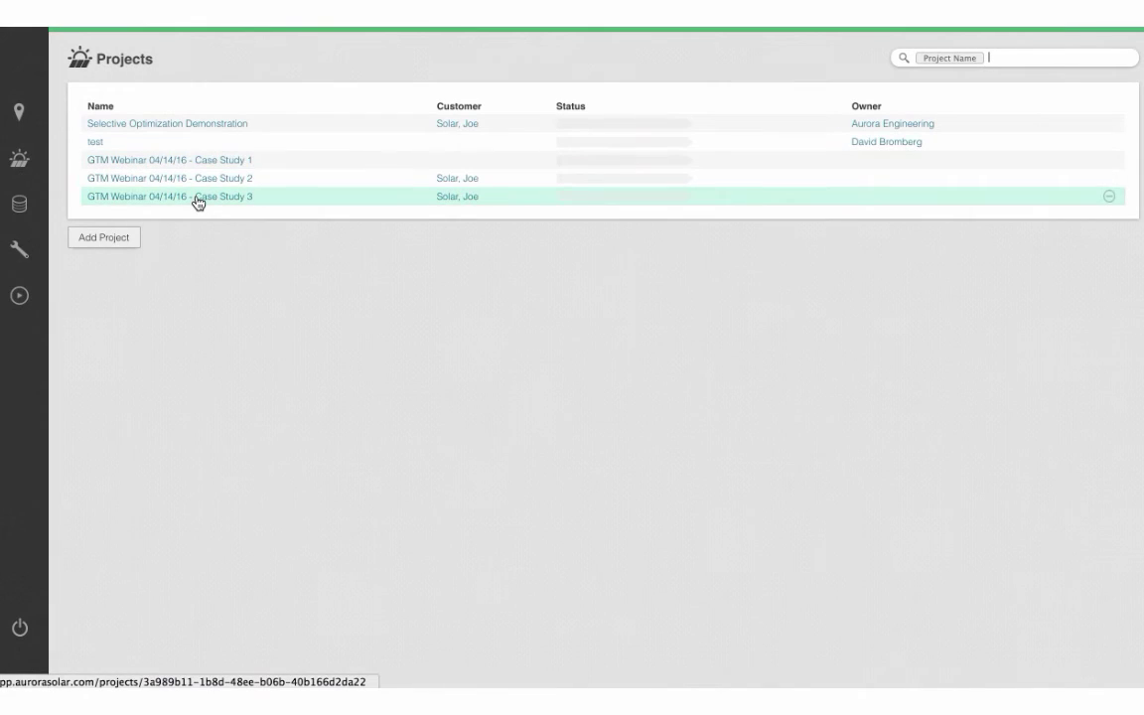
{"action": "left_click", "coordinate": [198, 203]}
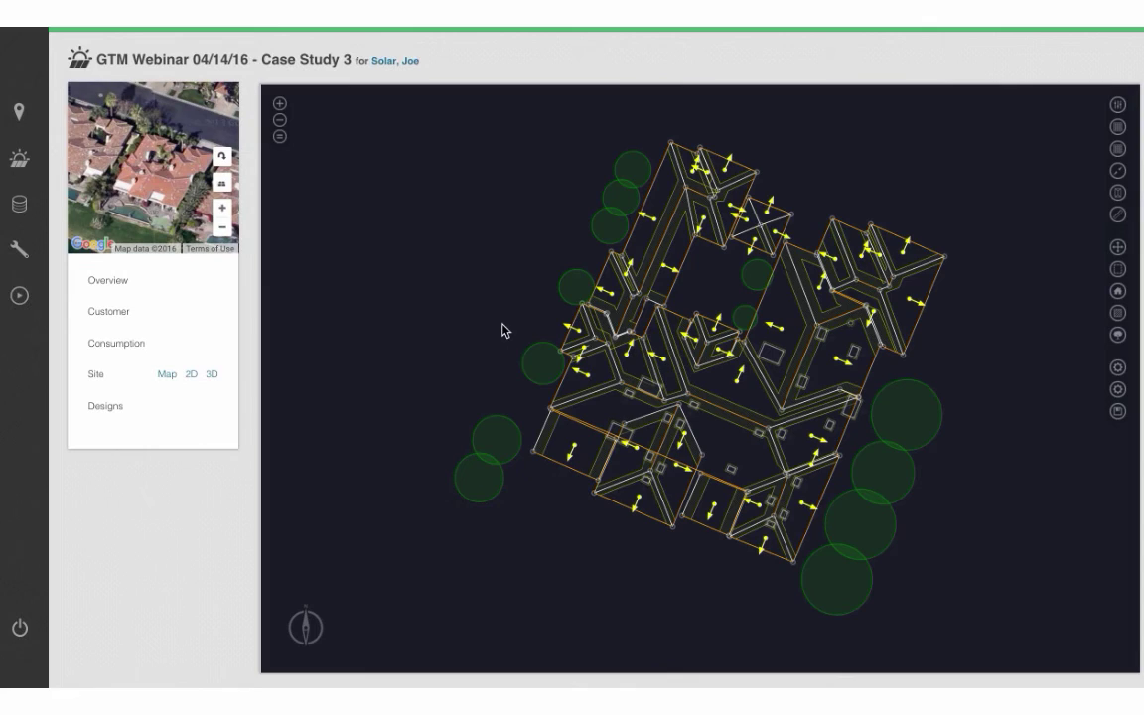
{"action": "scroll", "coordinate": [751, 336], "scroll_direction": "up", "scroll_amount": 3}
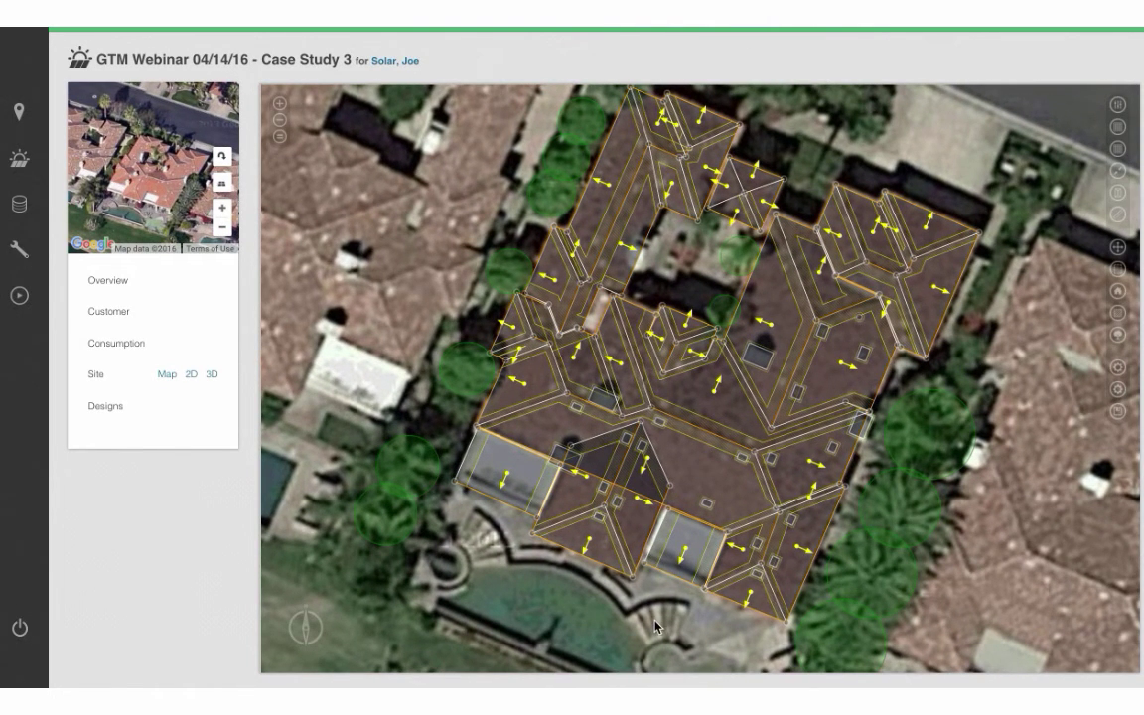
{"action": "scroll", "coordinate": [695, 513], "scroll_direction": "up", "scroll_amount": 1}
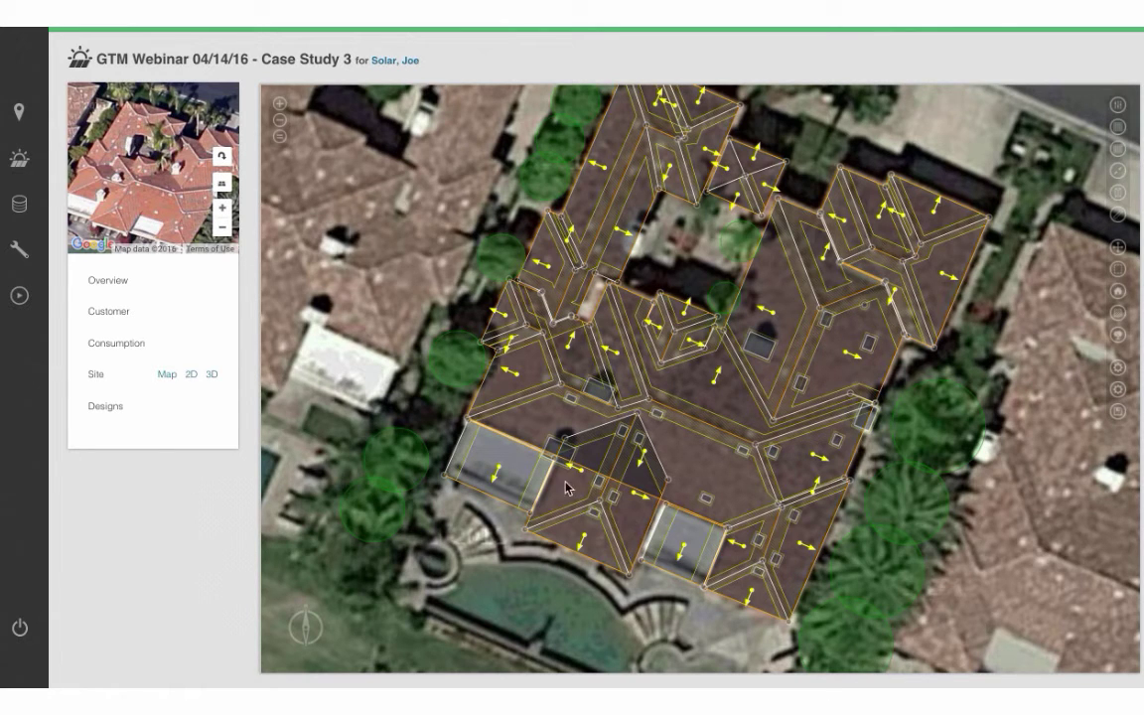
{"action": "scroll", "coordinate": [596, 596], "scroll_direction": "down", "scroll_amount": 2}
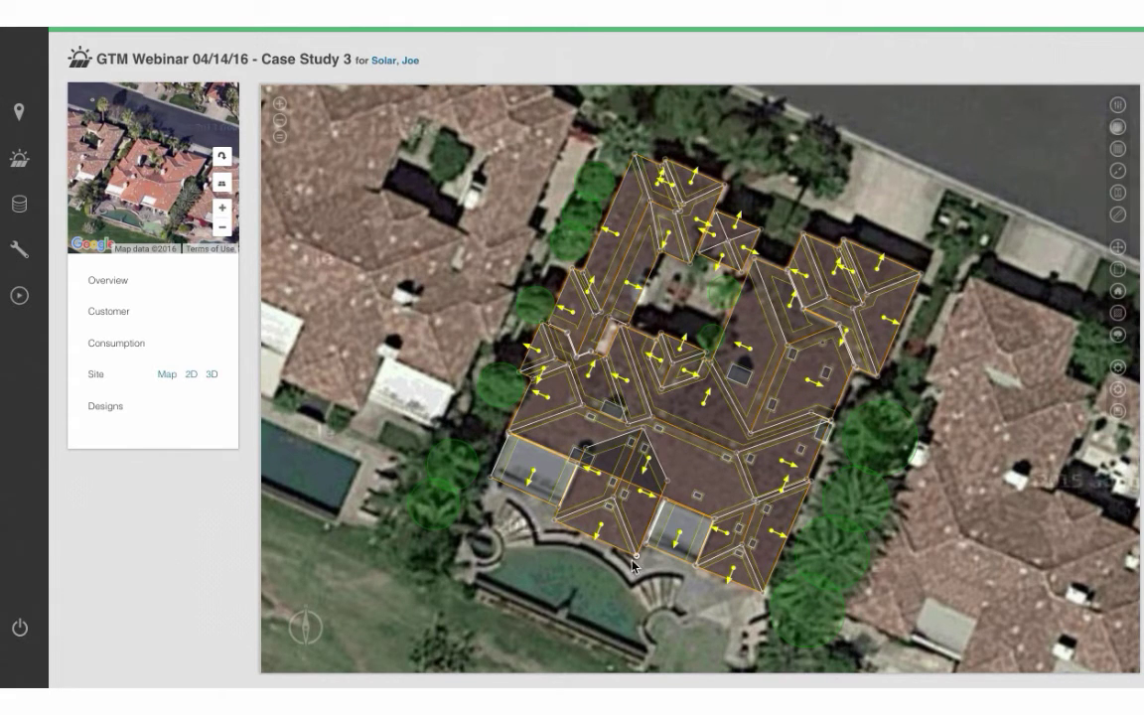
{"action": "scroll", "coordinate": [575, 571], "scroll_direction": "up", "scroll_amount": 1}
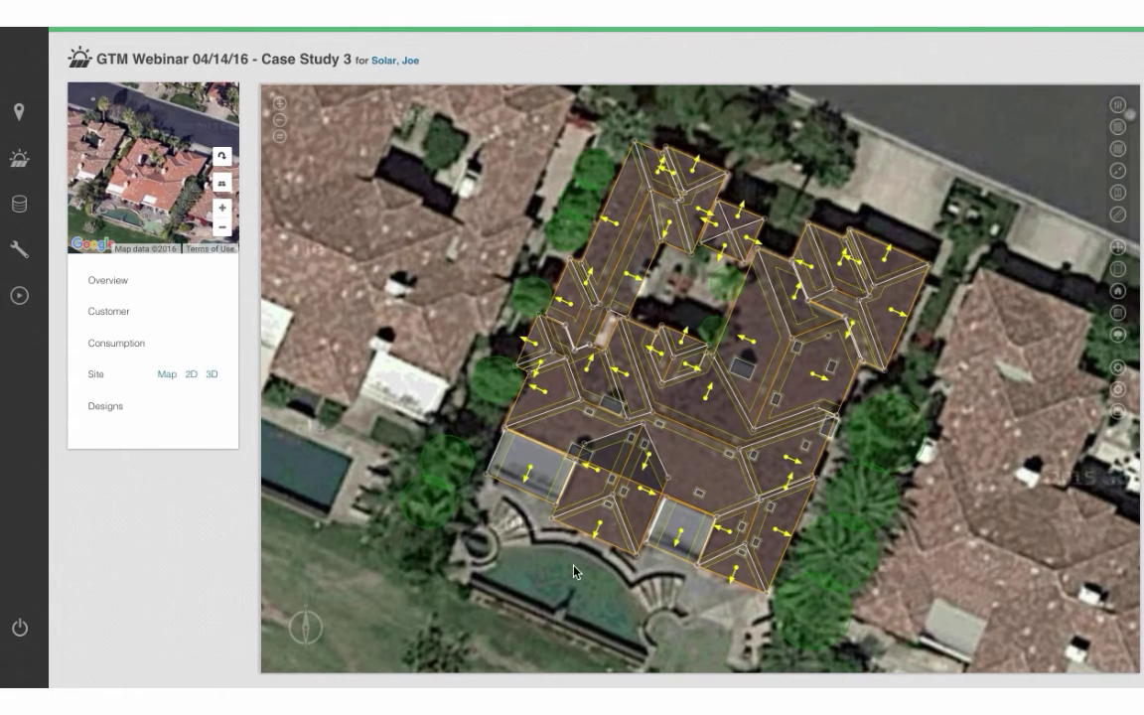
Step: Open Case Study 3's regular string design and show the irradiance map over its module layout
{"action": "left_click", "coordinate": [107, 407]}
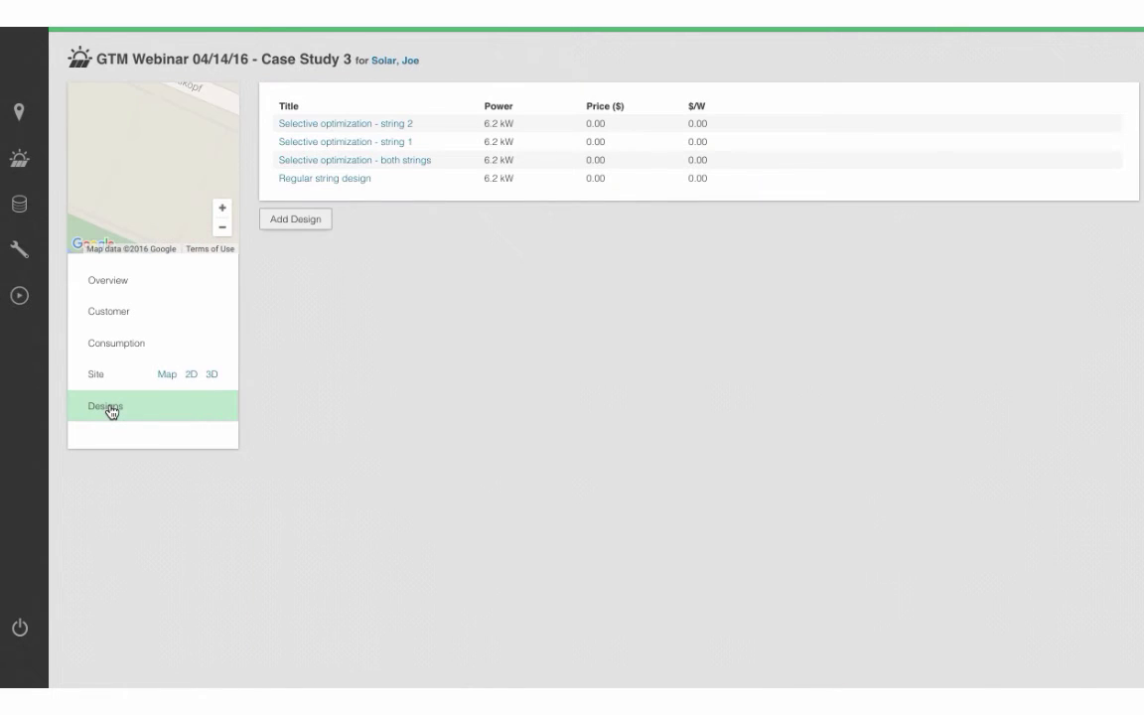
{"action": "left_click", "coordinate": [317, 185]}
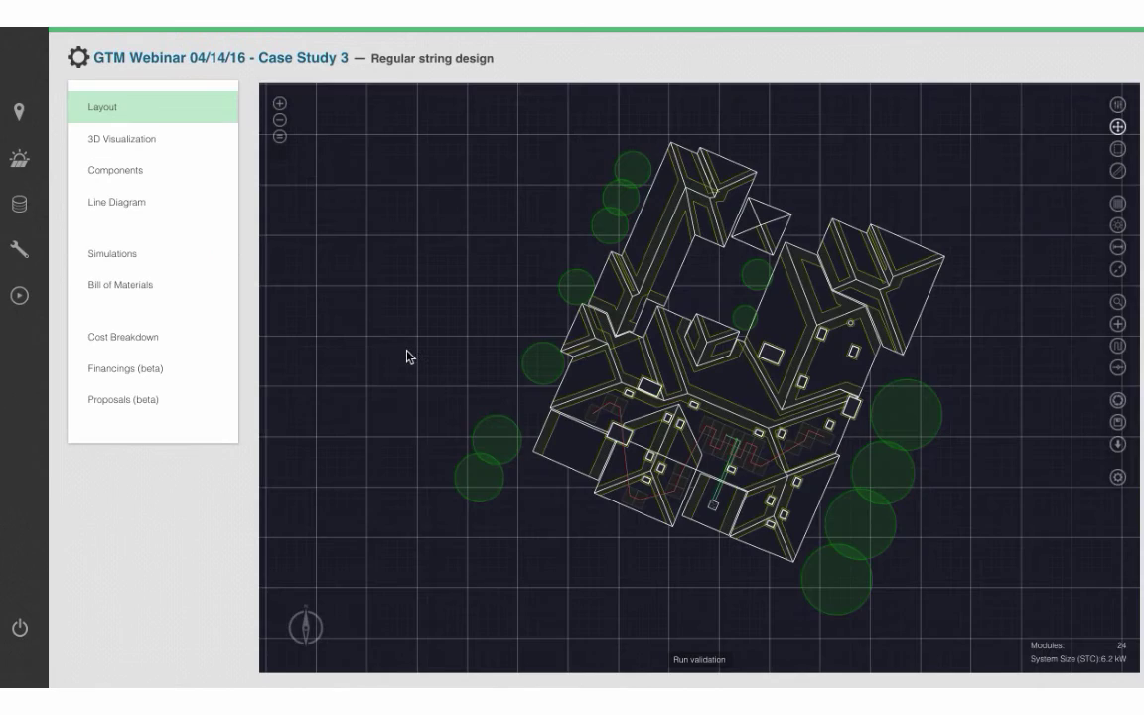
{"action": "scroll", "coordinate": [558, 528], "scroll_direction": "up", "scroll_amount": 2}
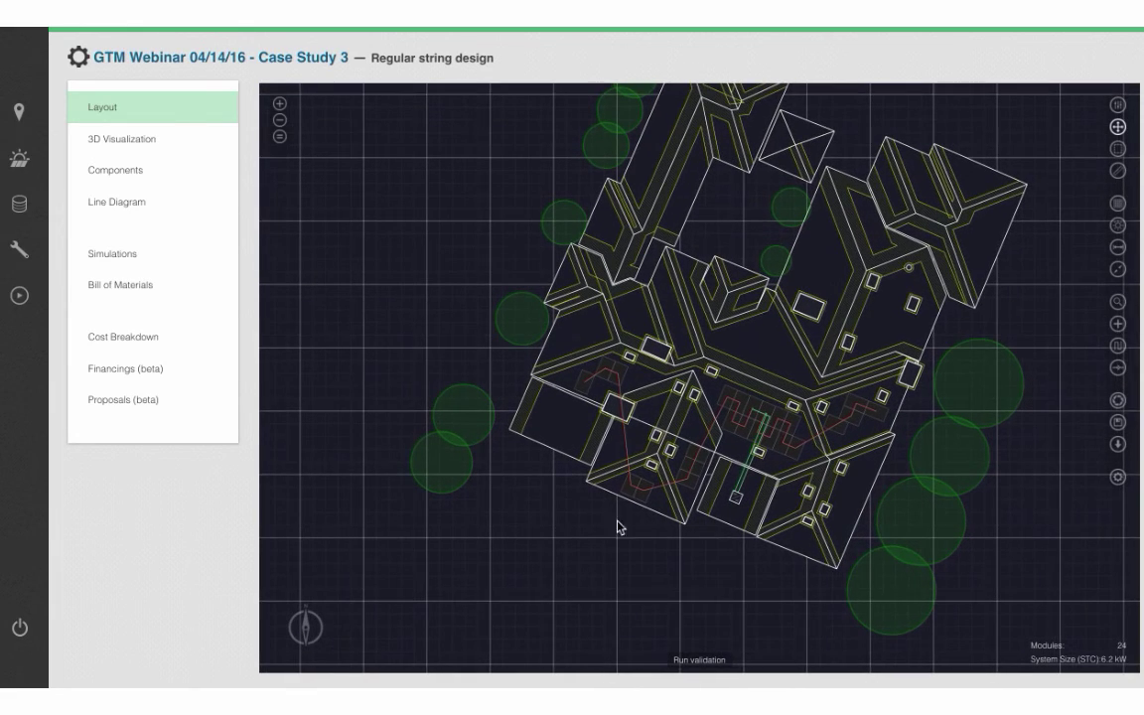
{"action": "scroll", "coordinate": [704, 554], "scroll_direction": "up", "scroll_amount": 2}
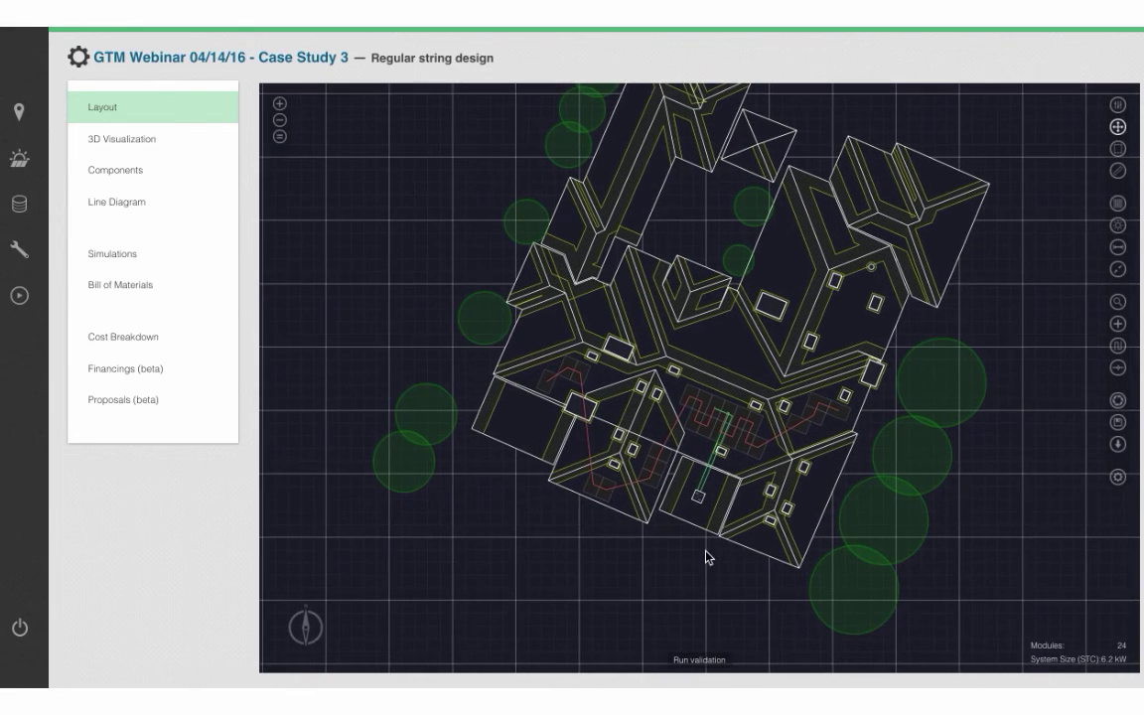
{"action": "scroll", "coordinate": [705, 554], "scroll_direction": "down", "scroll_amount": 1}
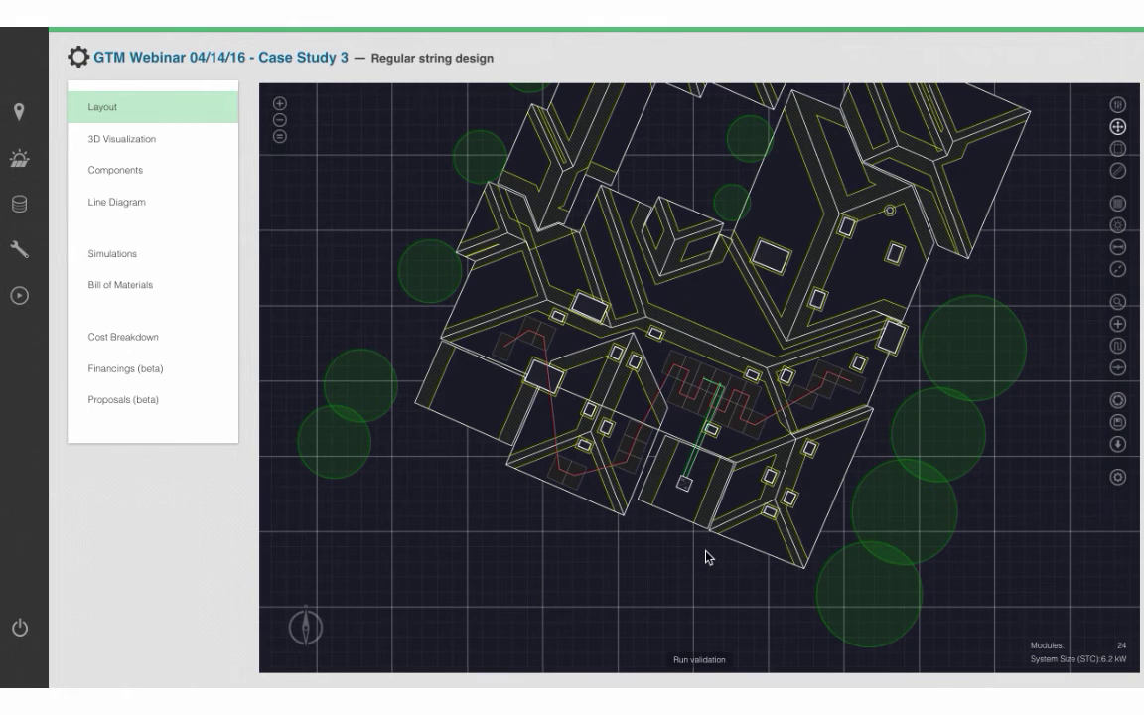
{"action": "key", "text": "i"}
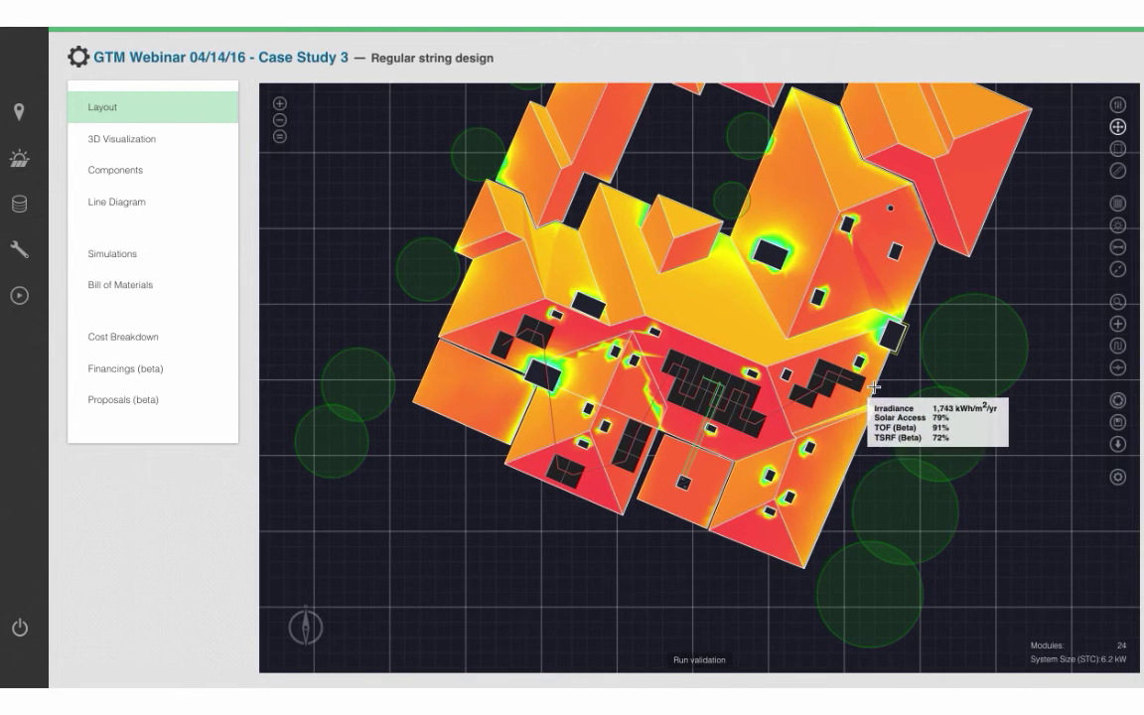
Step: Examine the regular string design's modules in 3D and show the shadows cast on them for October 25th, 3pm
{"action": "left_click", "coordinate": [824, 381]}
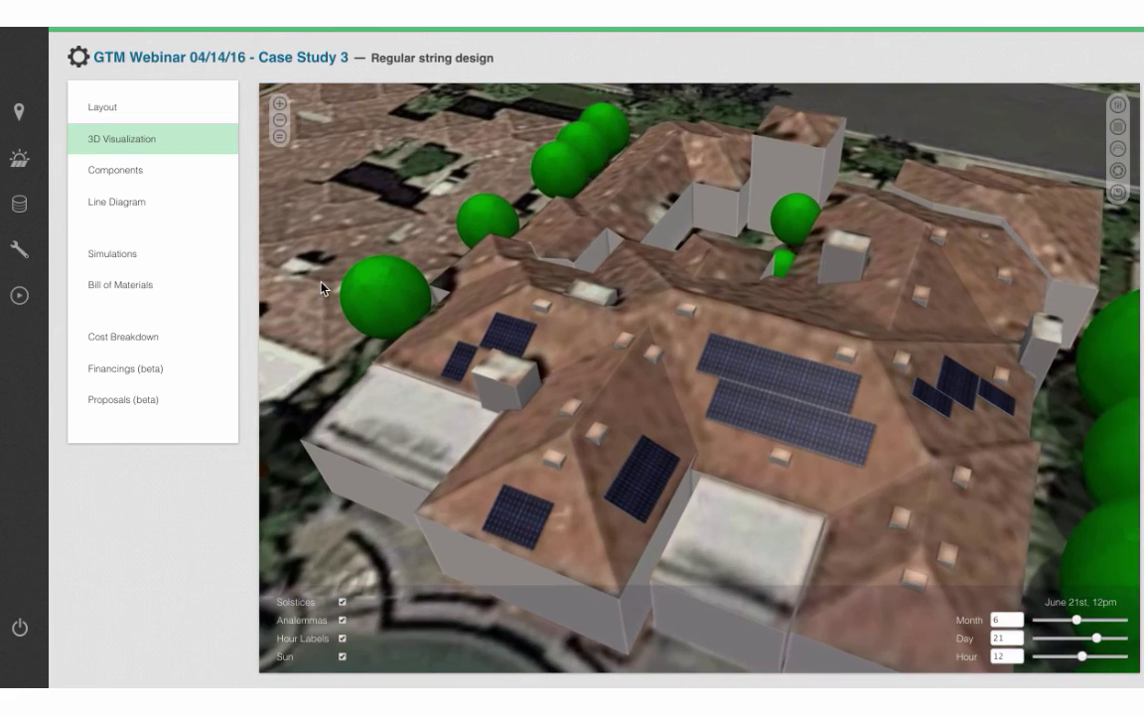
{"action": "left_click_drag", "start_coordinate": [325, 289], "coordinate": [393, 261]}
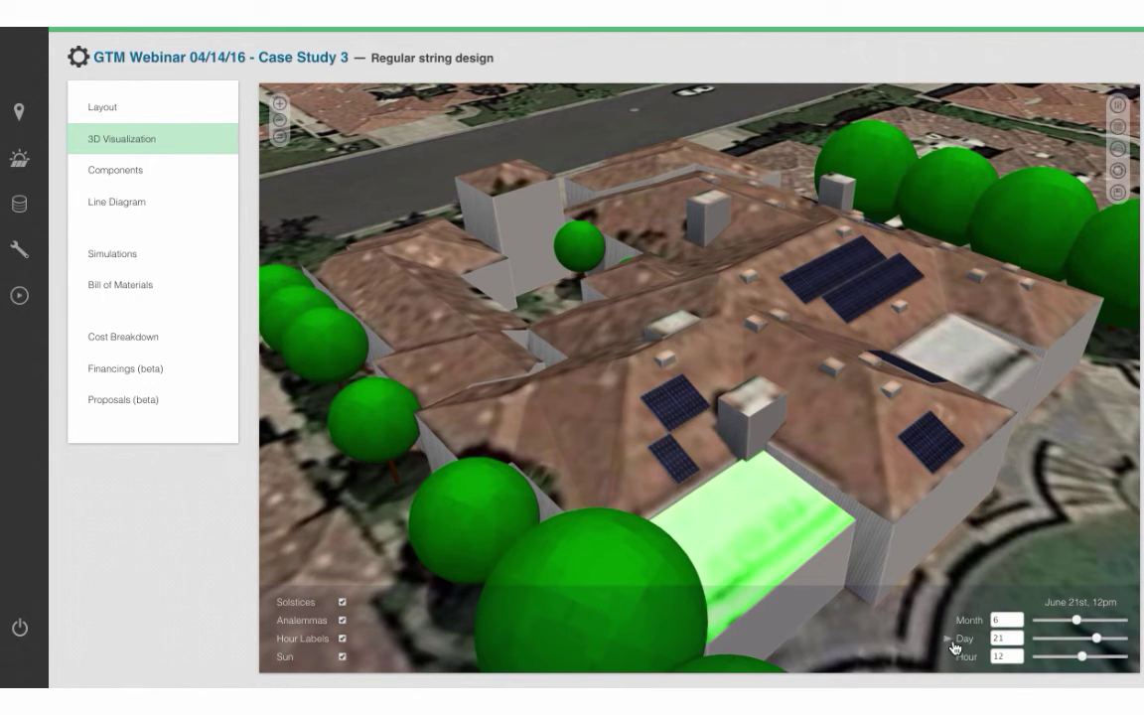
{"action": "mouse_move", "coordinate": [1082, 656]}
{"action": "left_mouse_down"}
{"action": "mouse_move", "coordinate": [1097, 656]}
{"action": "mouse_move", "coordinate": [1085, 624]}
{"action": "mouse_move", "coordinate": [1107, 619]}
{"action": "left_mouse_up"}
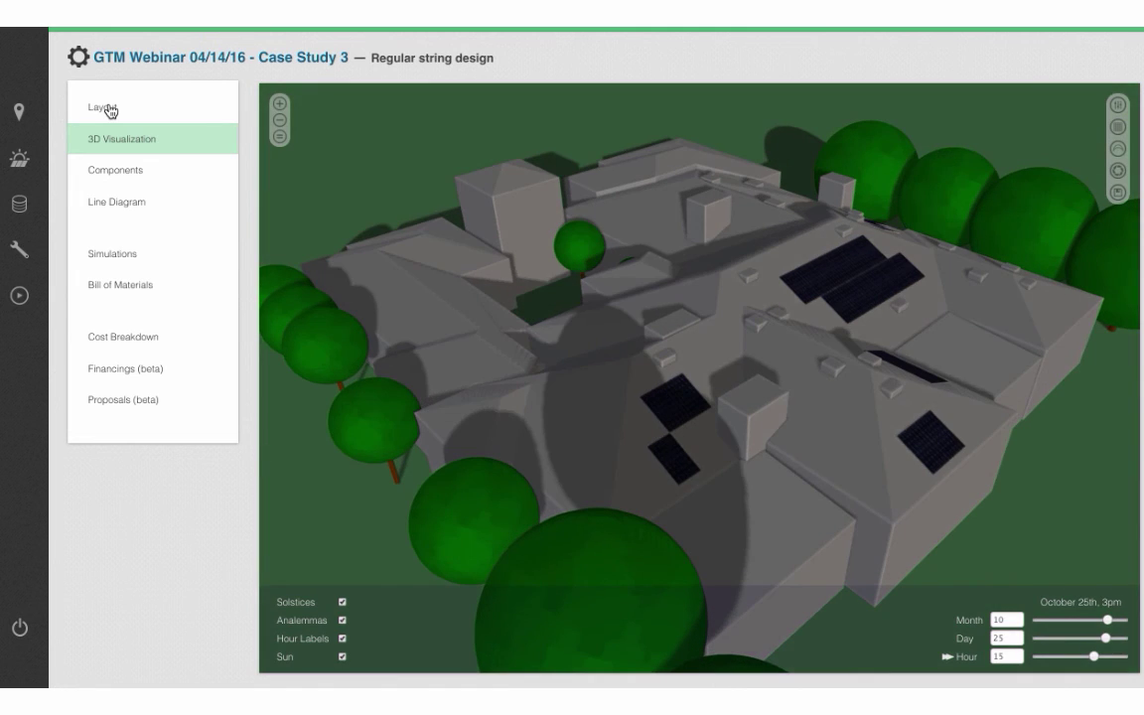
Step: Review the regular string design's stringing in the 2D layout and check its simulation results
{"action": "left_click", "coordinate": [110, 110]}
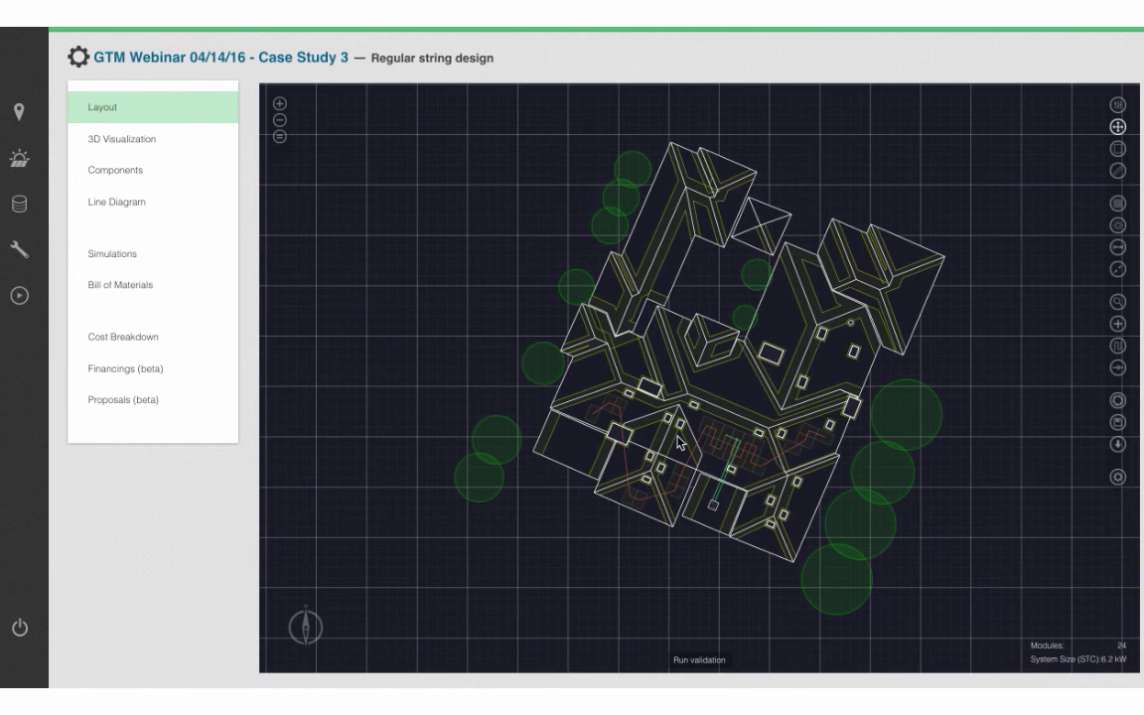
{"action": "scroll", "coordinate": [679, 443], "scroll_direction": "up", "scroll_amount": 3}
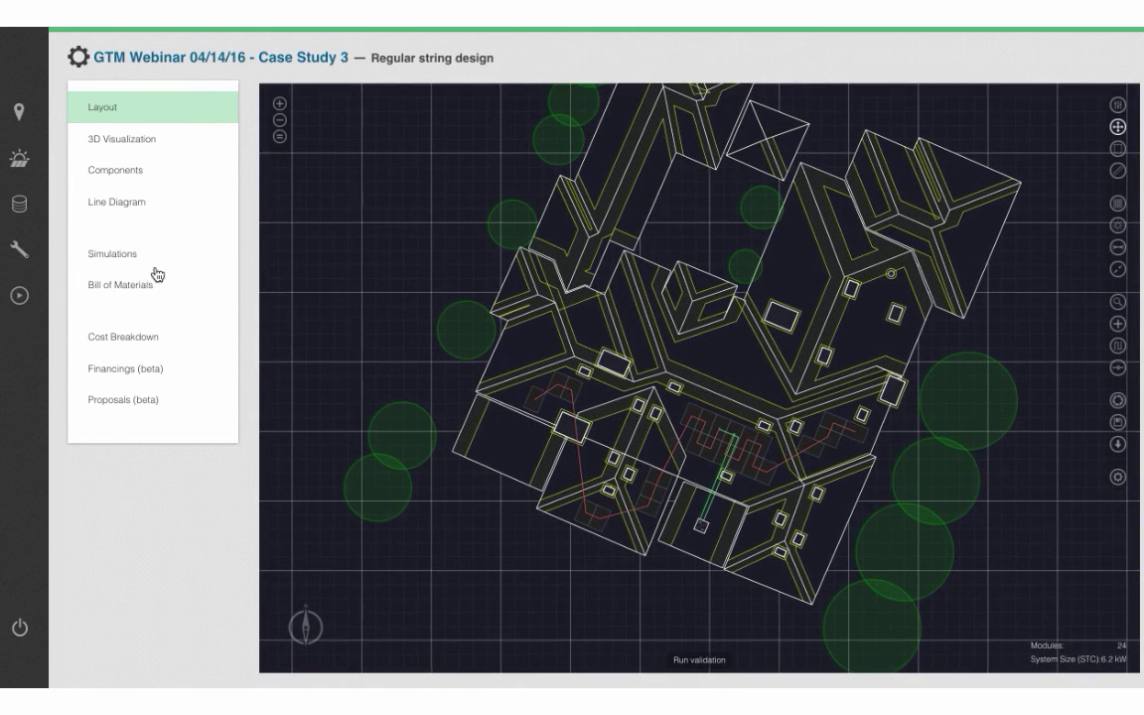
{"action": "left_click", "coordinate": [140, 264]}
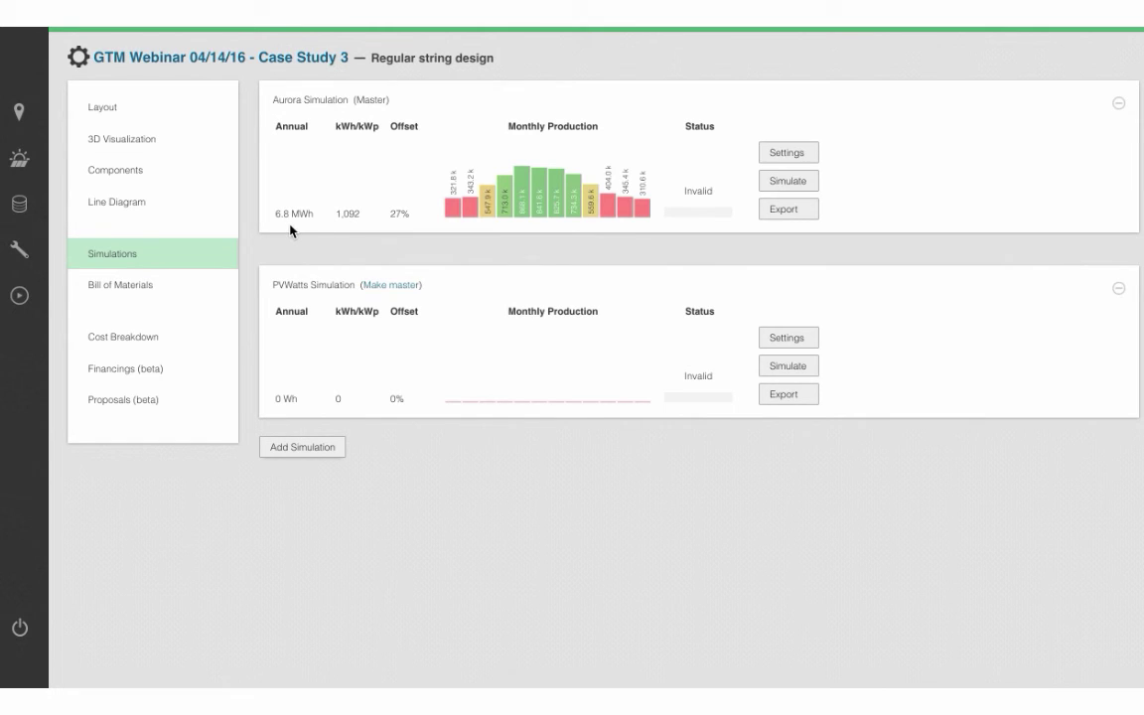
Step: Open Case Study 3's Selective optimization - string 1 design and check its optimizer placement and simulation results
{"action": "mouse_move", "coordinate": [436, 58]}
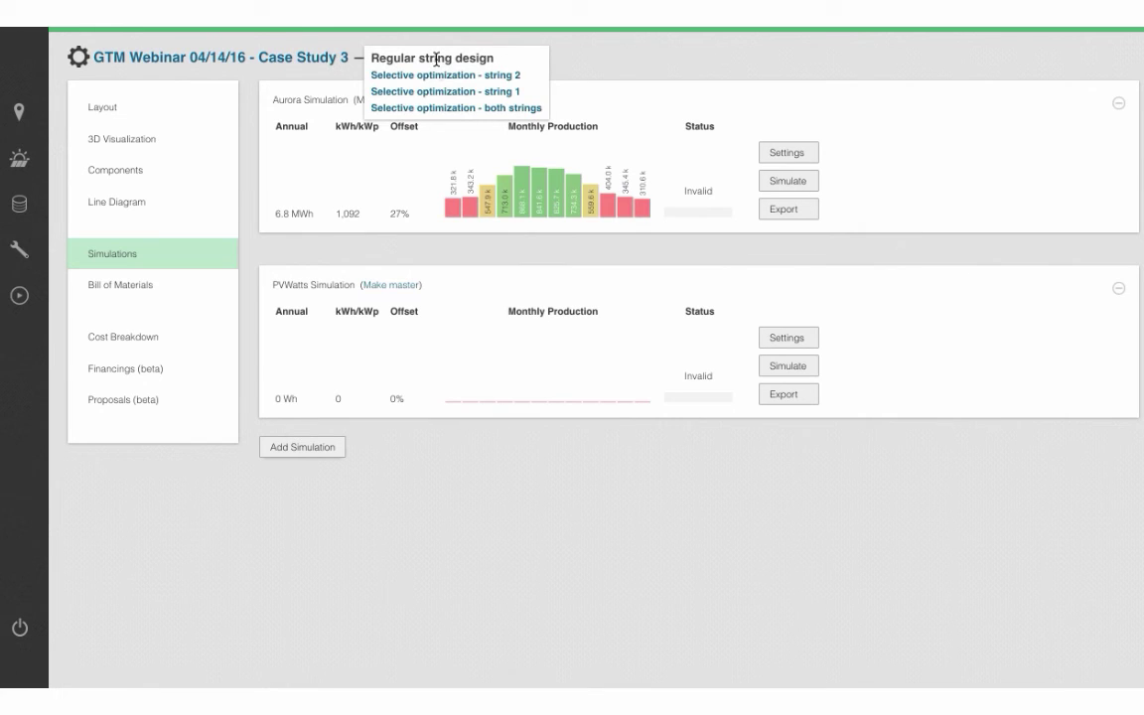
{"action": "left_click", "coordinate": [437, 93]}
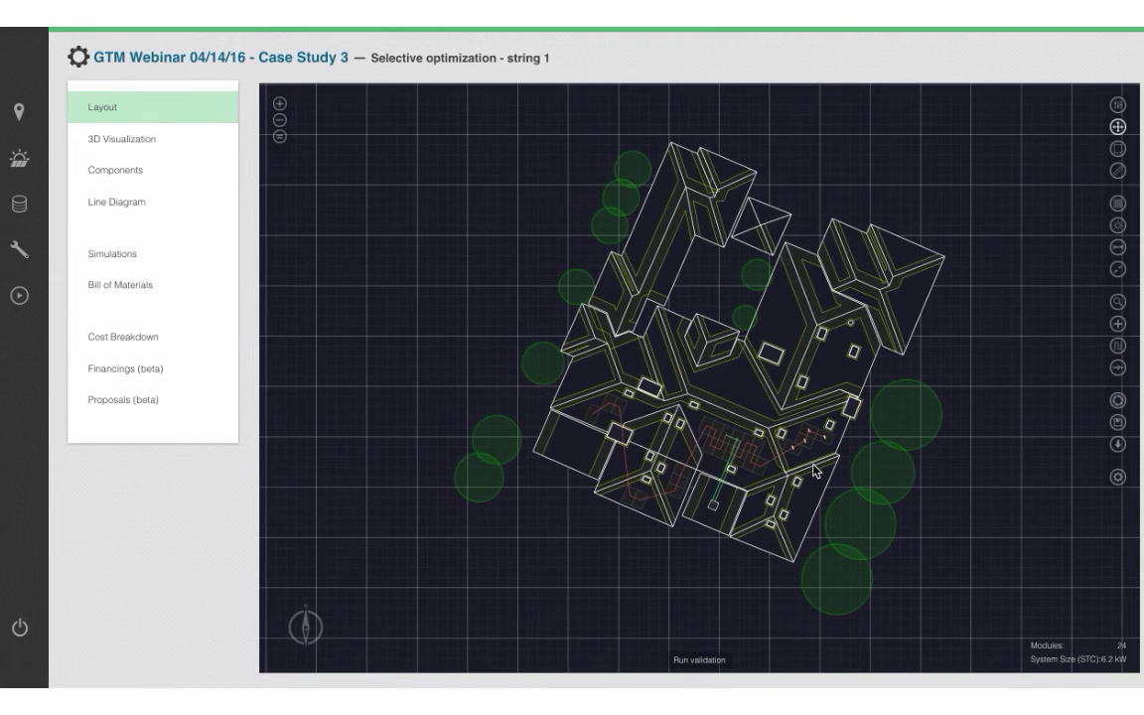
{"action": "scroll", "coordinate": [836, 486], "scroll_direction": "up", "scroll_amount": 5}
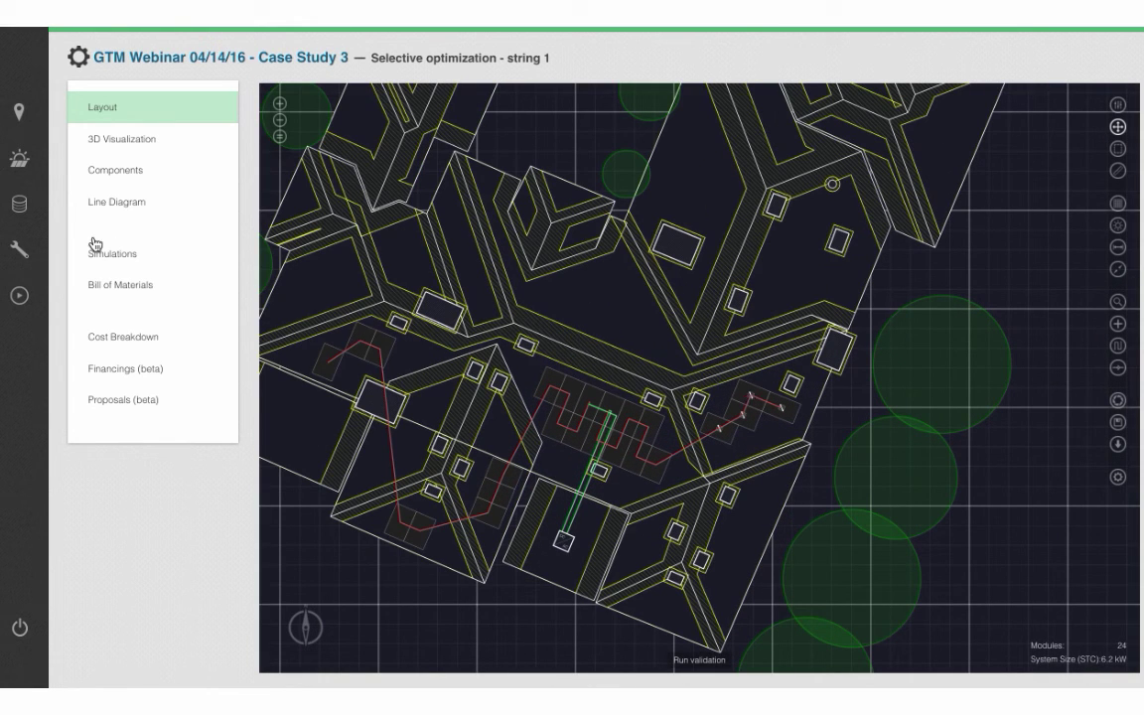
{"action": "left_click", "coordinate": [115, 258]}
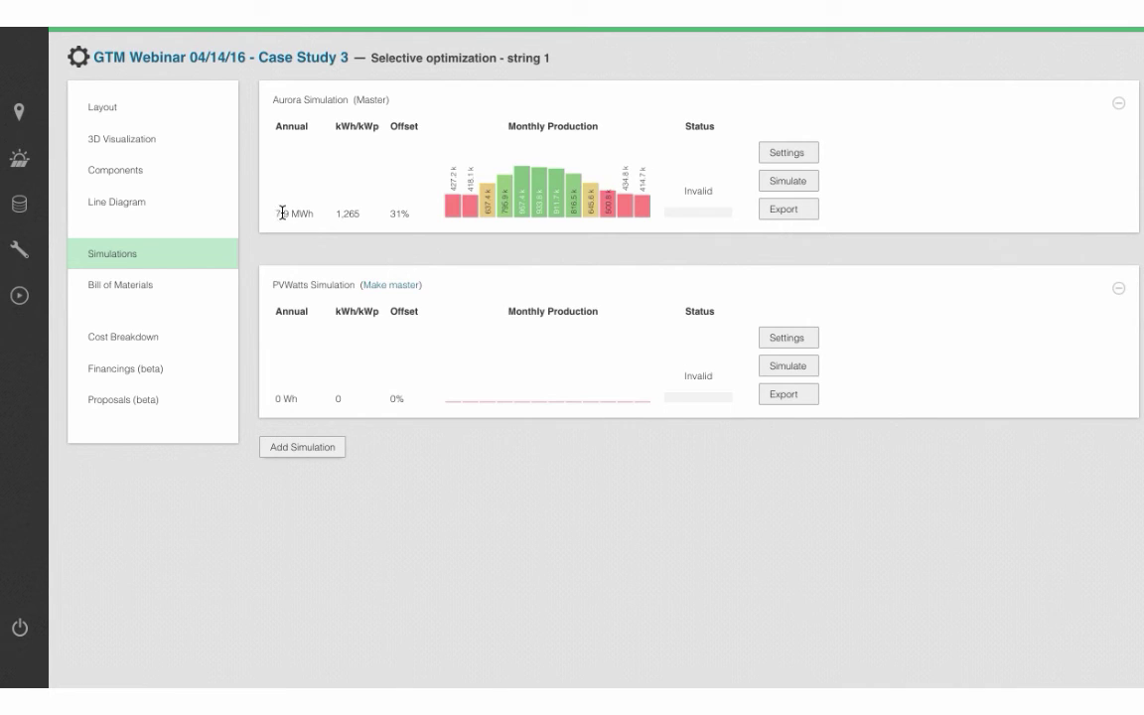
Step: Switch to the Selective optimization - string 2 design and check its optimizer placement and simulation results
{"action": "left_click", "coordinate": [463, 59]}
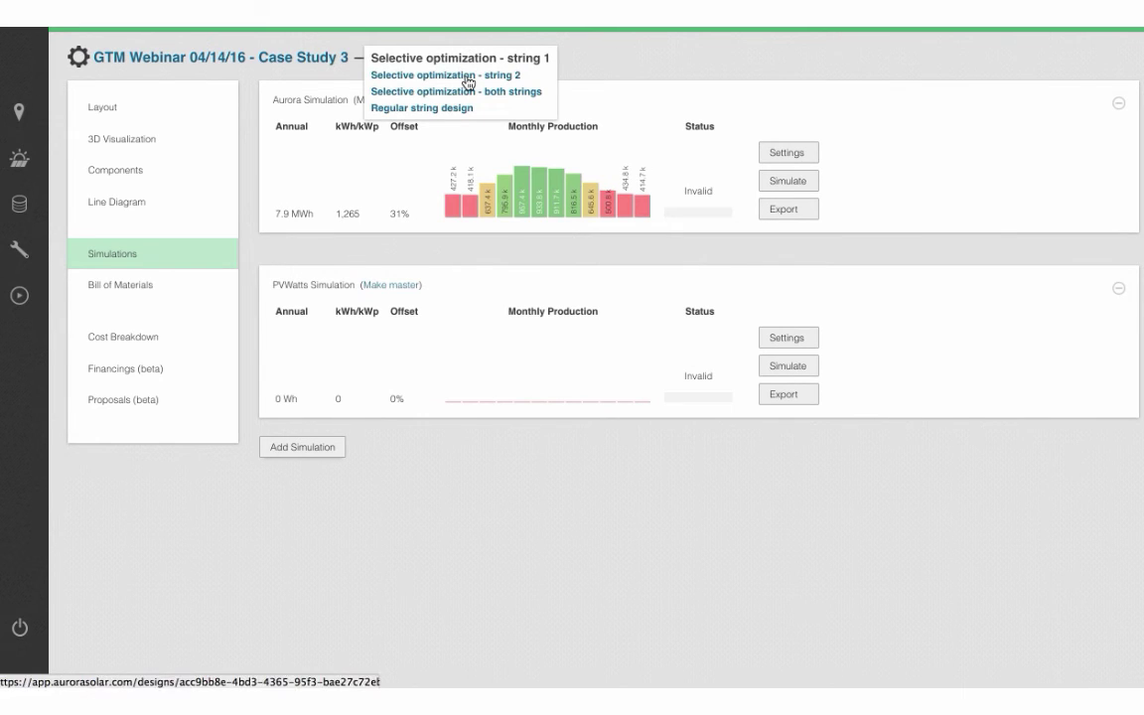
{"action": "left_click", "coordinate": [470, 78]}
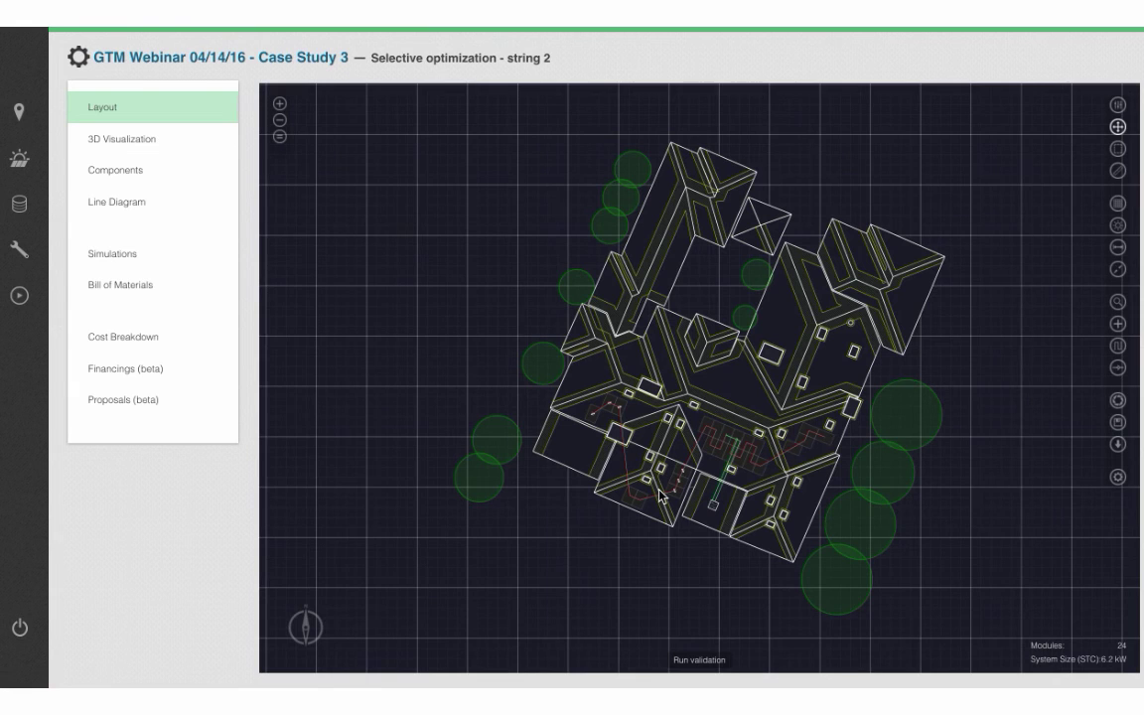
{"action": "scroll", "coordinate": [660, 497], "scroll_direction": "up", "scroll_amount": 3}
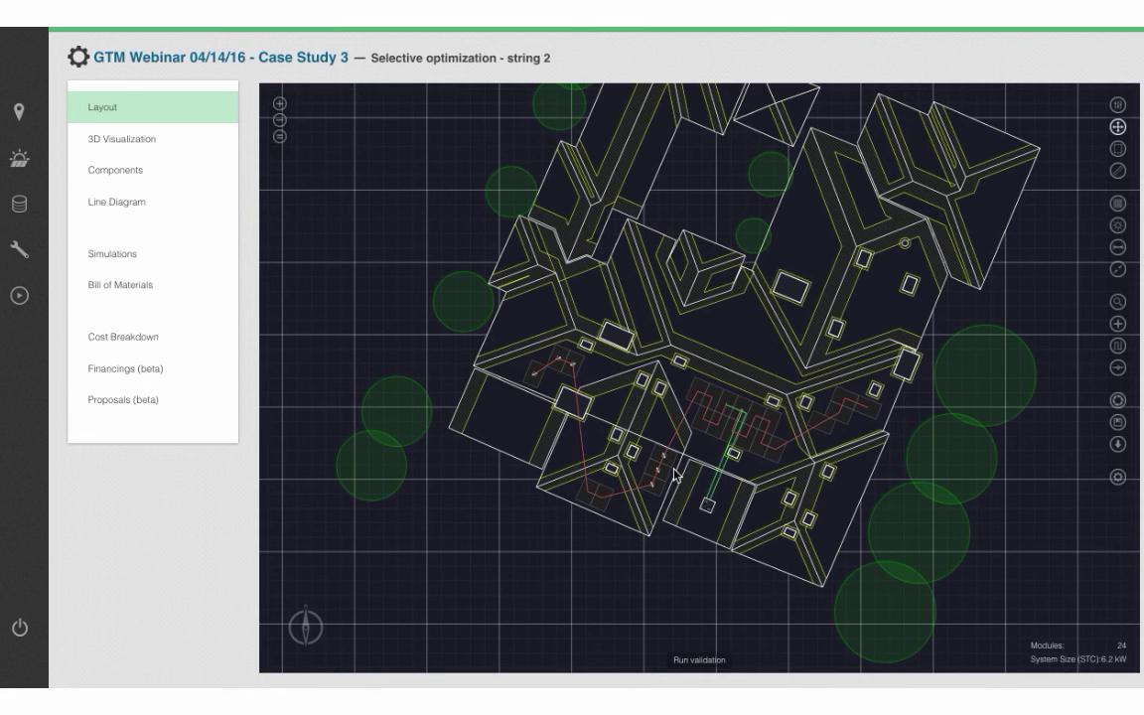
{"action": "left_click", "coordinate": [117, 260]}
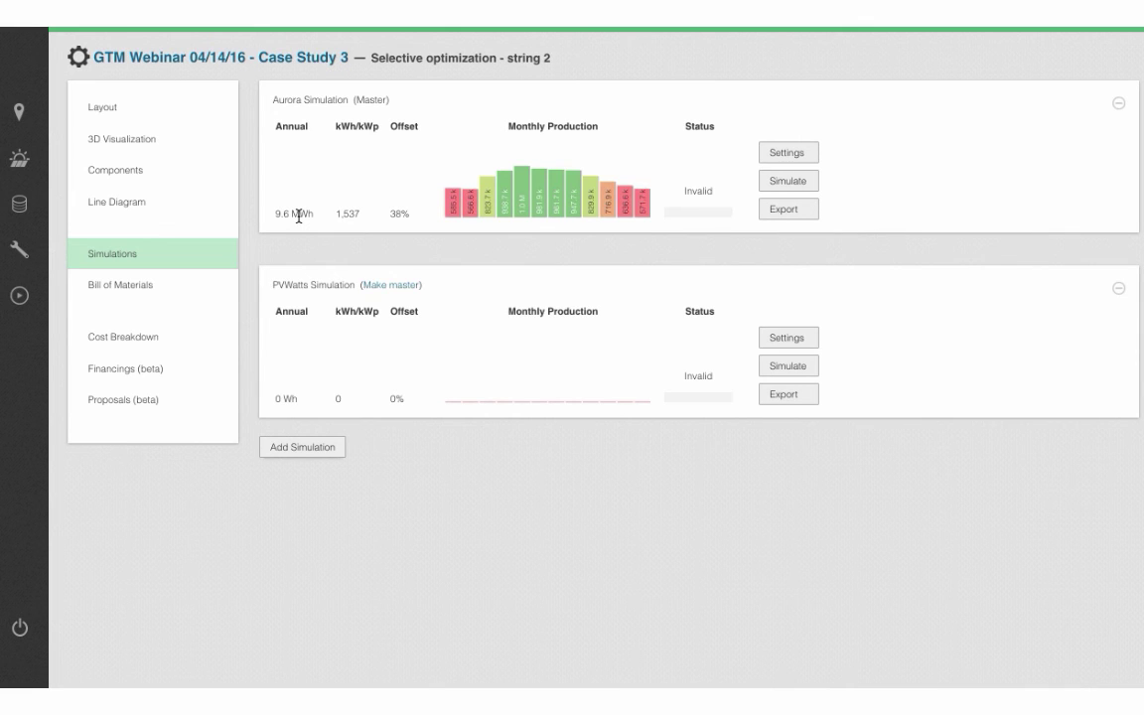
Step: Open the Selective optimization - both strings design, check its irradiance map and simulation results, and re-examine the optimizers in the layout
{"action": "mouse_move", "coordinate": [441, 52]}
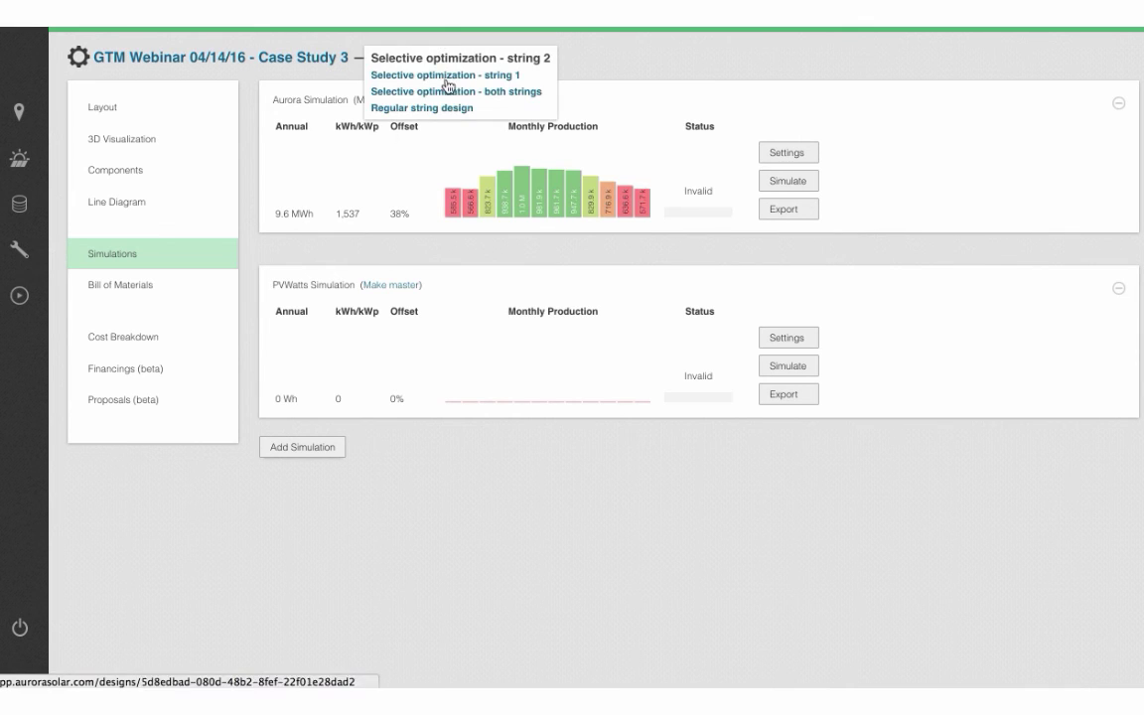
{"action": "left_click", "coordinate": [448, 91]}
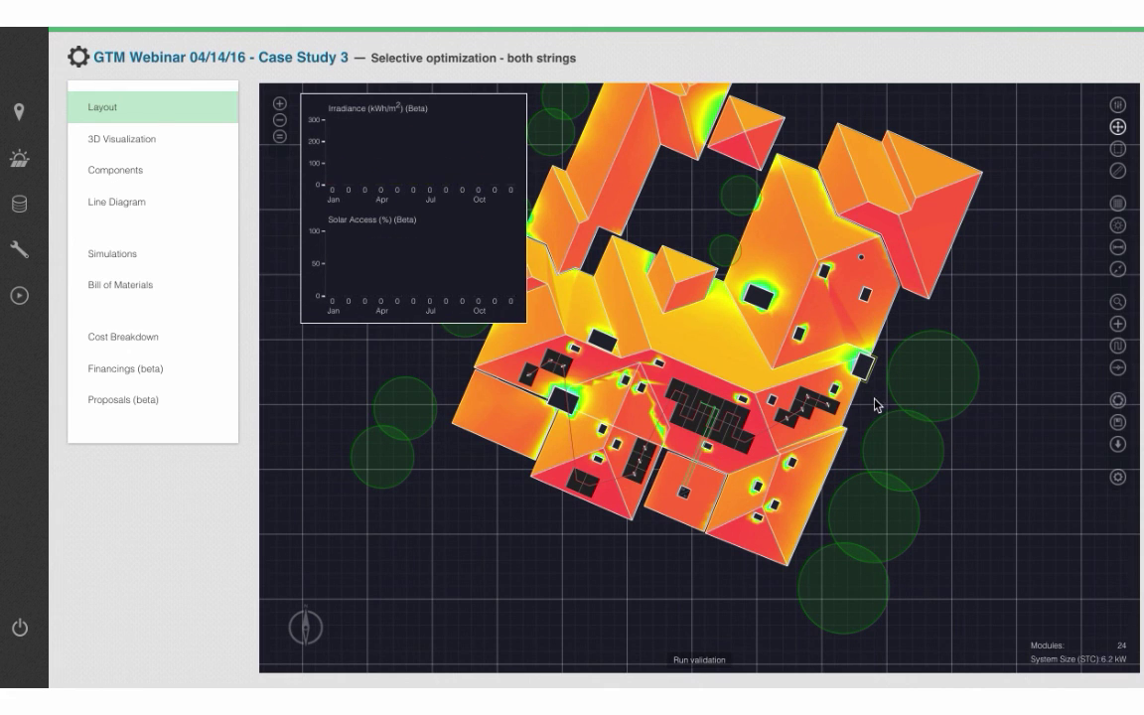
{"action": "left_click", "coordinate": [132, 257]}
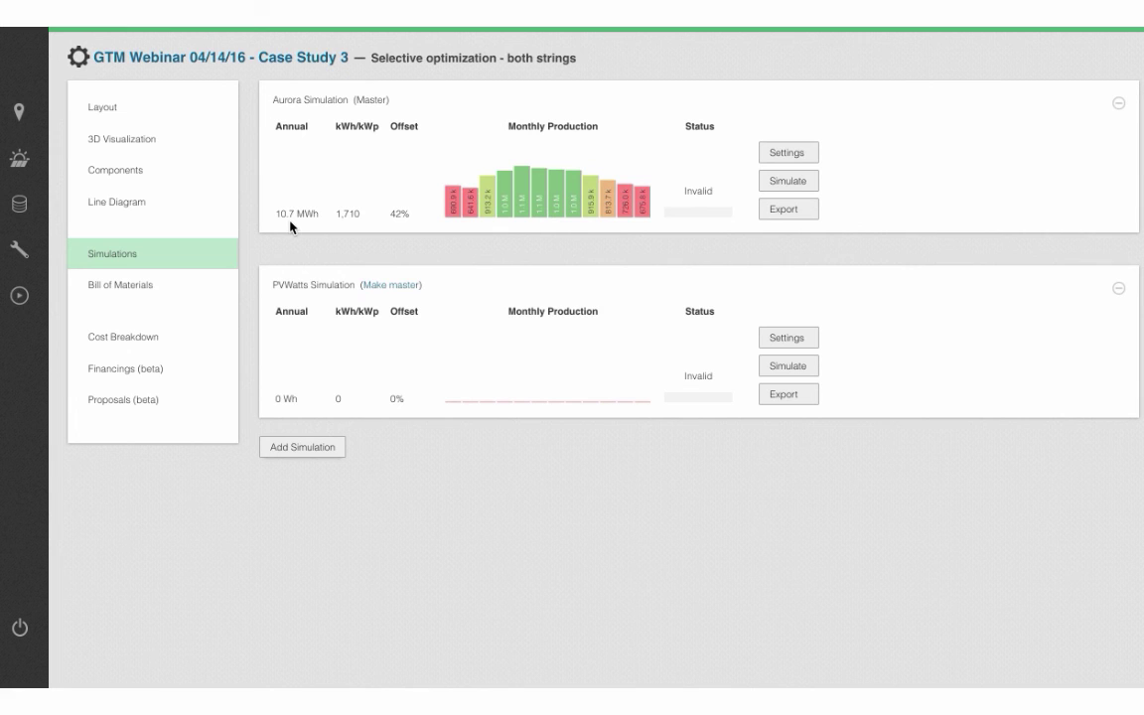
{"action": "left_click", "coordinate": [102, 111]}
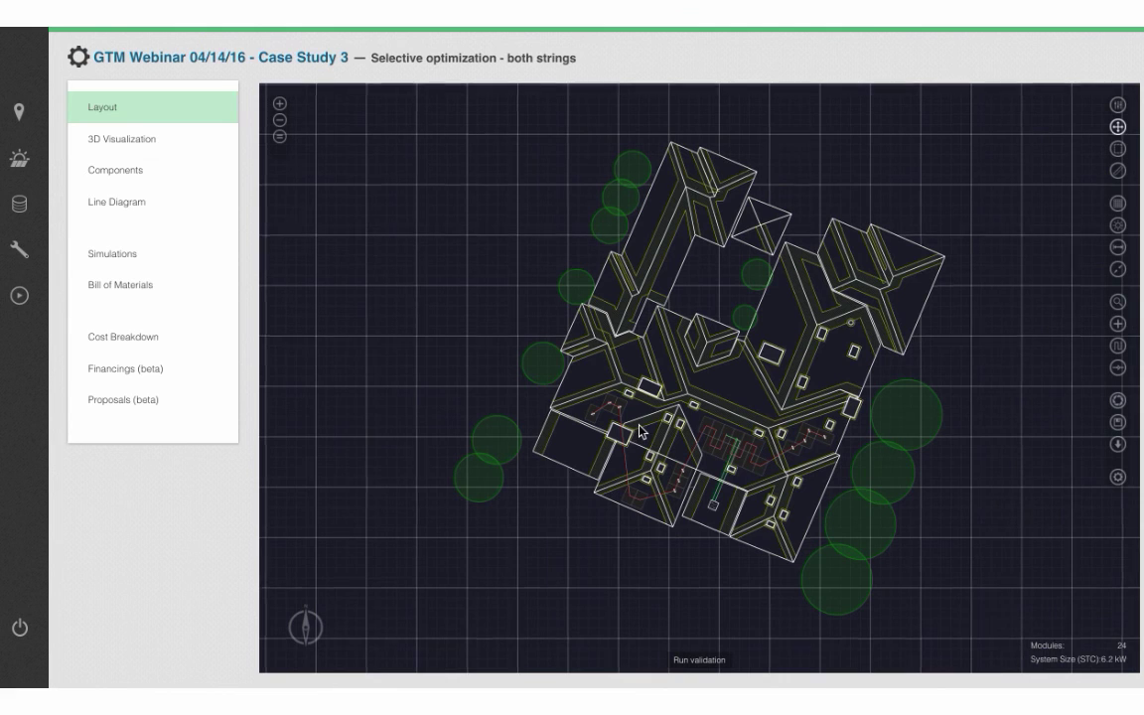
{"action": "scroll", "coordinate": [637, 435], "scroll_direction": "up", "scroll_amount": 2}
{"action": "scroll", "coordinate": [639, 431], "scroll_direction": "up", "scroll_amount": 1}
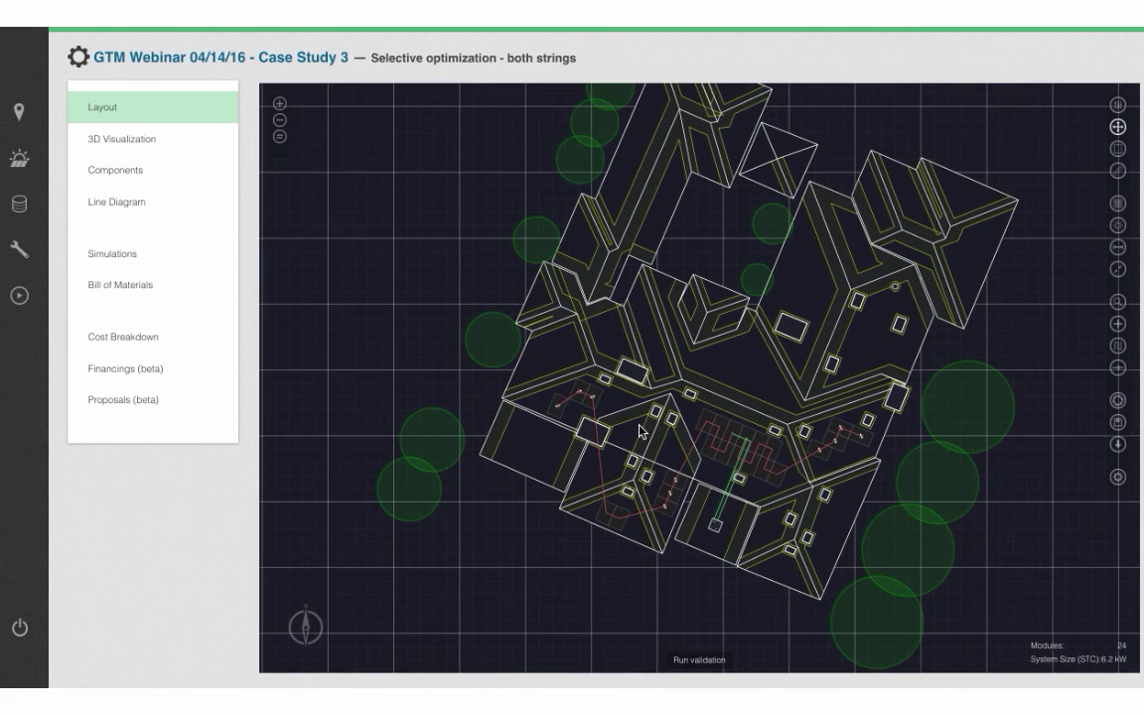